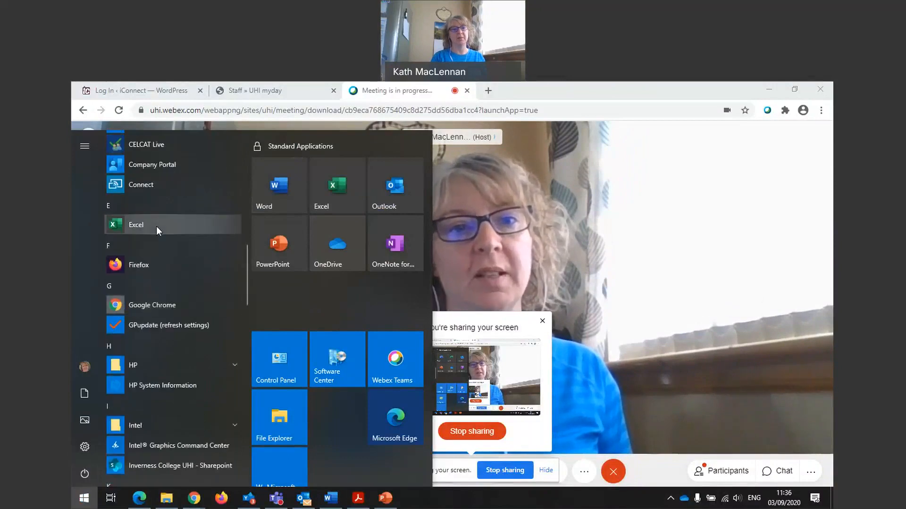
# Step: Start Excel and create a blank workbook
pyautogui.click(324, 191)
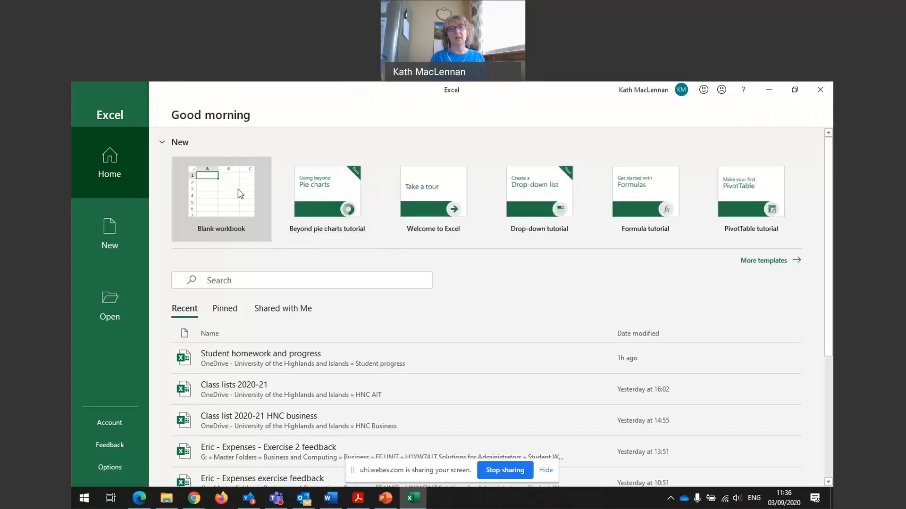
pyautogui.click(226, 197)
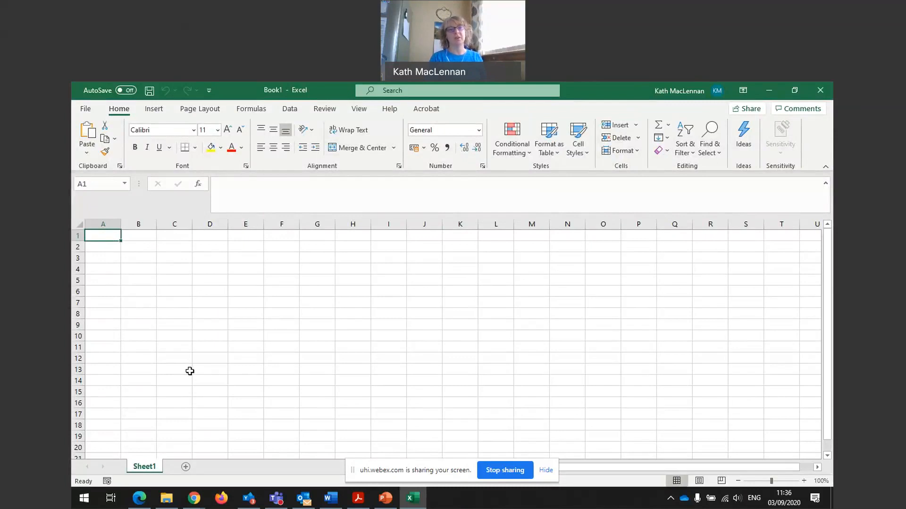
# Step: Save the workbook as "Erics expenses" in the NC AIT practice folder on OneDrive
pyautogui.click(86, 110)
pyautogui.click(104, 239)
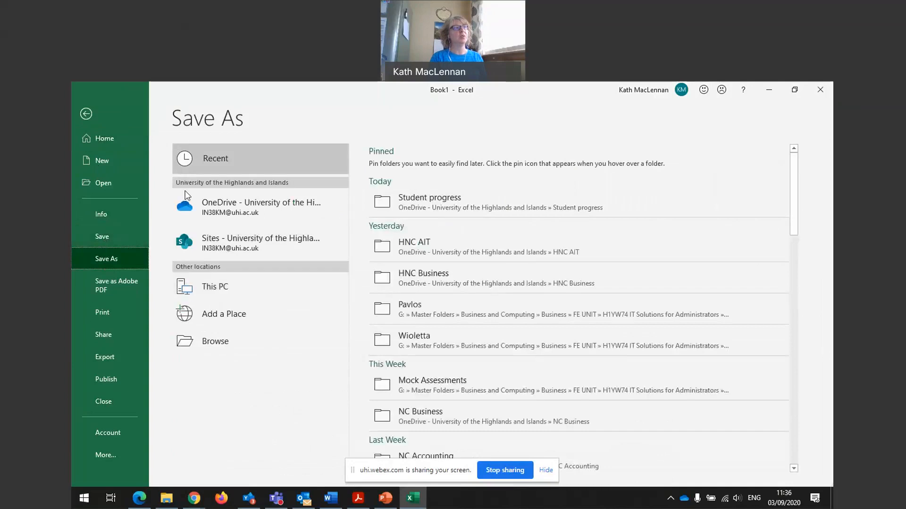
pyautogui.click(218, 208)
pyautogui.click(217, 208)
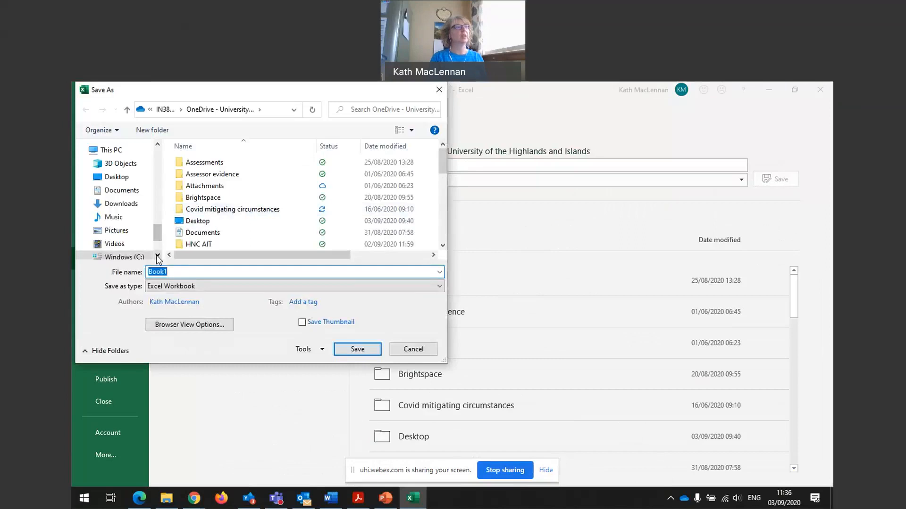
pyautogui.scroll(-5, 231, 212)
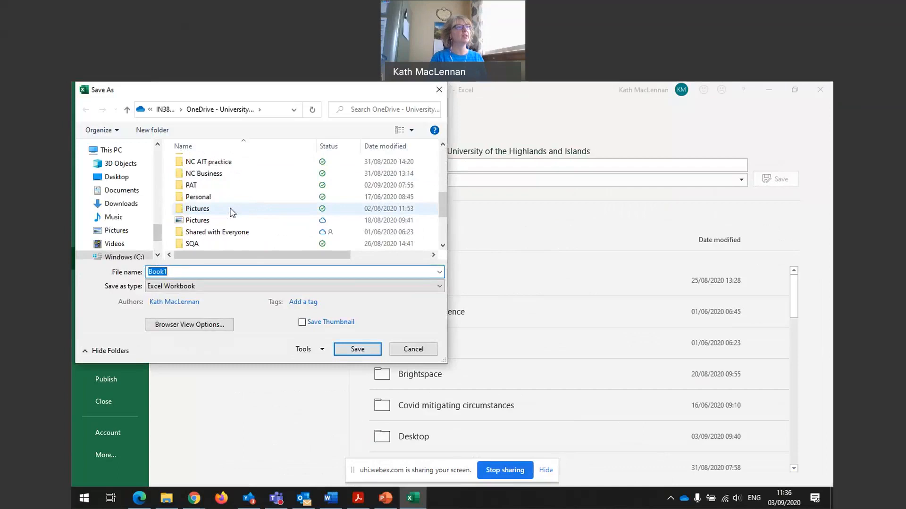
pyautogui.scroll(-1, 233, 213)
pyautogui.scroll(2, 231, 212)
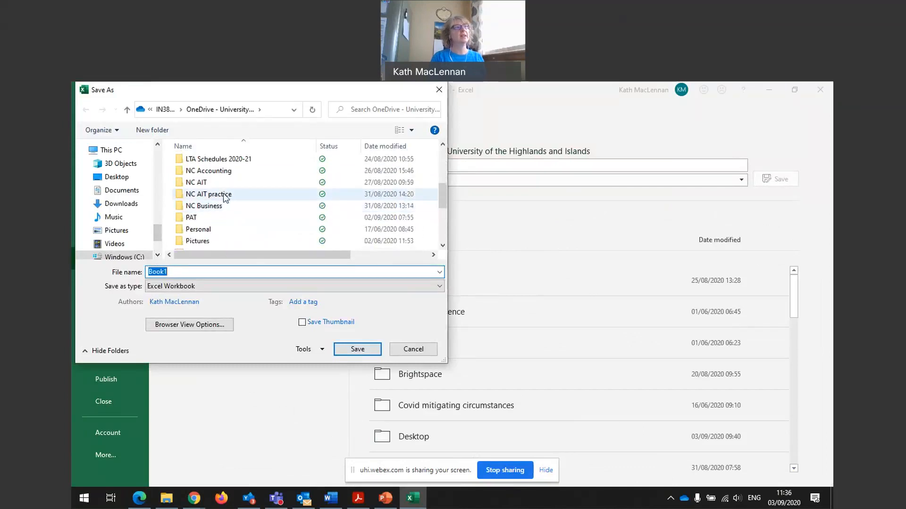
pyautogui.doubleClick(232, 195)
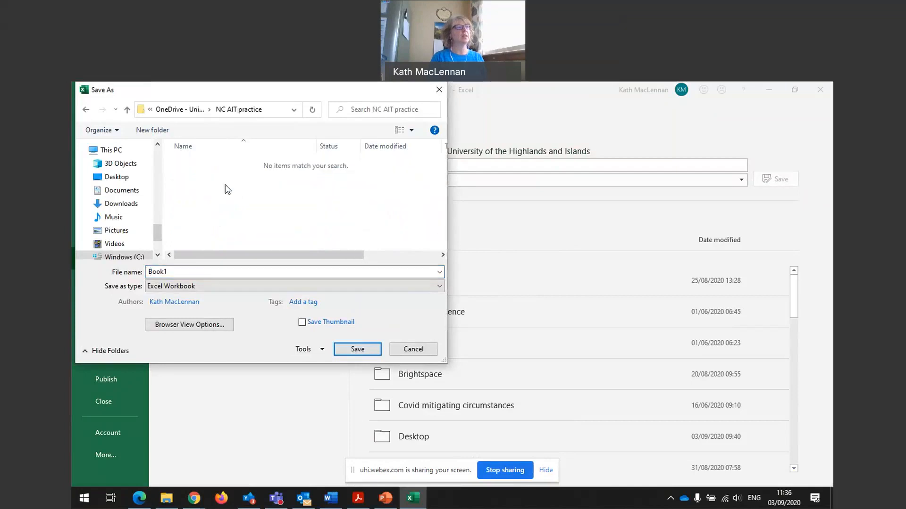
pyautogui.press('BackSpace')
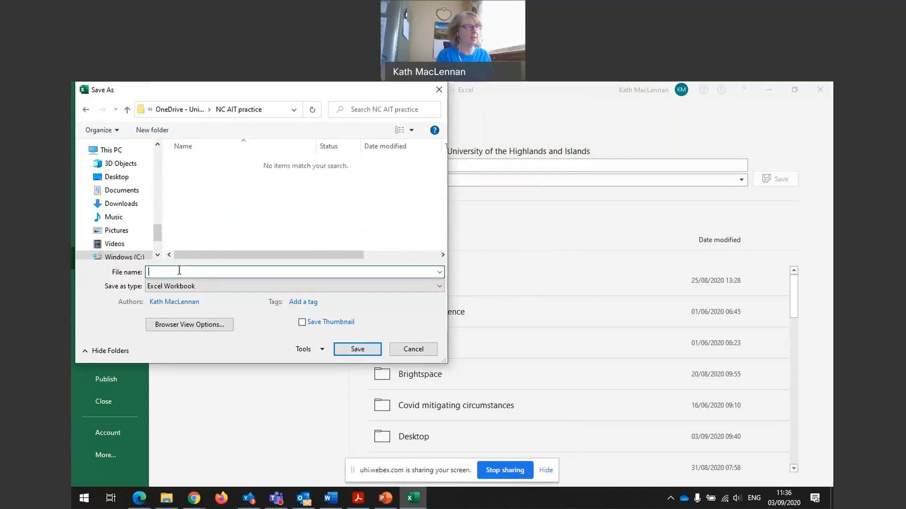
pyautogui.write('Erics')
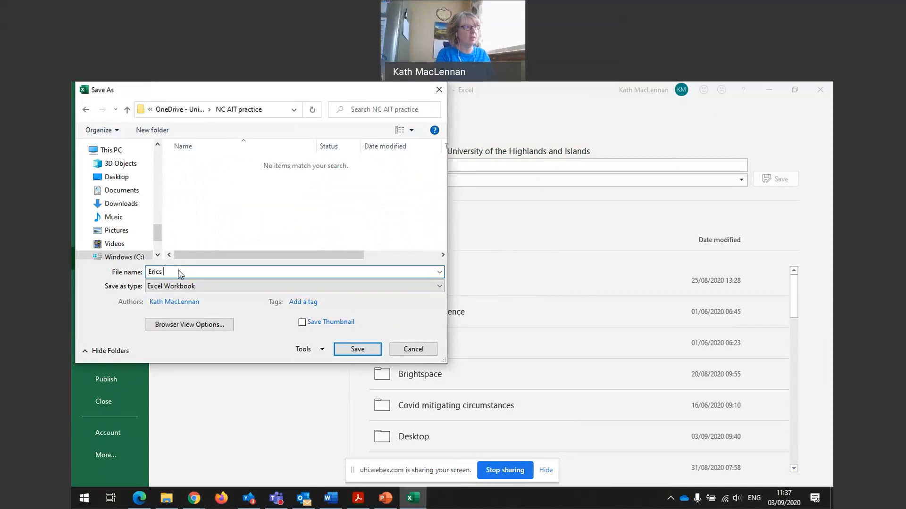
pyautogui.write(' expenses')
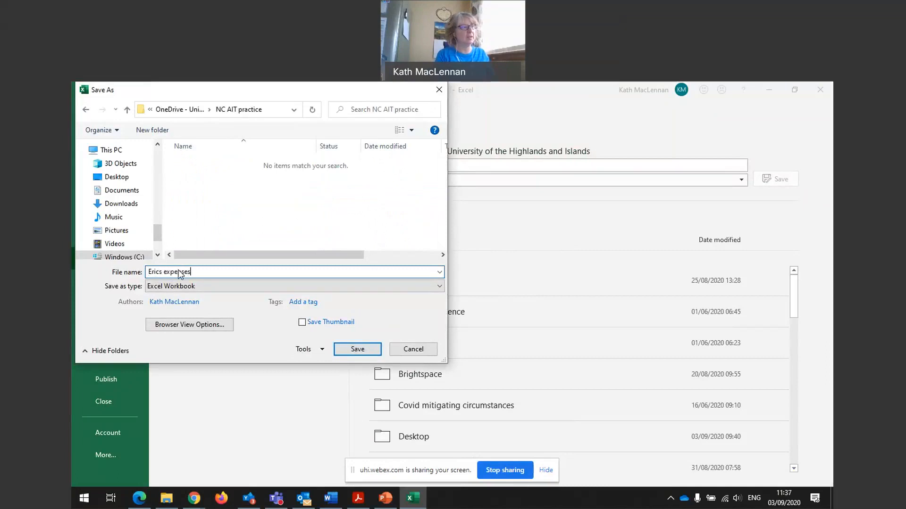
pyautogui.click(360, 349)
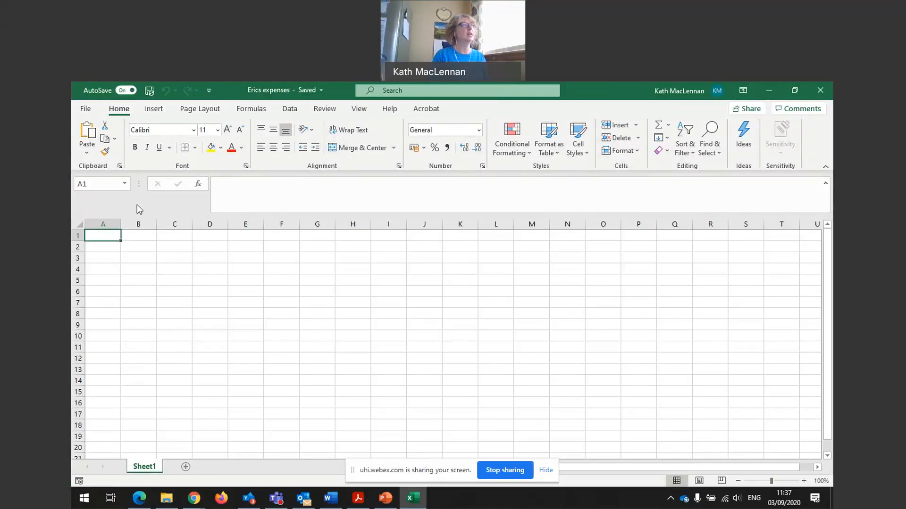
pyautogui.click(84, 111)
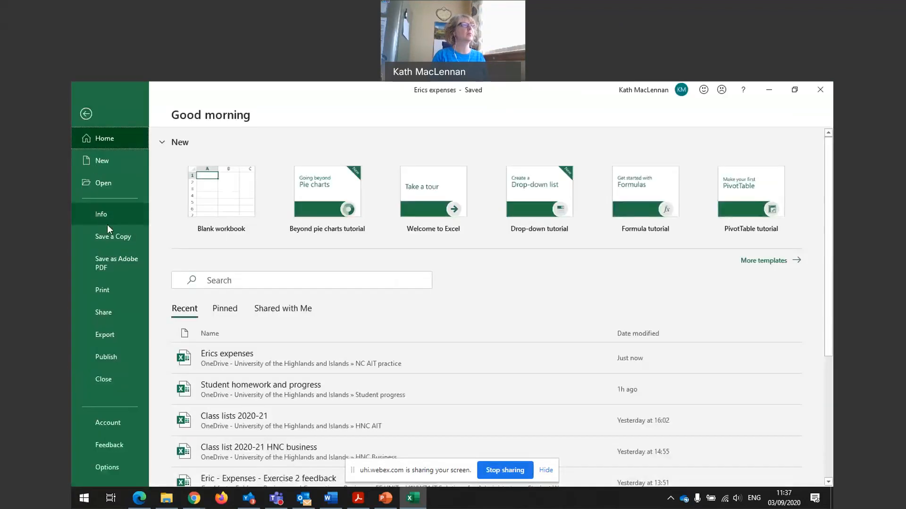
pyautogui.click(85, 114)
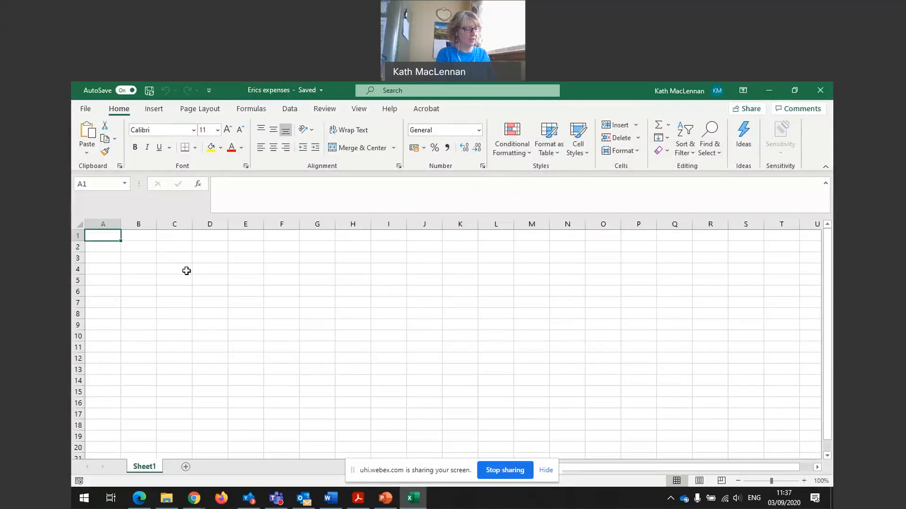
# Step: Enter the title "ERIC'S EXPENSES" in cell A1
pyautogui.write('ERIC')
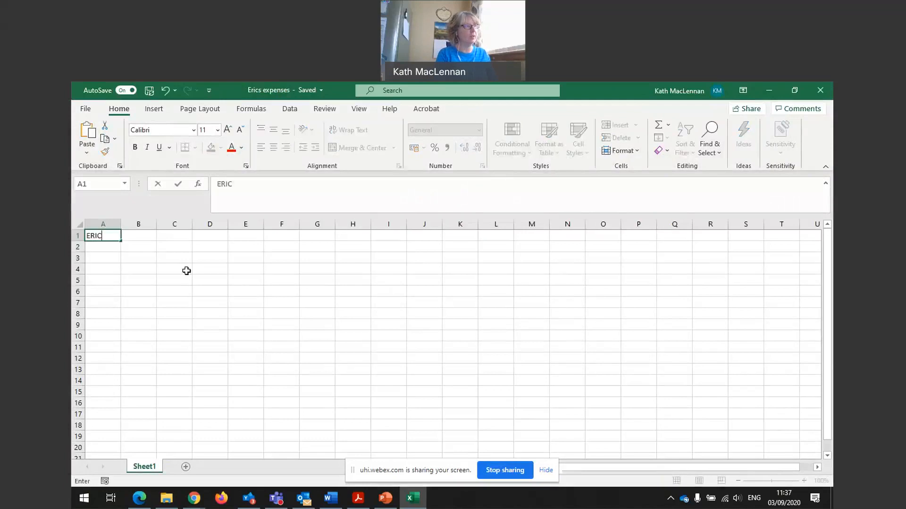
pyautogui.write("'S EXPENSES")
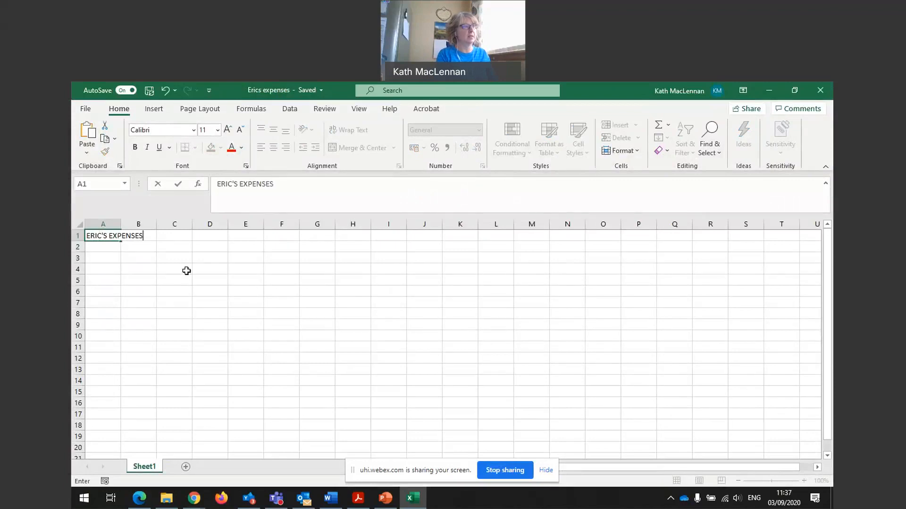
pyautogui.press('Return')
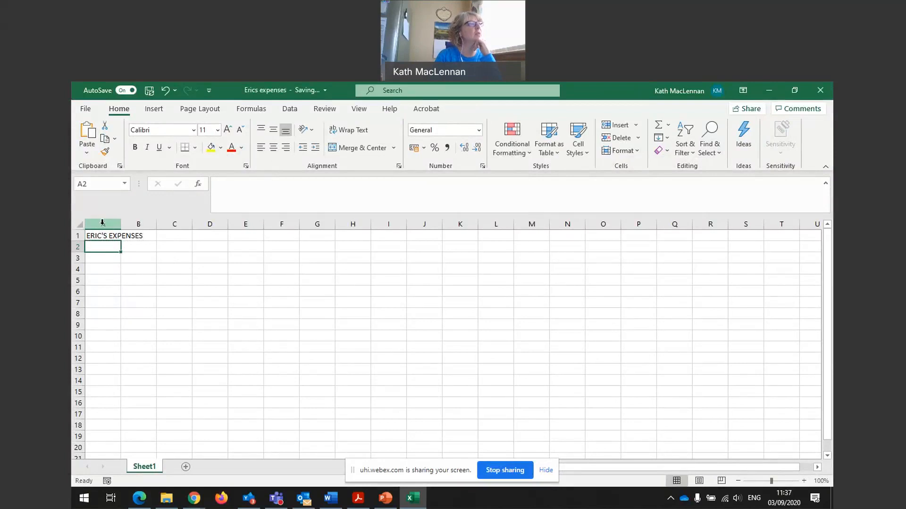
pyautogui.click(138, 223)
pyautogui.click(173, 223)
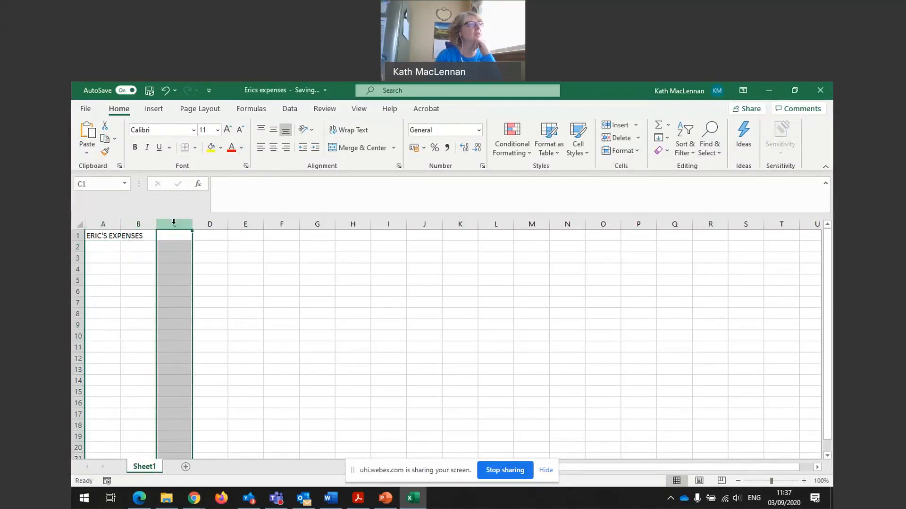
pyautogui.click(77, 236)
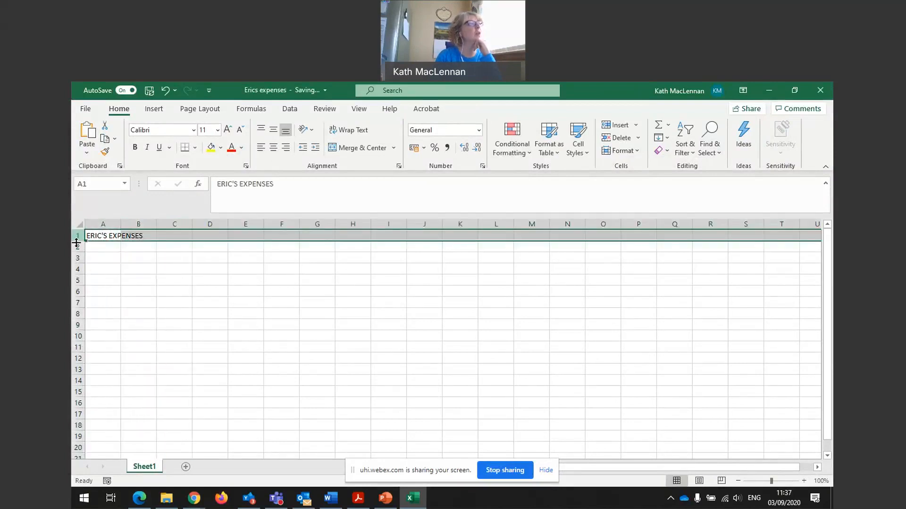
pyautogui.click(75, 247)
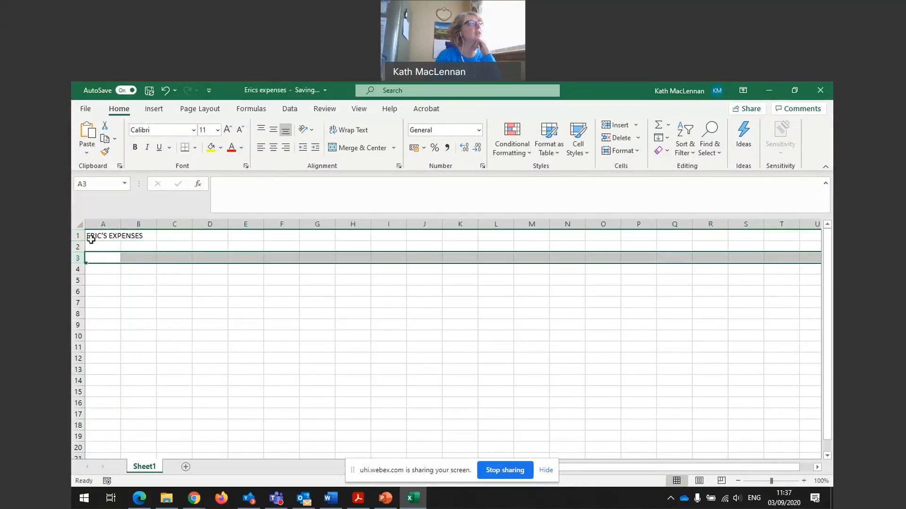
pyautogui.click(93, 236)
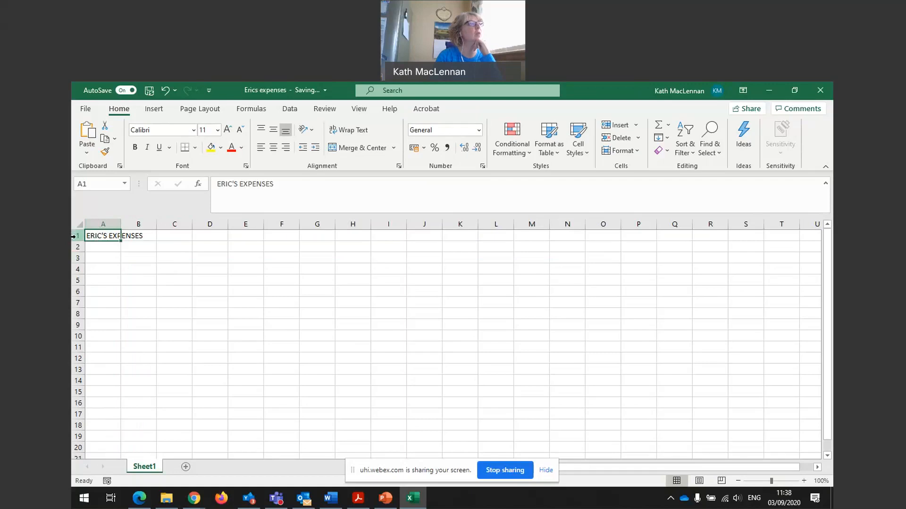
pyautogui.click(103, 293)
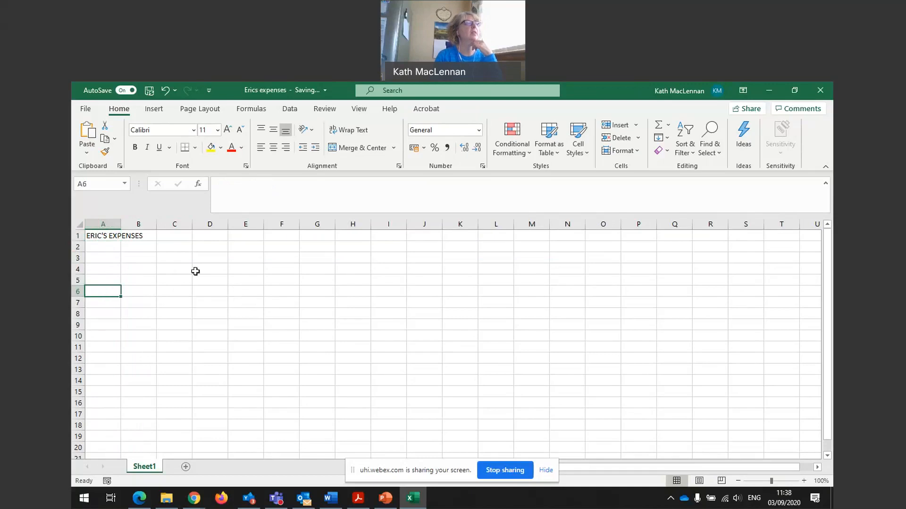
# Step: Enter the quarter headings Q1, Q2, Q3 and Q4 across cells B3 to E3
pyautogui.click(101, 258)
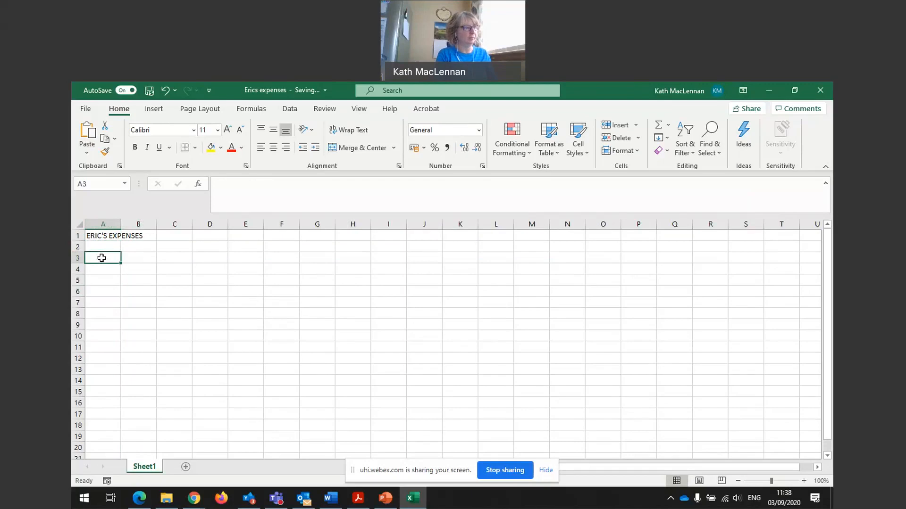
pyautogui.press('Tab')
pyautogui.write('q')
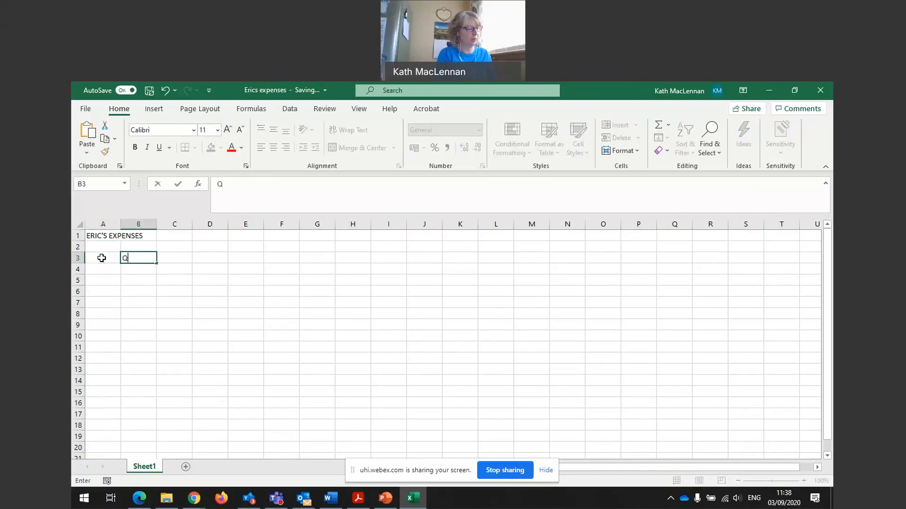
pyautogui.press('Tab')
pyautogui.write('Q')
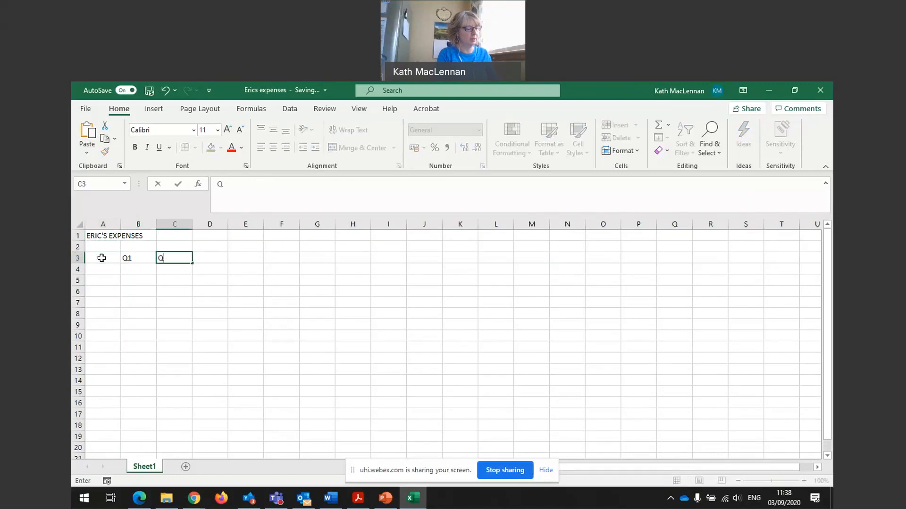
pyautogui.write('2')
pyautogui.press('Tab')
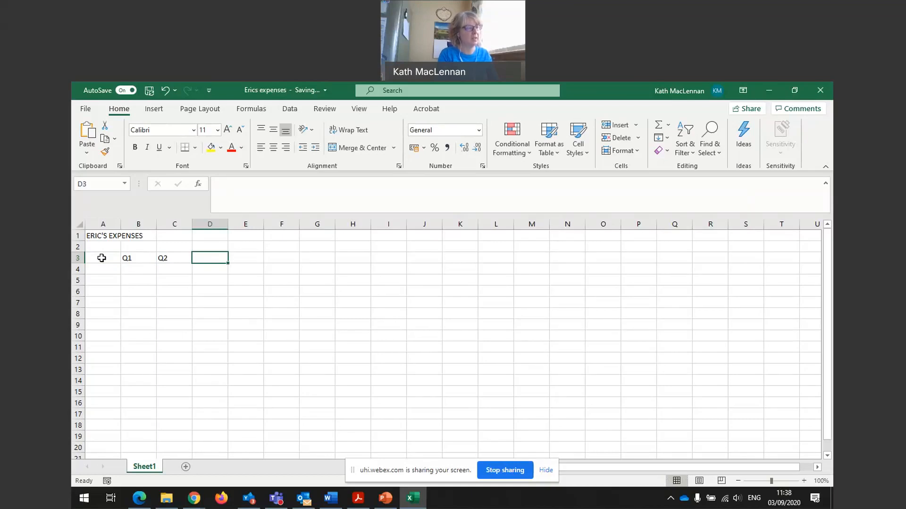
pyautogui.write('Q4')
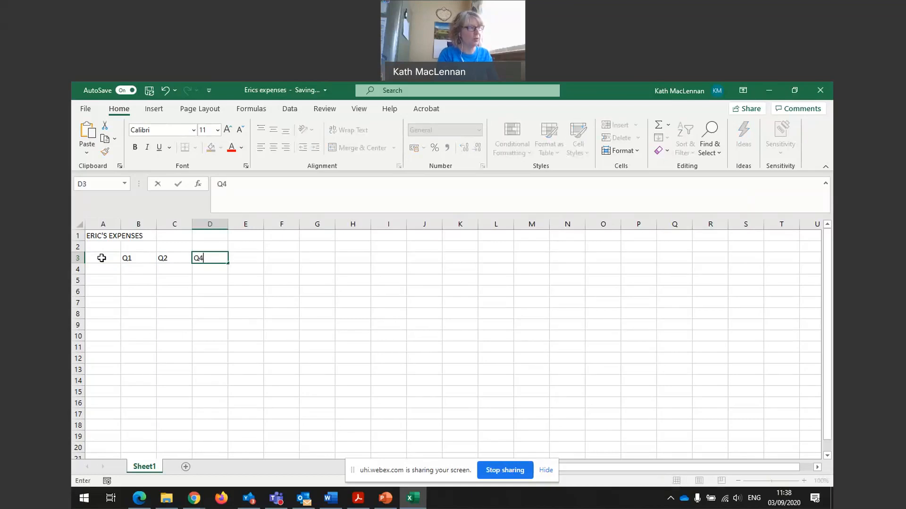
pyautogui.write('3')
pyautogui.press('Tab')
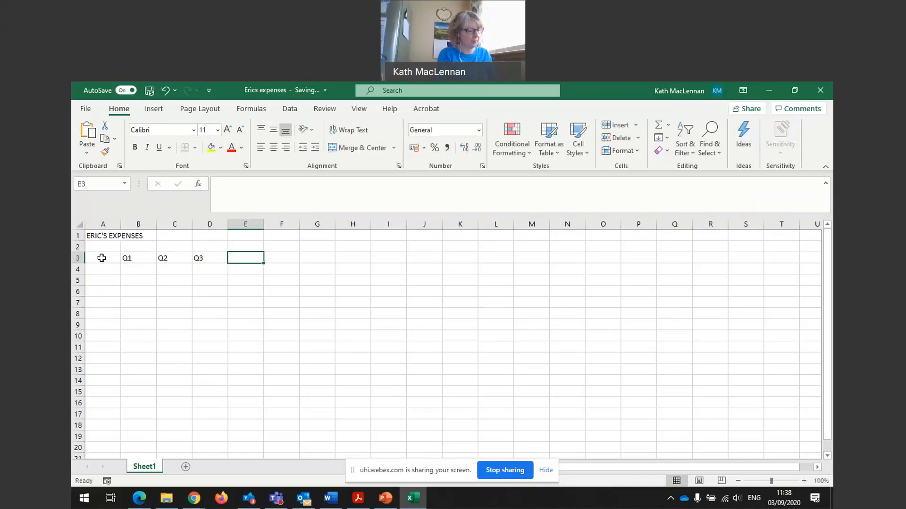
pyautogui.write('Q4')
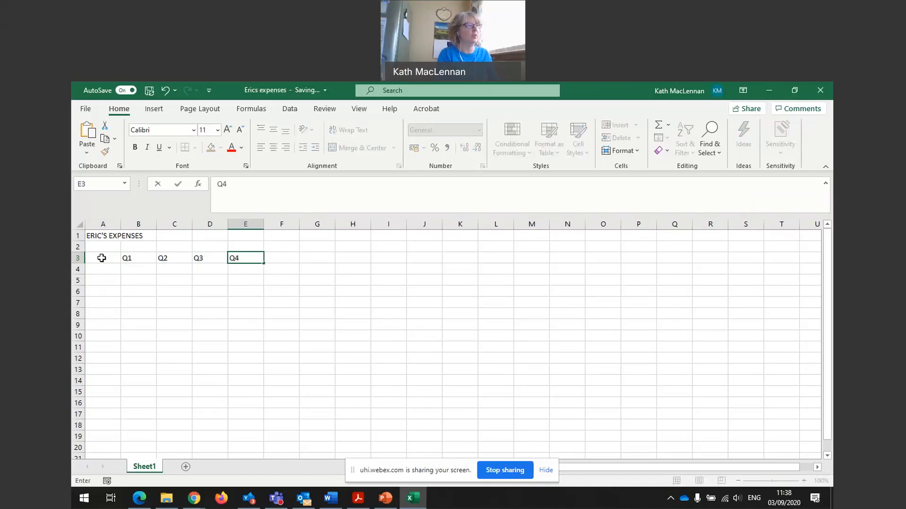
pyautogui.press('Return')
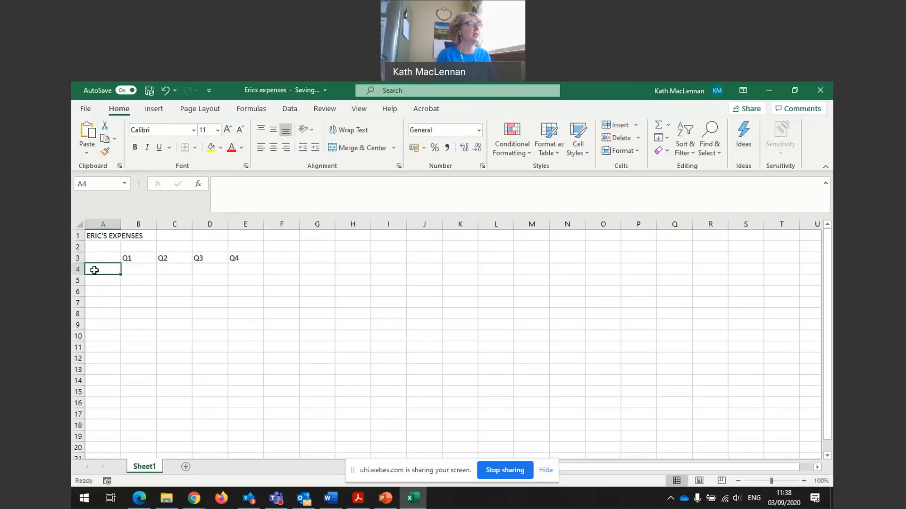
# Step: Enter the expense categories Travel, Stationery, Meals, Electric and Broadband down cells A4 to A8
pyautogui.write('Travel')
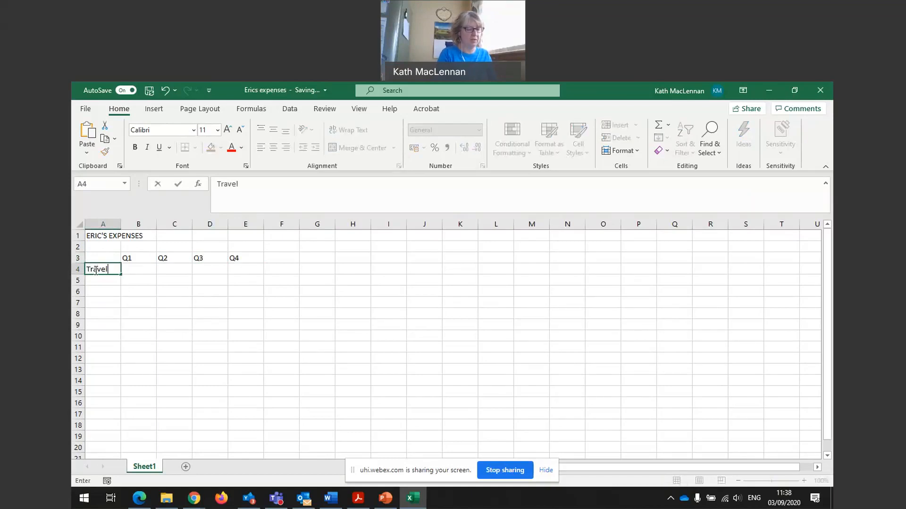
pyautogui.press('Return')
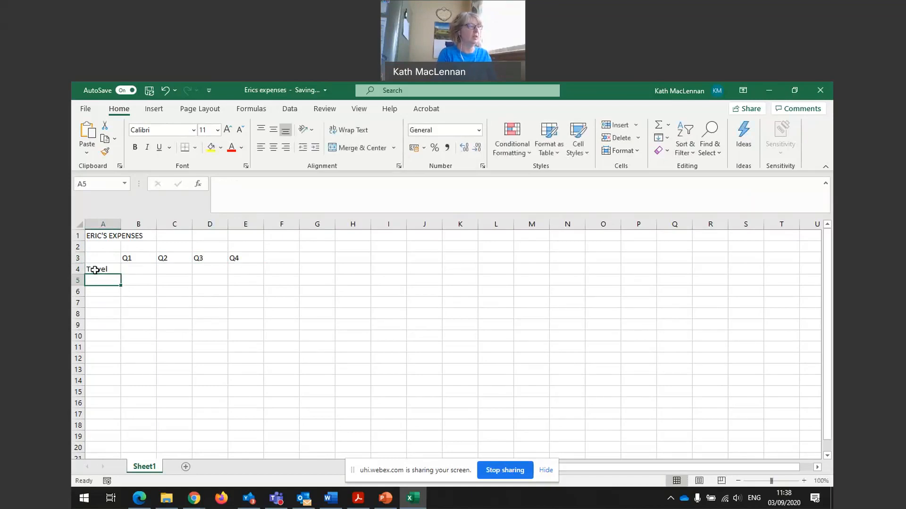
pyautogui.write('Stationery')
pyautogui.press('Return')
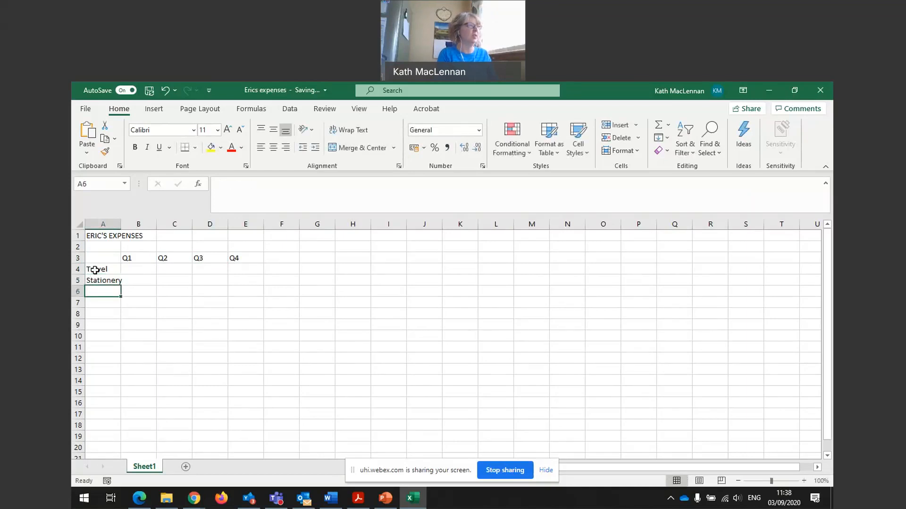
pyautogui.write('Meals')
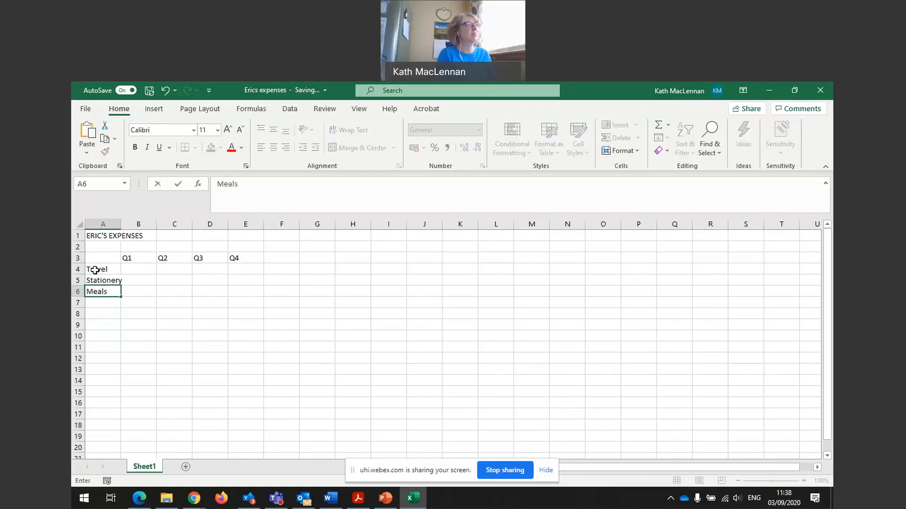
pyautogui.press('Return')
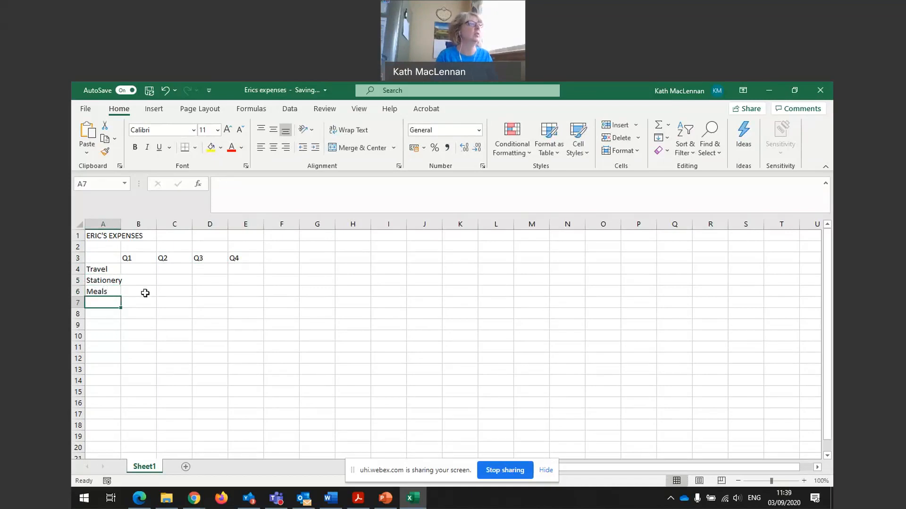
pyautogui.write('El')
pyautogui.write('e')
pyautogui.press('BackSpace')
pyautogui.write('lec')
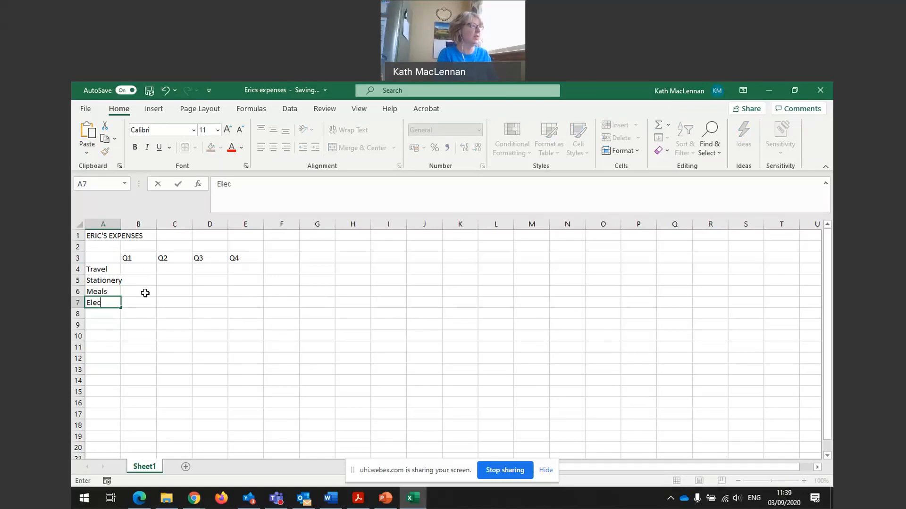
pyautogui.write('tric')
pyautogui.press('Return')
pyautogui.write('Broadband')
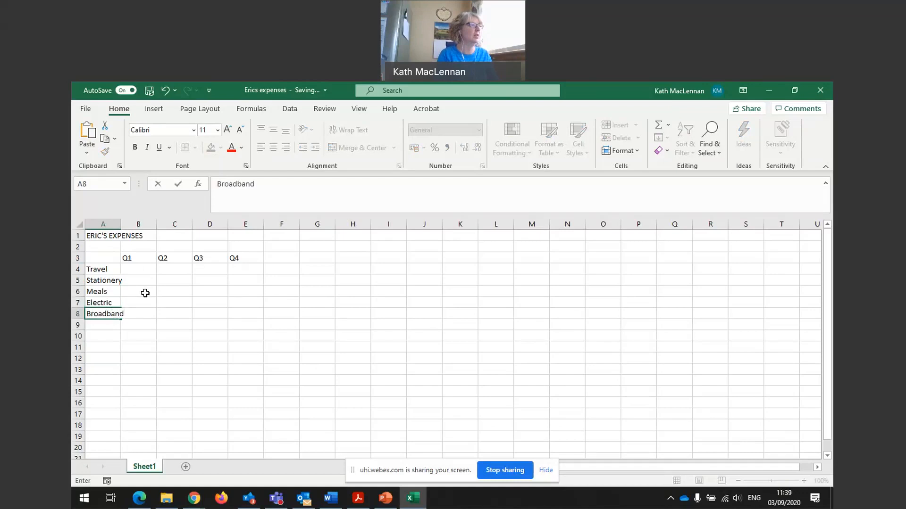
pyautogui.click(191, 313)
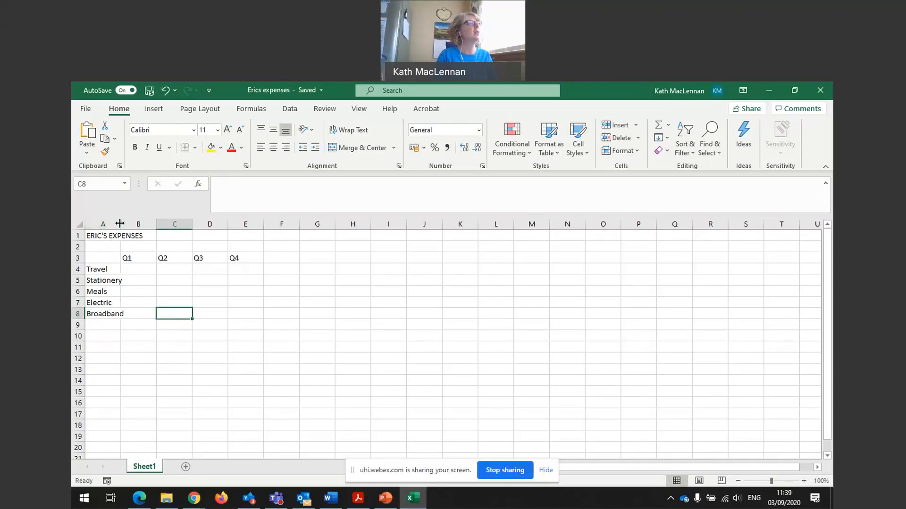
# Step: Widen column A to fit the category names and increase the height of row 1
pyautogui.moveTo(120, 223); pyautogui.dragTo(136, 222)
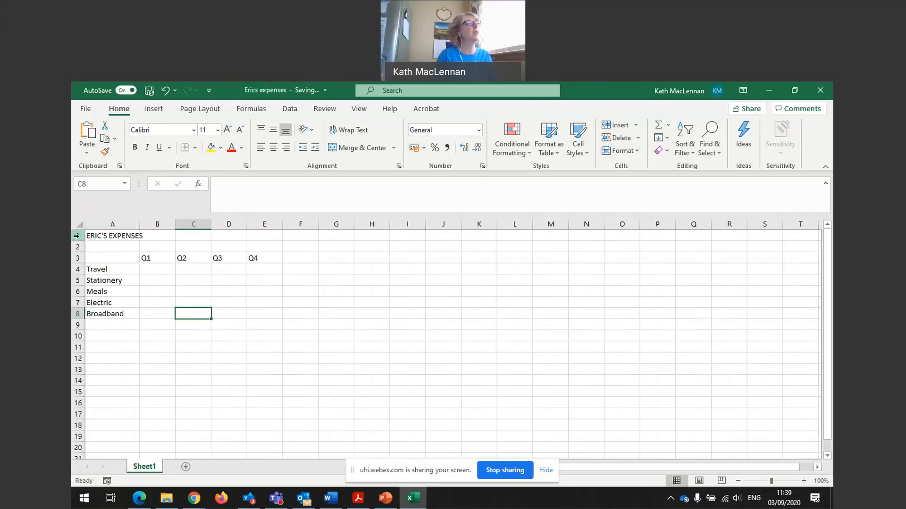
pyautogui.moveTo(78, 241); pyautogui.dragTo(78, 250)
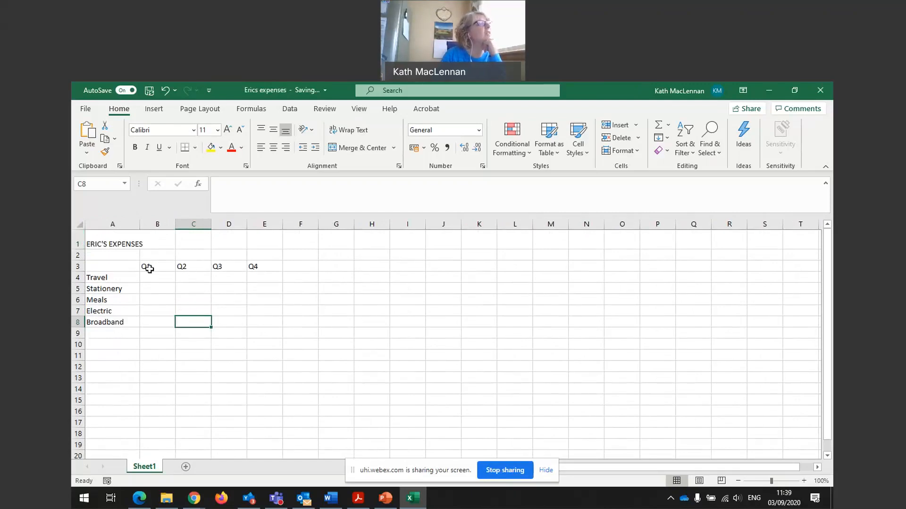
# Step: Make the whole of row 3 with the quarter headings bold
pyautogui.click(76, 266)
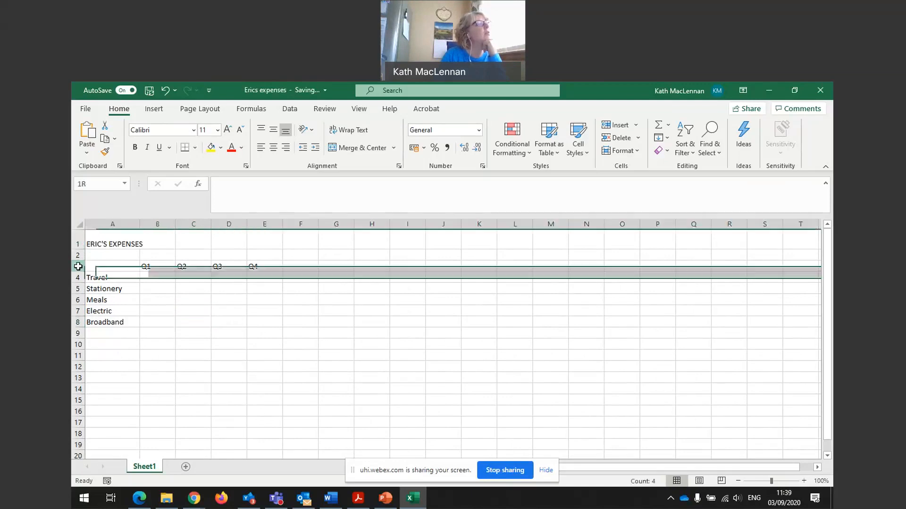
pyautogui.click(135, 150)
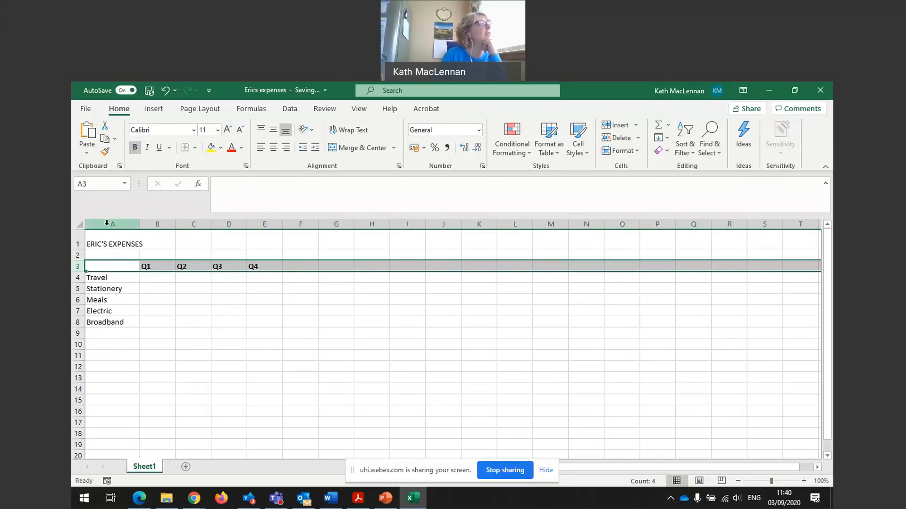
# Step: Try filling Travel from cell A4 down to A8 with the fill handle, and undo the fill
pyautogui.click(118, 278)
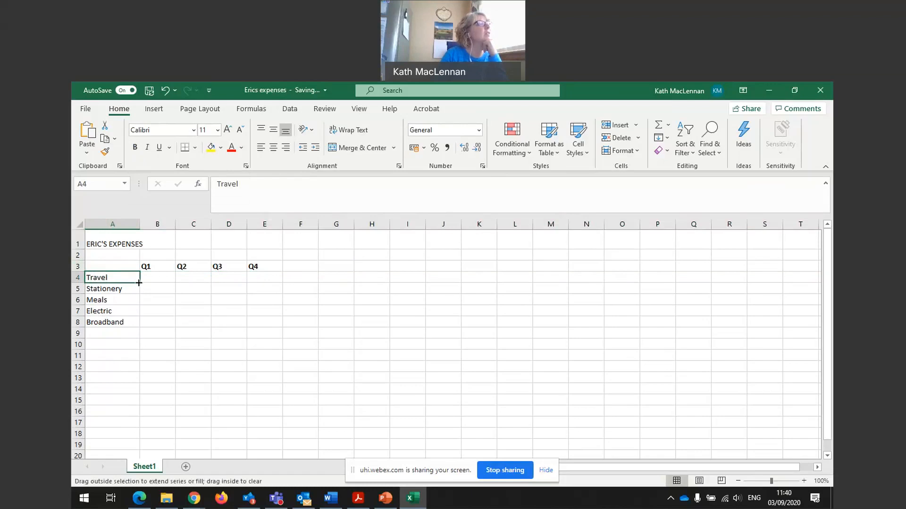
pyautogui.moveTo(139, 283); pyautogui.dragTo(132, 325)
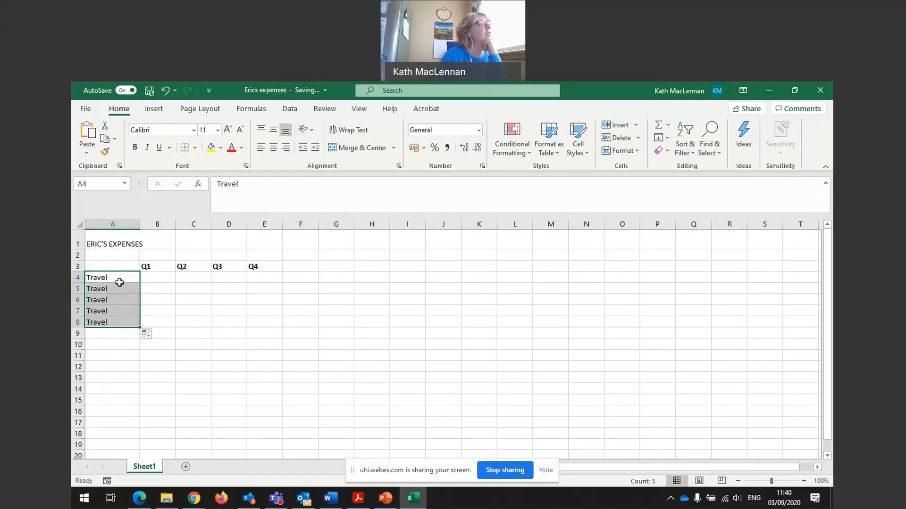
pyautogui.click(163, 94)
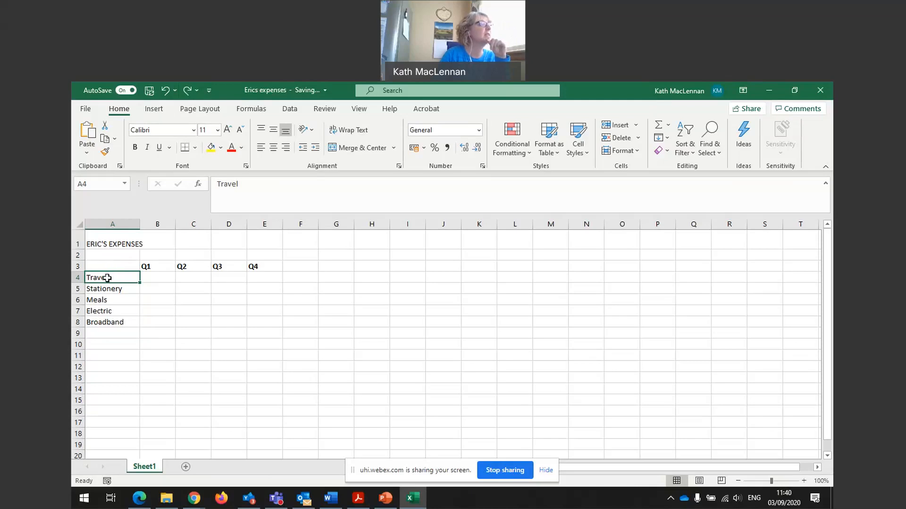
# Step: Make the category labels in cells A4 to A8 bold
pyautogui.moveTo(106, 282); pyautogui.dragTo(101, 323)
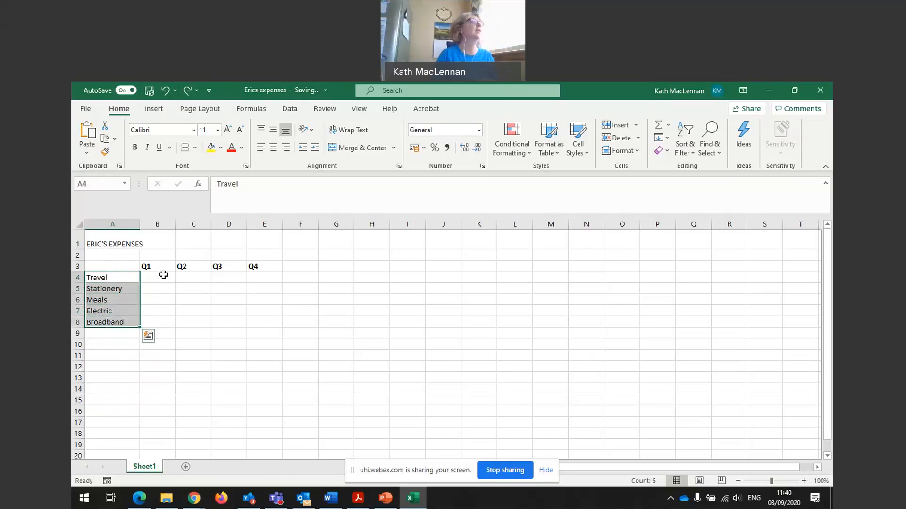
pyautogui.click(135, 149)
pyautogui.click(146, 287)
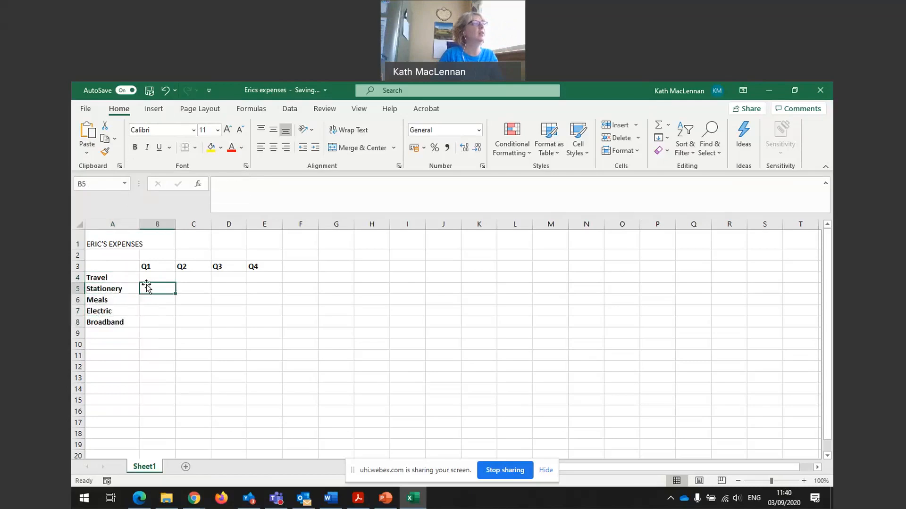
# Step: Fill the bold Travel label down over the other categories to A8, and undo that fill
pyautogui.click(124, 276)
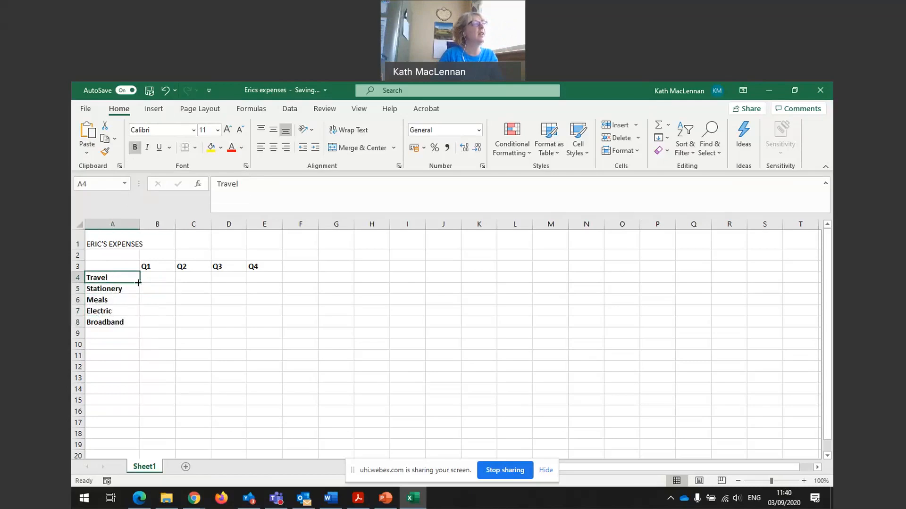
pyautogui.moveTo(139, 283); pyautogui.dragTo(130, 327)
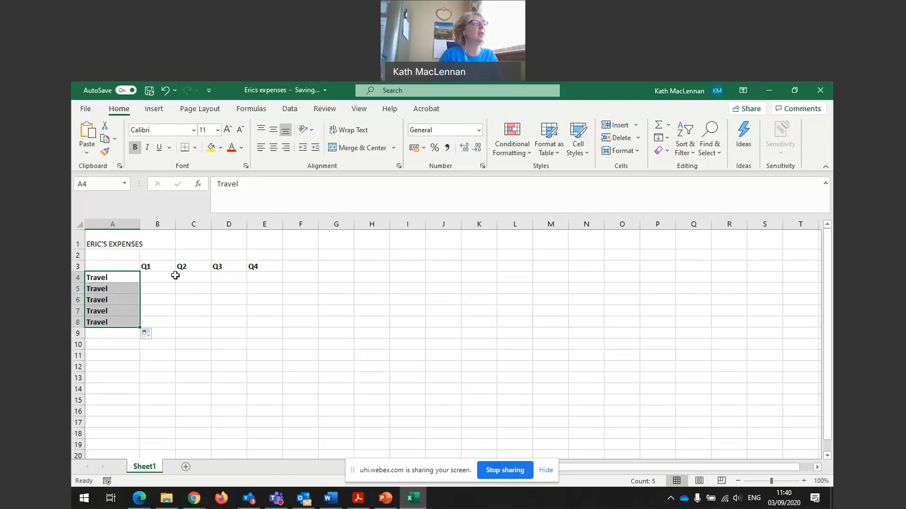
pyautogui.click(164, 91)
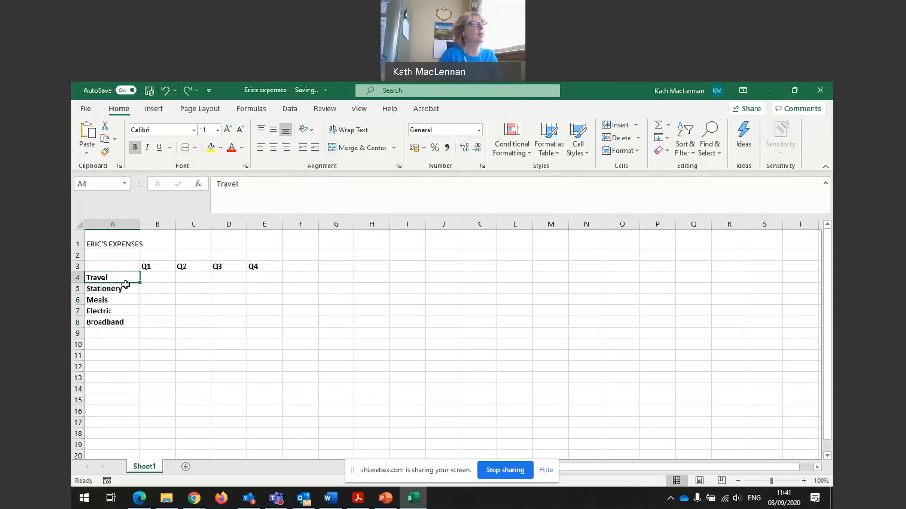
# Step: Enter the Travel expenses 250.36, 0.0, 135.2 and 165.3 for Q1 to Q4 in cells B4 to E4
pyautogui.click(155, 277)
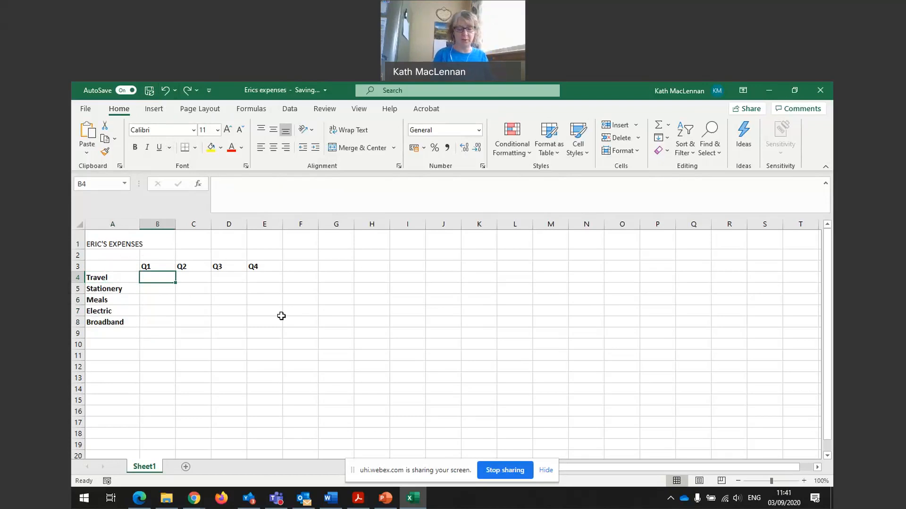
pyautogui.write('250.36')
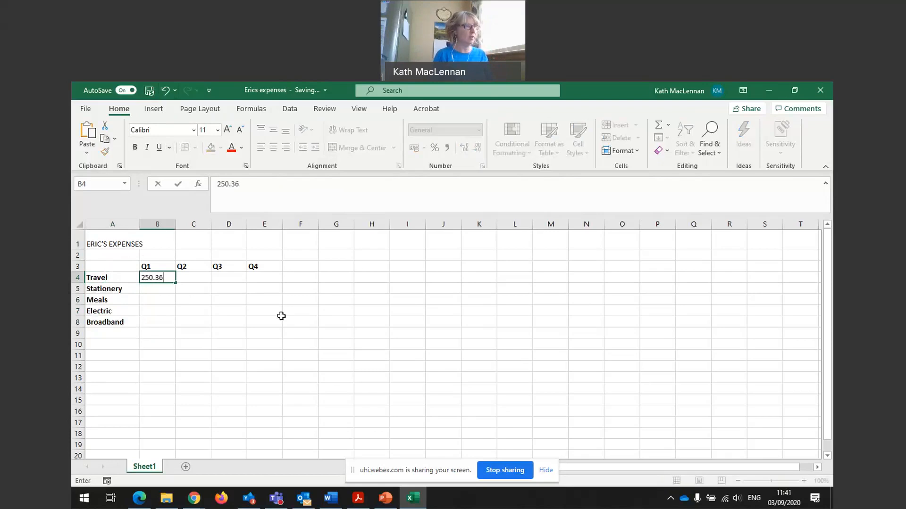
pyautogui.press('Tab')
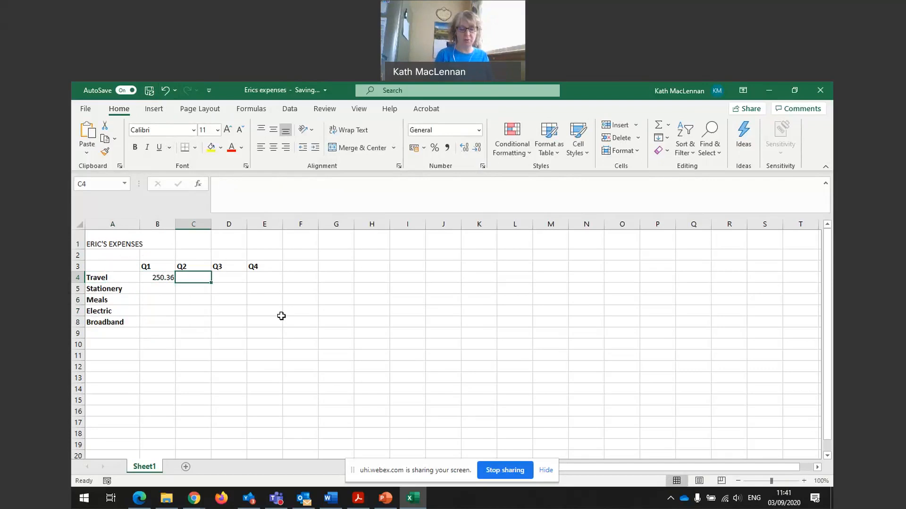
pyautogui.write('0.0')
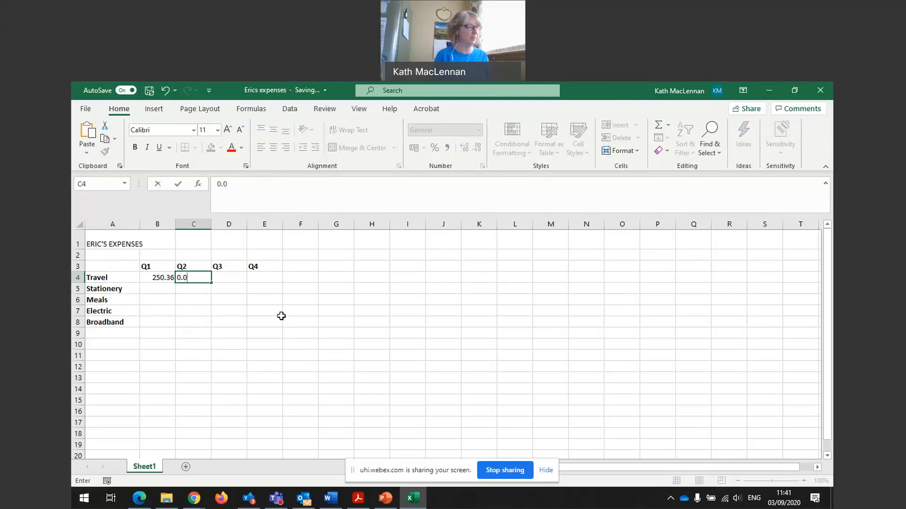
pyautogui.press('Tab')
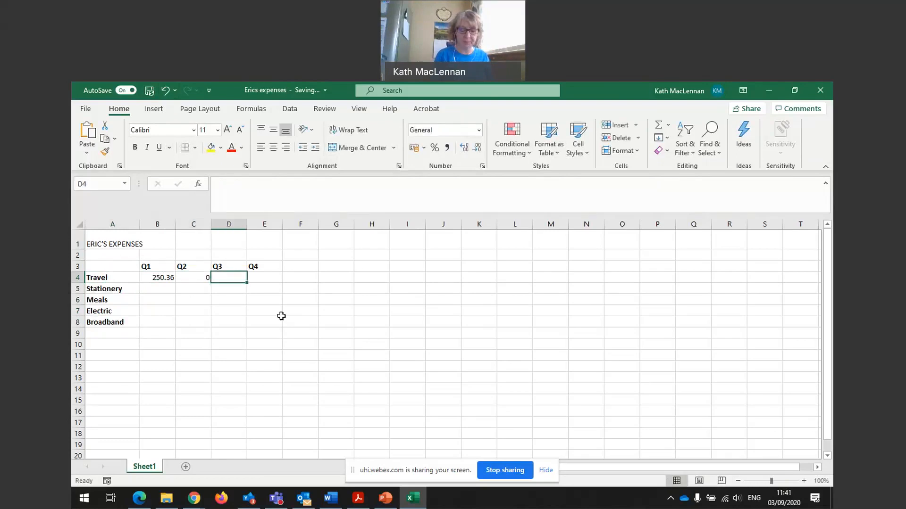
pyautogui.write('135')
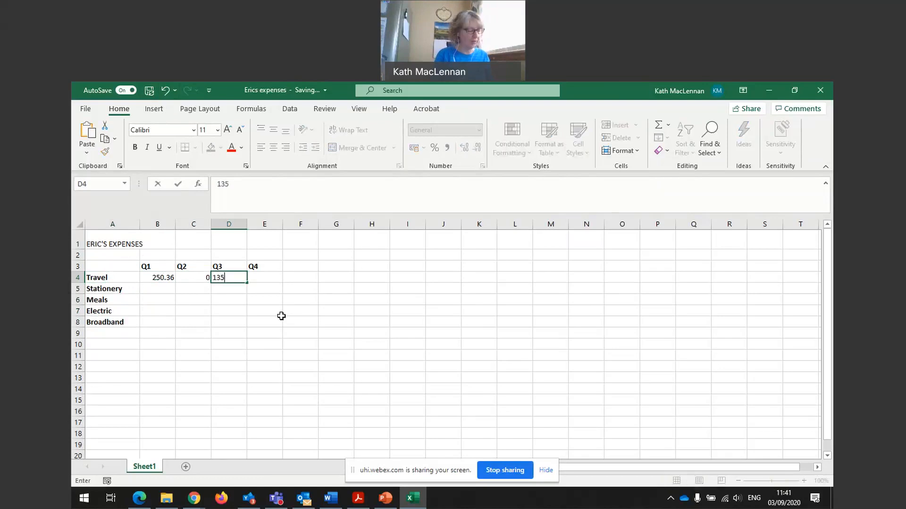
pyautogui.write('.2')
pyautogui.press('Tab')
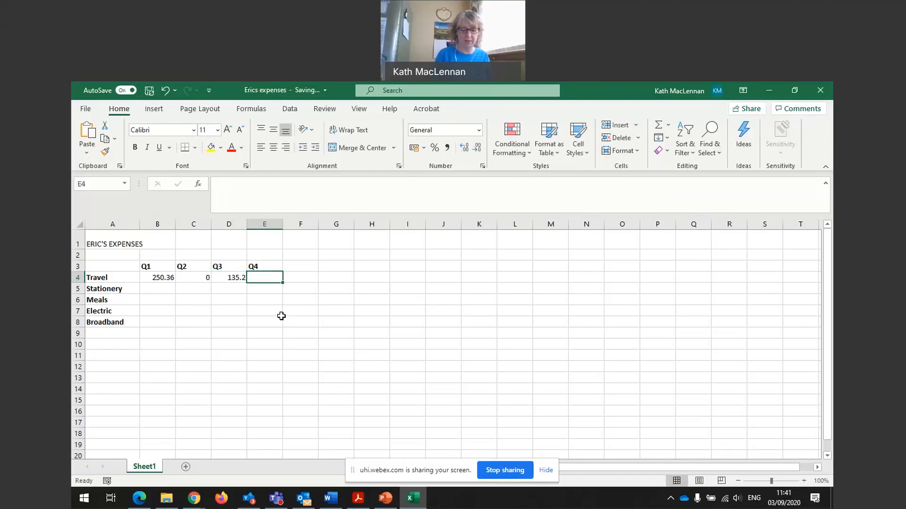
pyautogui.write('165.3')
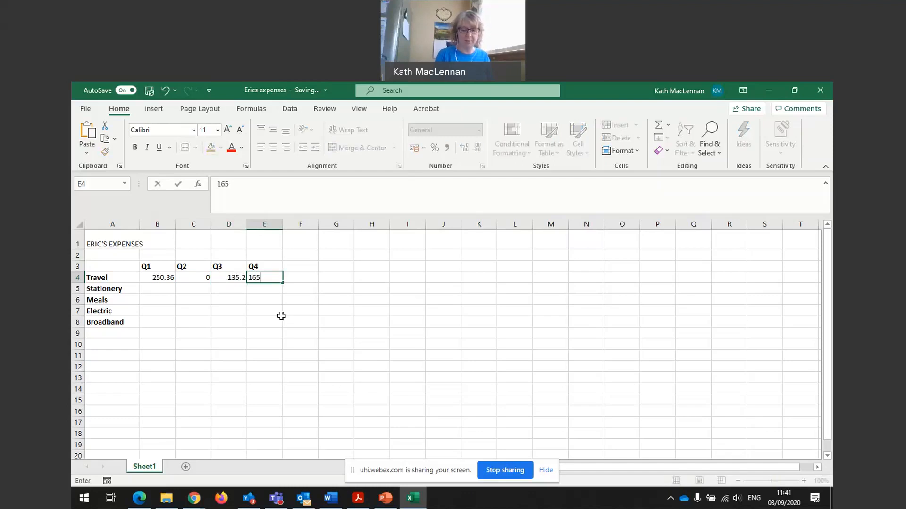
pyautogui.press('Tab')
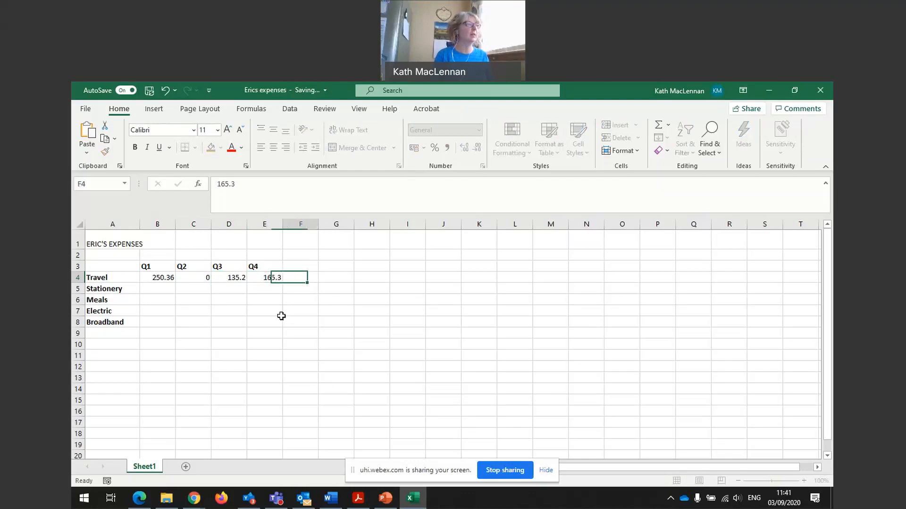
# Step: Enter the Stationery expenses 25.3, 68, 23 and 28 for Q1 to Q4 in cells B5 to E5
pyautogui.click(153, 288)
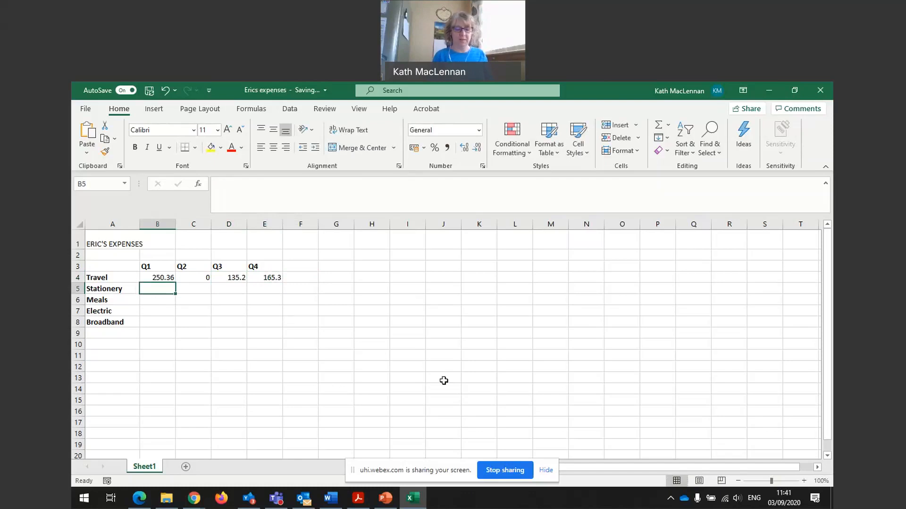
pyautogui.write('25.3')
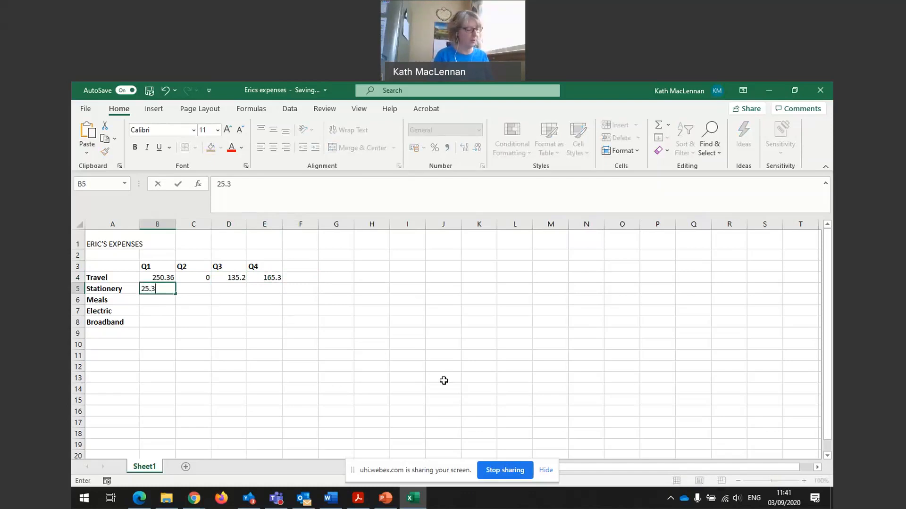
pyautogui.press('Tab')
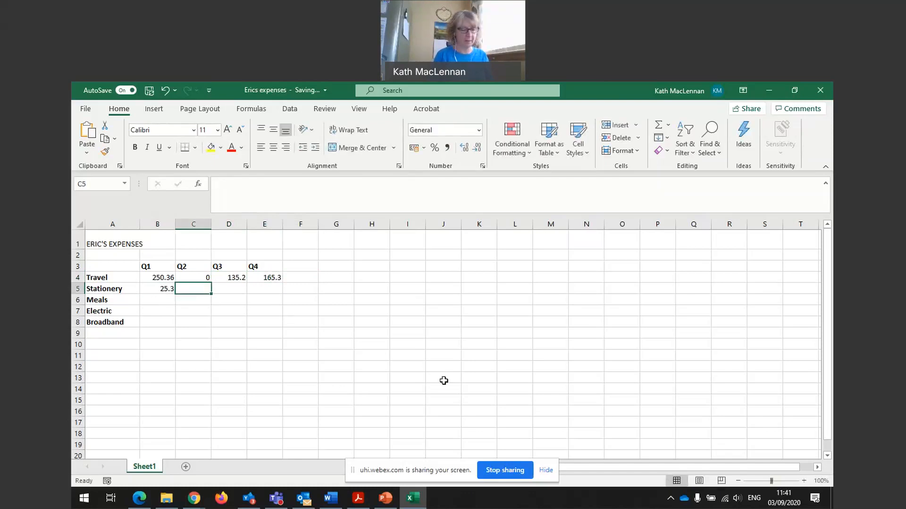
pyautogui.write('68')
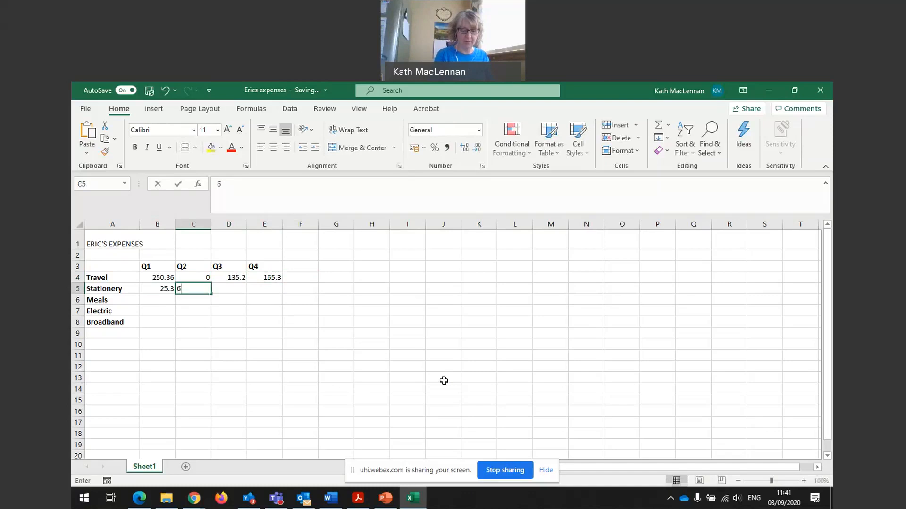
pyautogui.press('Tab')
pyautogui.write('23')
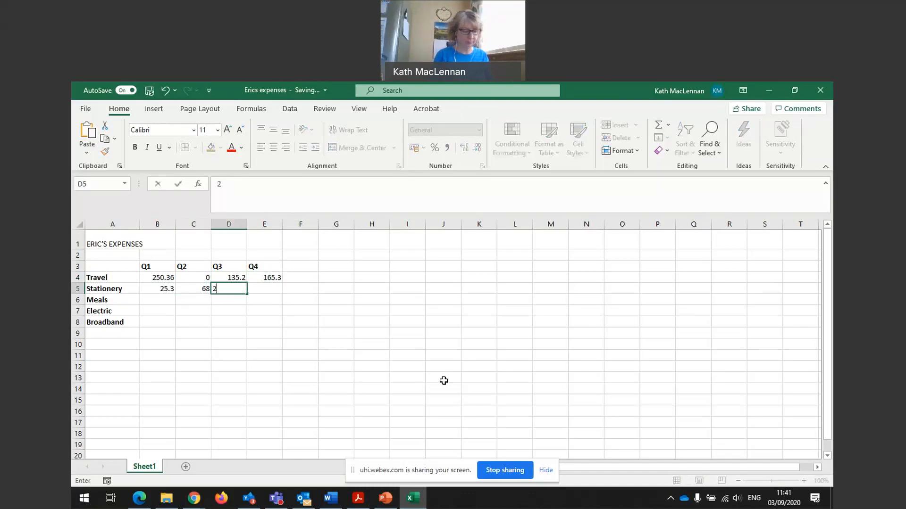
pyautogui.press('Tab')
pyautogui.write('28')
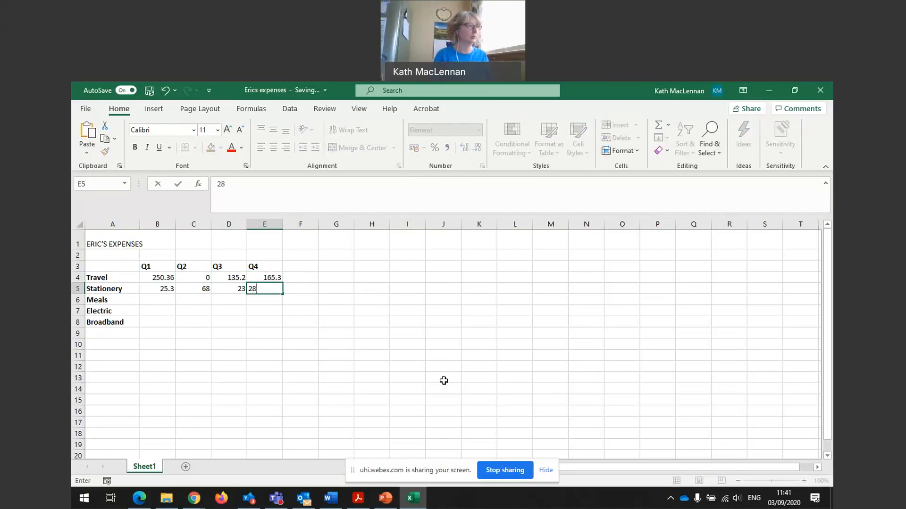
pyautogui.press('Tab')
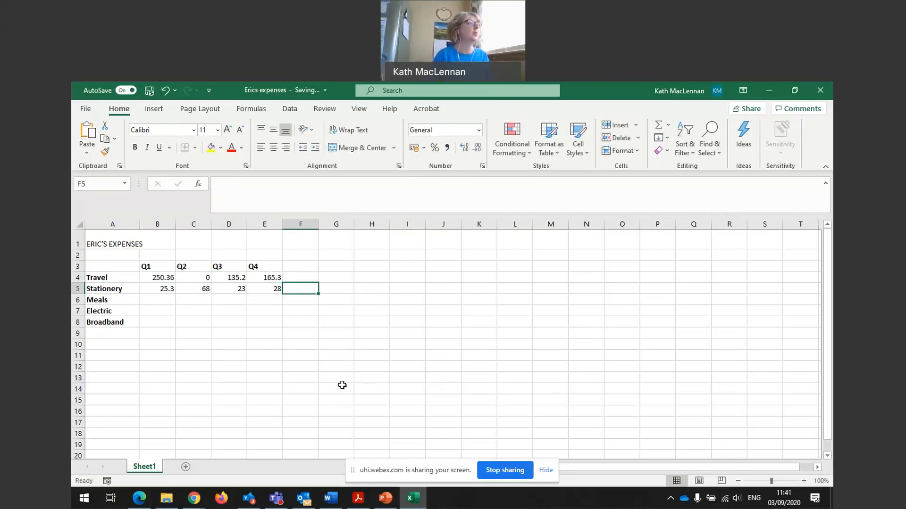
# Step: Enter the Meals expenses 86.9, 0, 45 and 56 for Q1 to Q4 in cells B6 to E6
pyautogui.click(160, 304)
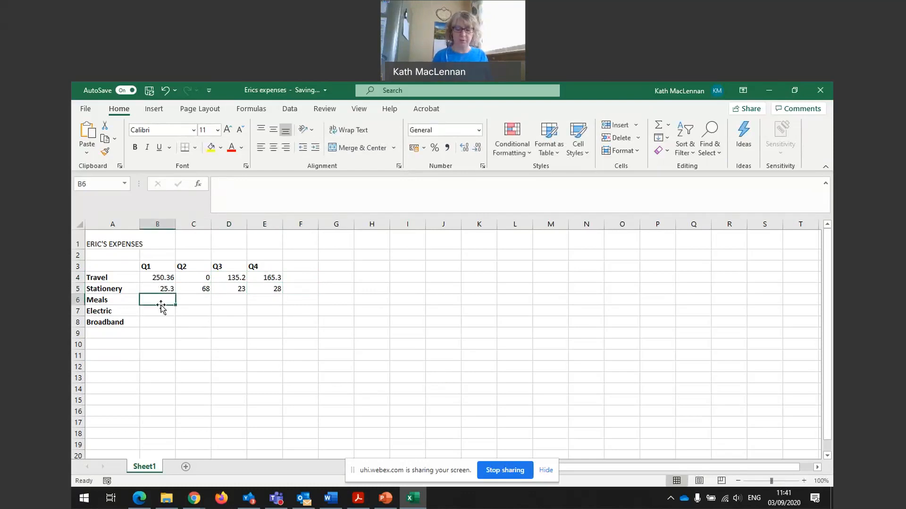
pyautogui.write('86')
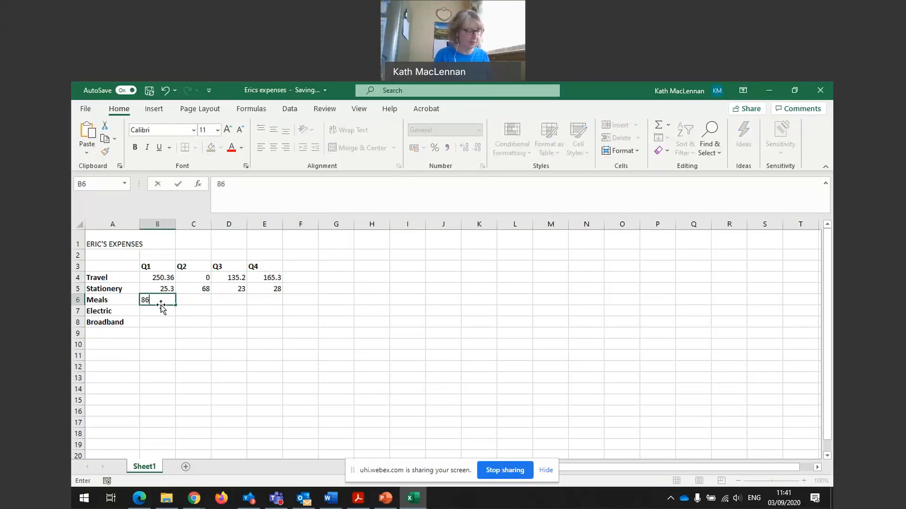
pyautogui.write('.9')
pyautogui.press('Tab')
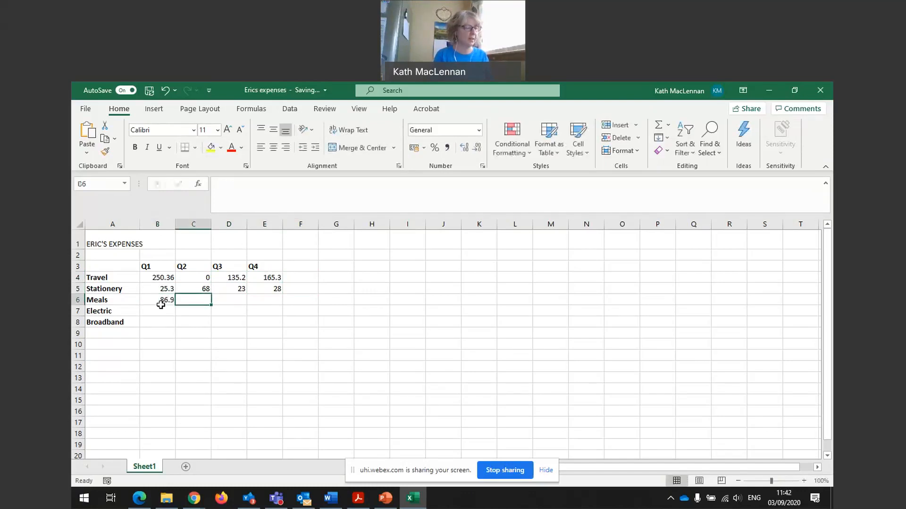
pyautogui.write('0')
pyautogui.press('Tab')
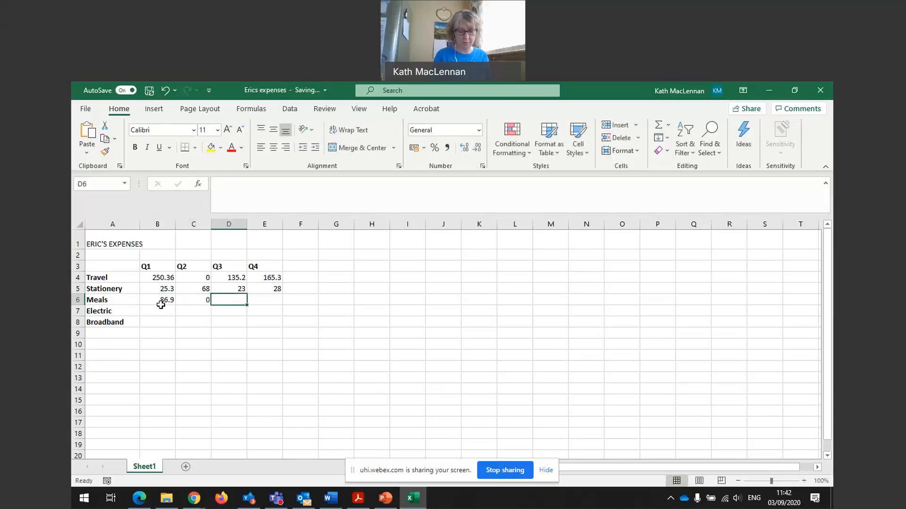
pyautogui.write('45')
pyautogui.press('Tab')
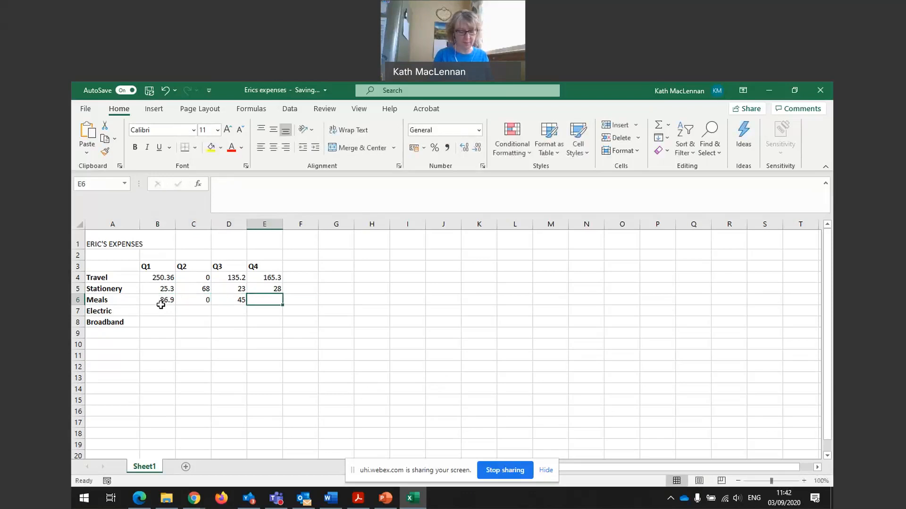
pyautogui.write('56')
pyautogui.press('Tab')
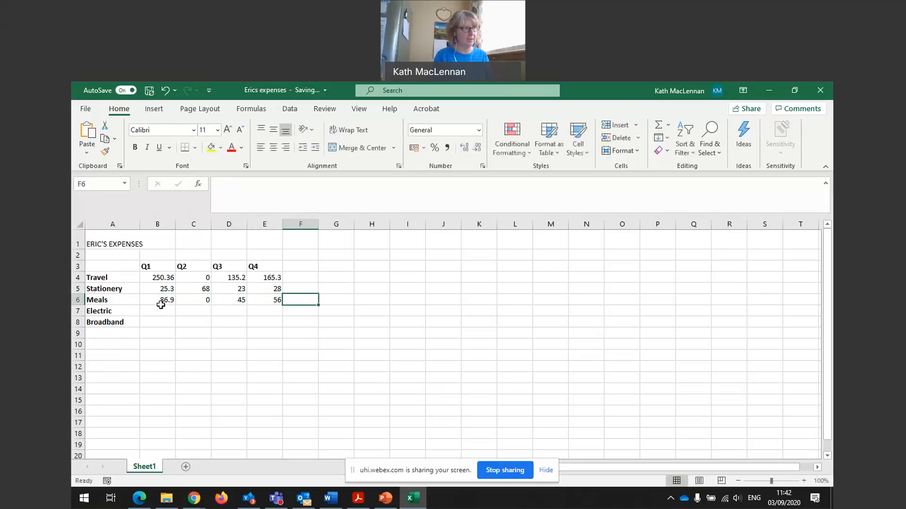
# Step: Enter the Electric expenses 0, 63, 45 and 56 for Q1 to Q4 in cells B7 to E7
pyautogui.click(160, 310)
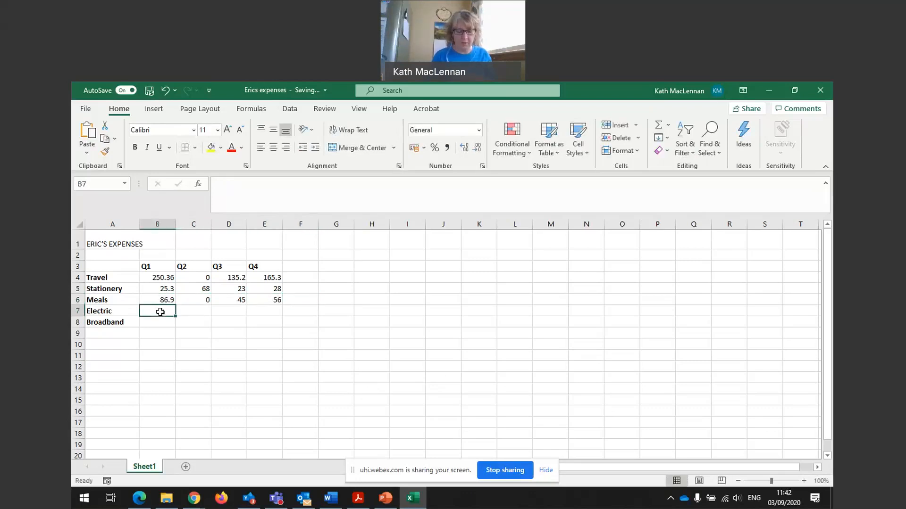
pyautogui.write('0')
pyautogui.press('Tab')
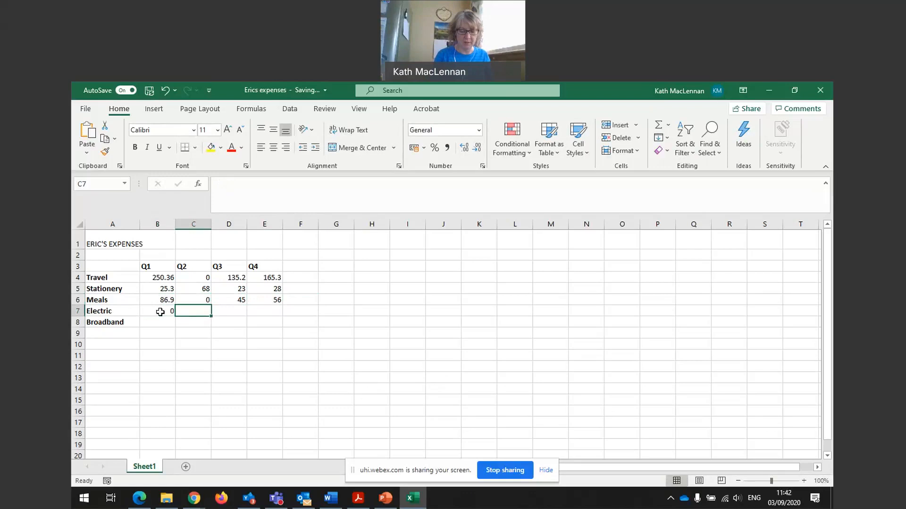
pyautogui.write('63')
pyautogui.press('Tab')
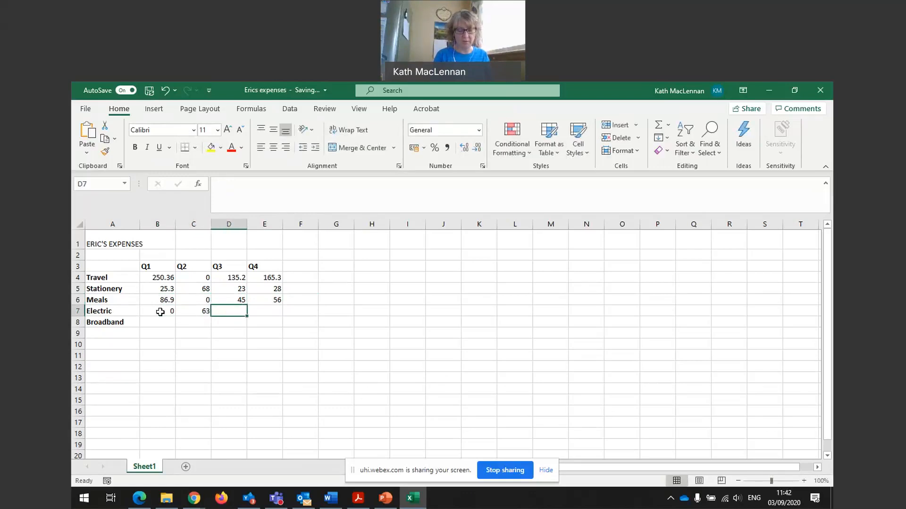
pyautogui.write('45.')
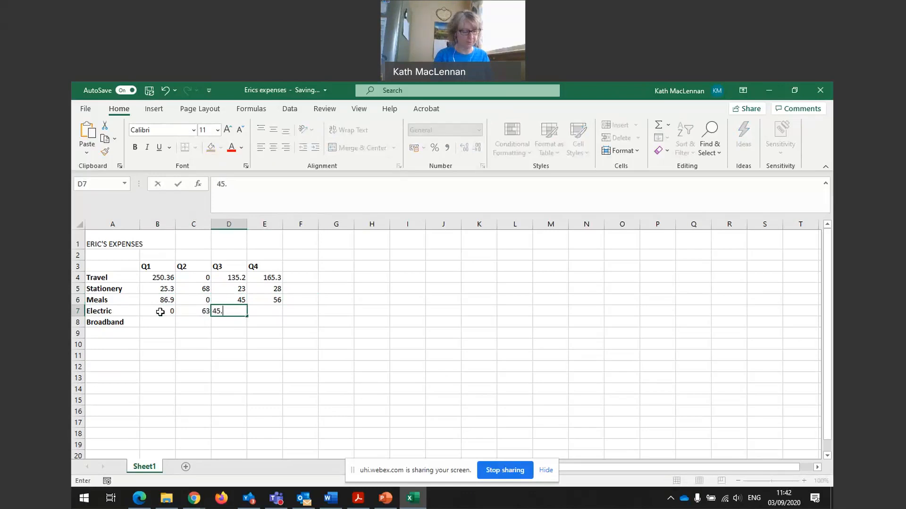
pyautogui.press('Tab')
pyautogui.write('56.')
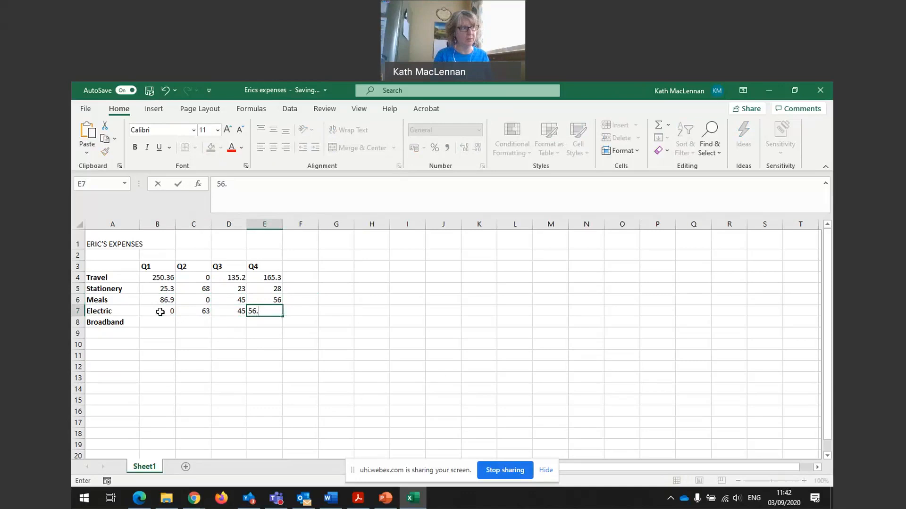
pyautogui.press('Return')
# Step: Enter the Broadband expenses 0, 60, 60 and 60 for Q1 to Q4 in cells B8 to E8
pyautogui.write('0')
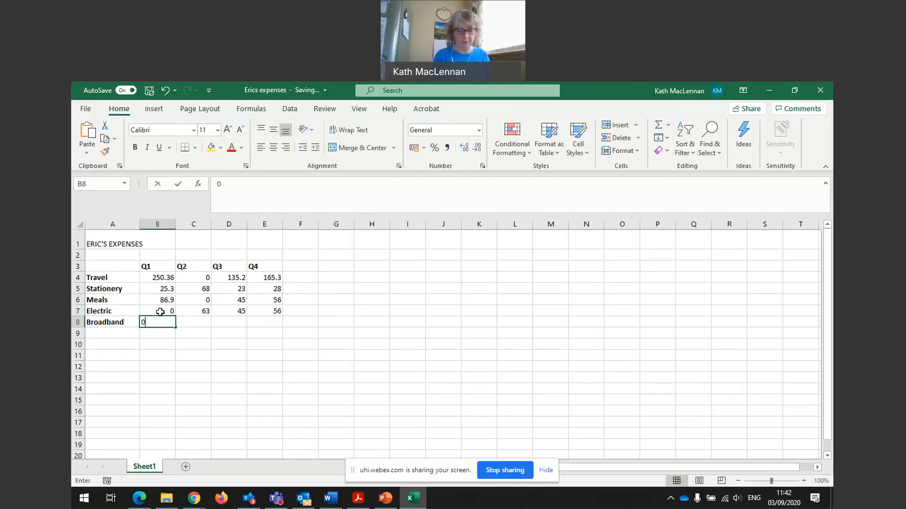
pyautogui.press('Tab')
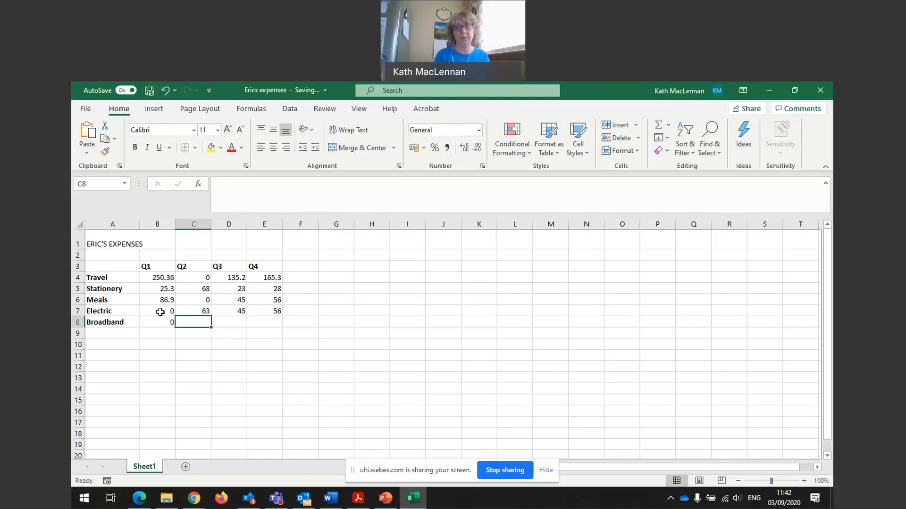
pyautogui.write('60')
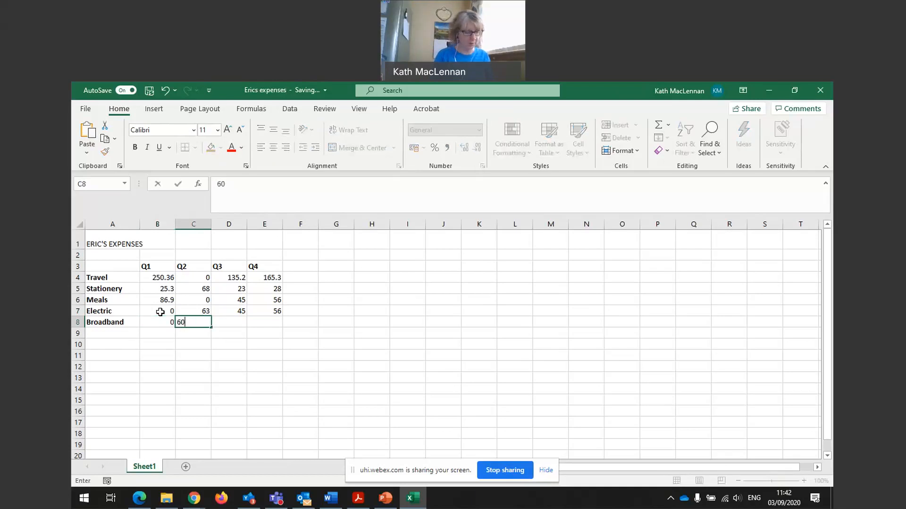
pyautogui.press('Tab')
pyautogui.write('60')
pyautogui.press('Tab')
pyautogui.write('60')
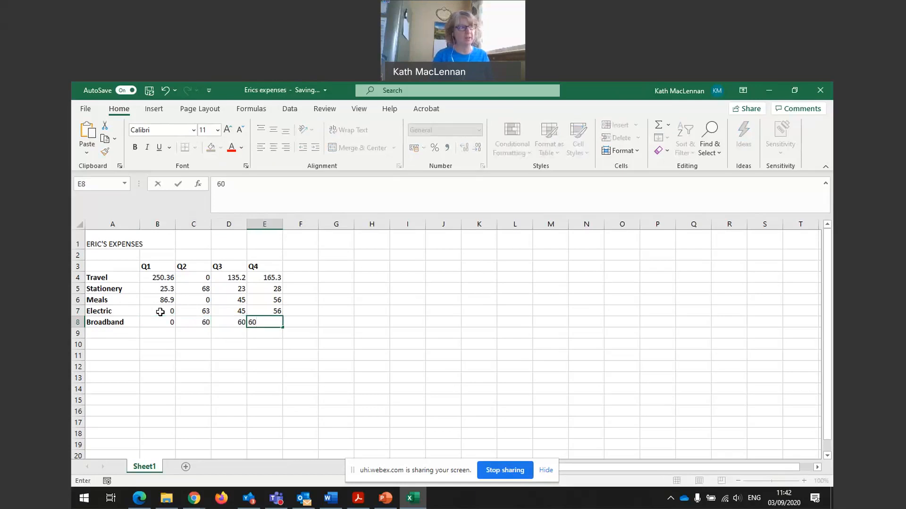
pyautogui.press('Tab')
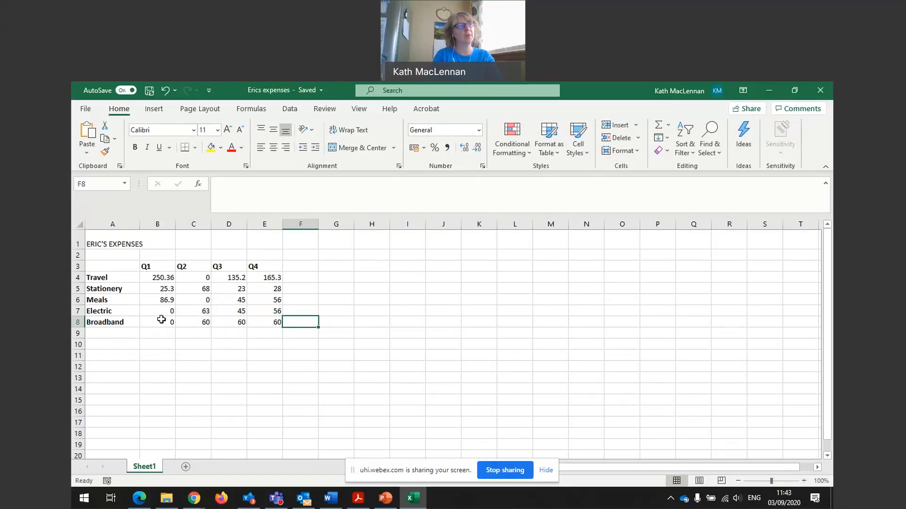
# Step: Format the amounts in cells B4 to E8 as Currency with 2 decimal places and the symbol set to None
pyautogui.click(149, 280)
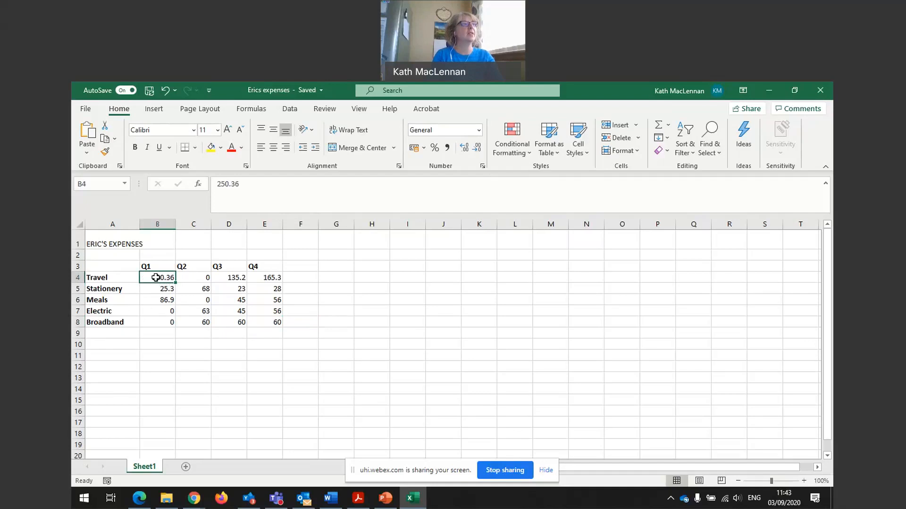
pyautogui.moveTo(159, 277); pyautogui.dragTo(272, 323)
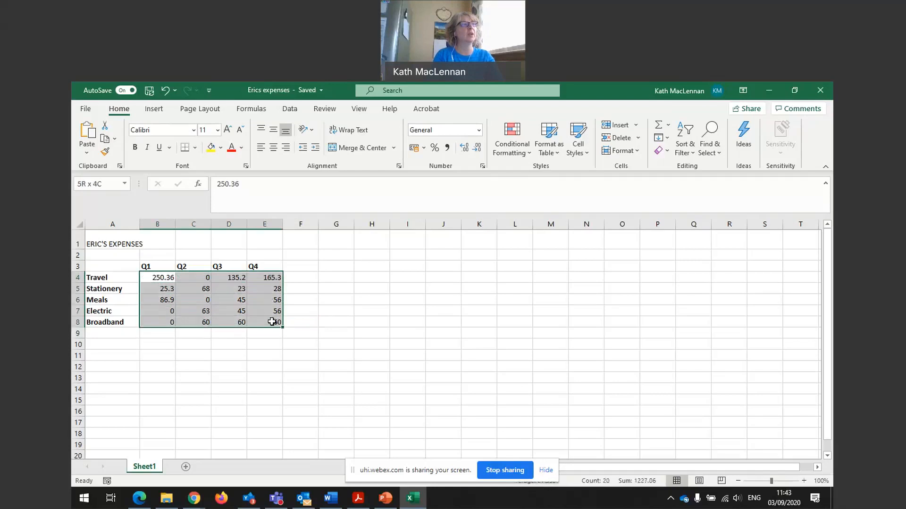
pyautogui.click(158, 278)
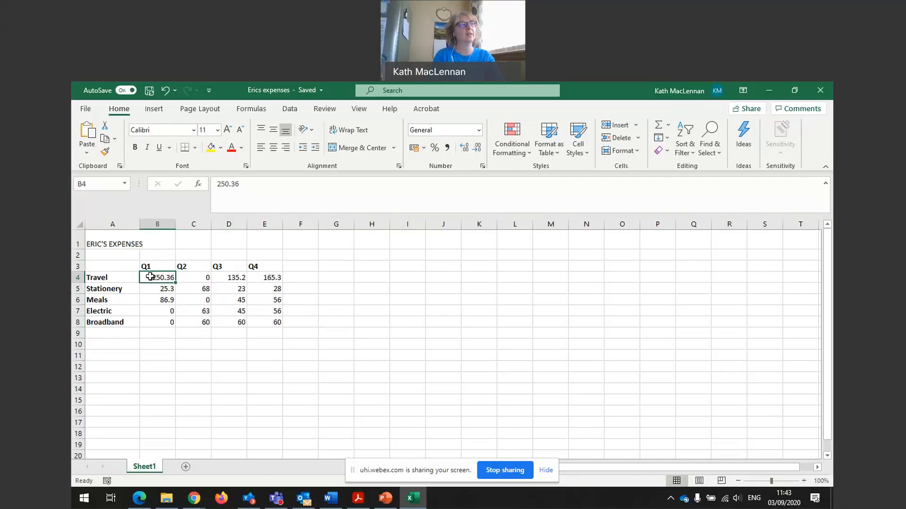
pyautogui.moveTo(151, 277); pyautogui.dragTo(267, 323)
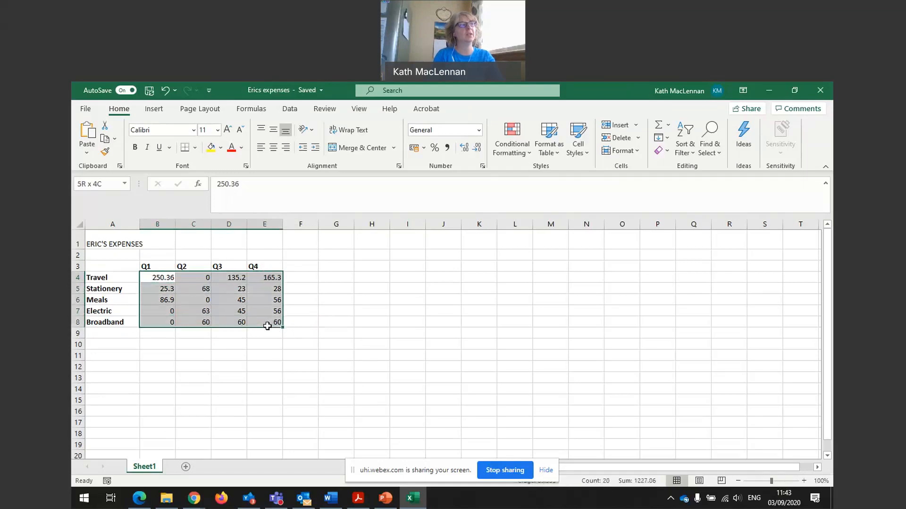
pyautogui.moveTo(268, 326); pyautogui.dragTo(265, 323)
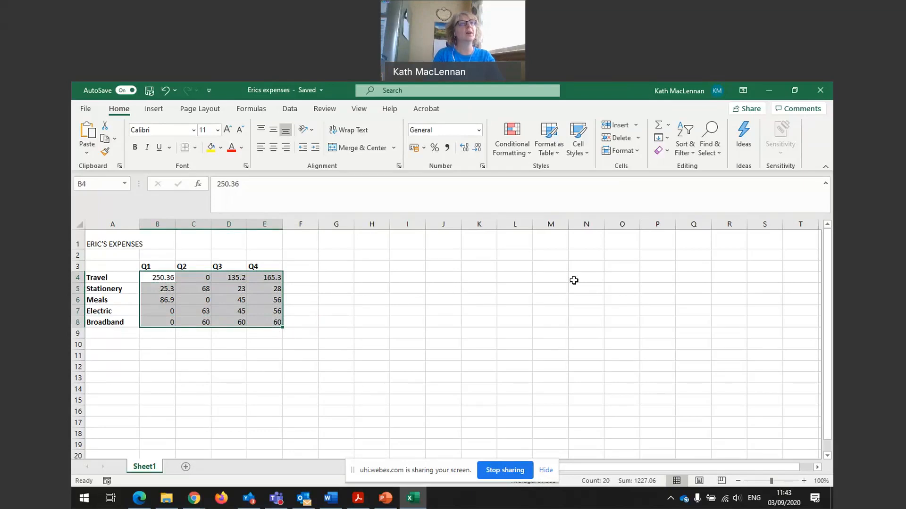
pyautogui.click(624, 151)
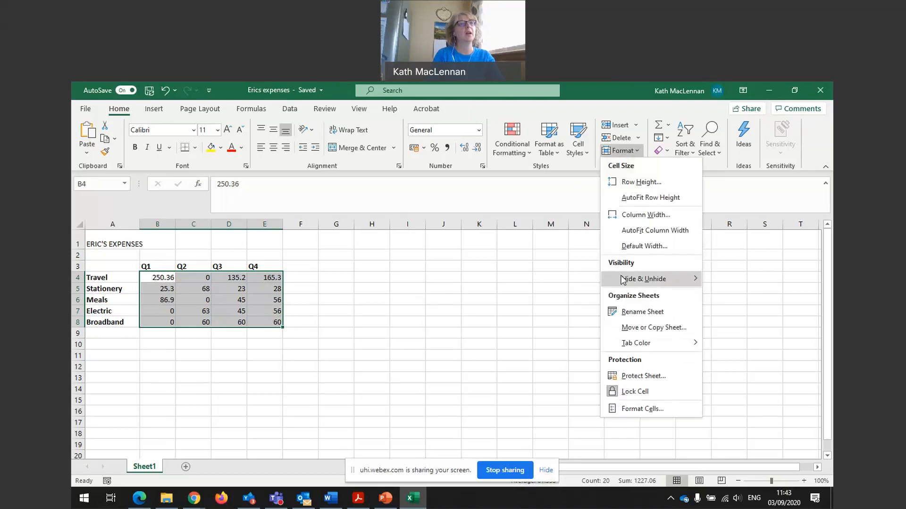
pyautogui.click(628, 411)
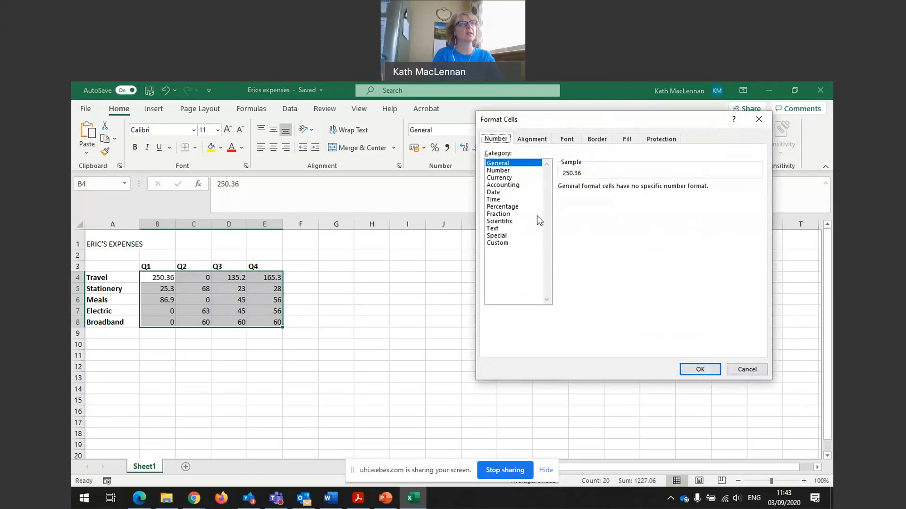
pyautogui.click(500, 178)
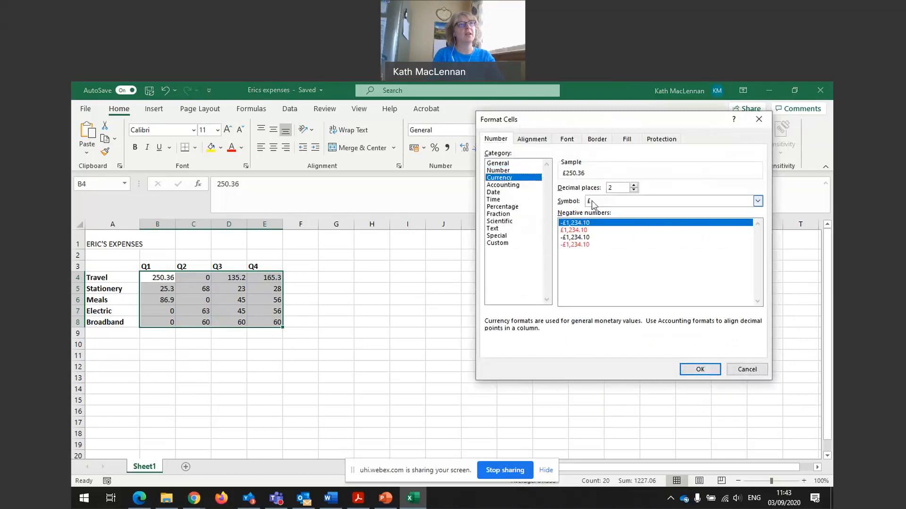
pyautogui.click(758, 201)
pyautogui.click(741, 213)
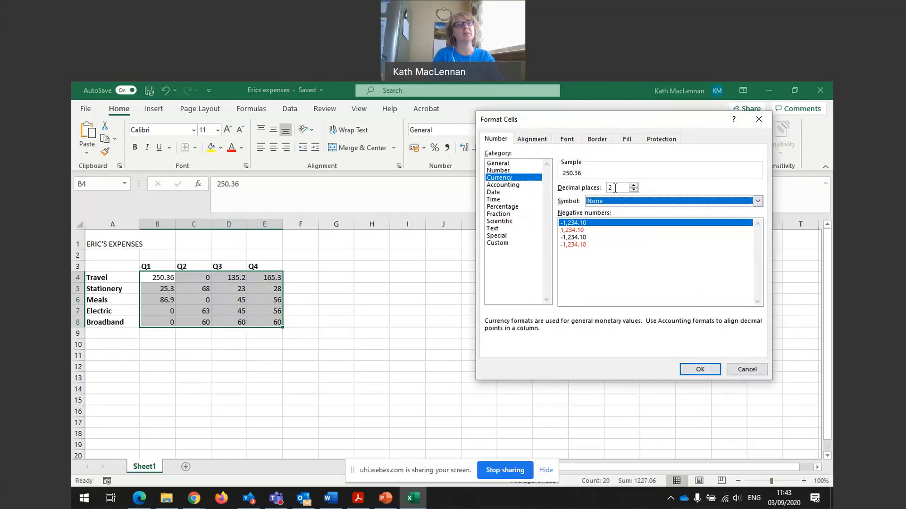
pyautogui.click(707, 374)
pyautogui.click(253, 313)
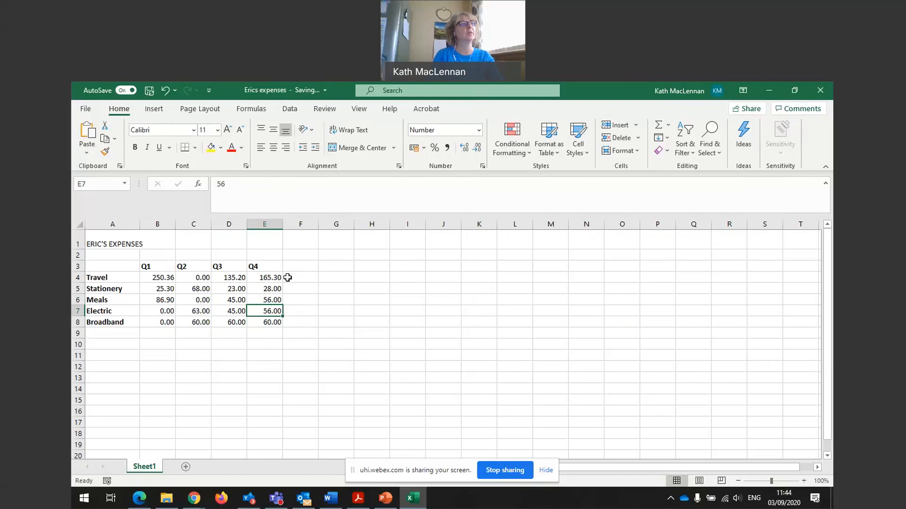
# Step: Label the totals row by entering TOTAL in cell A10
pyautogui.click(112, 343)
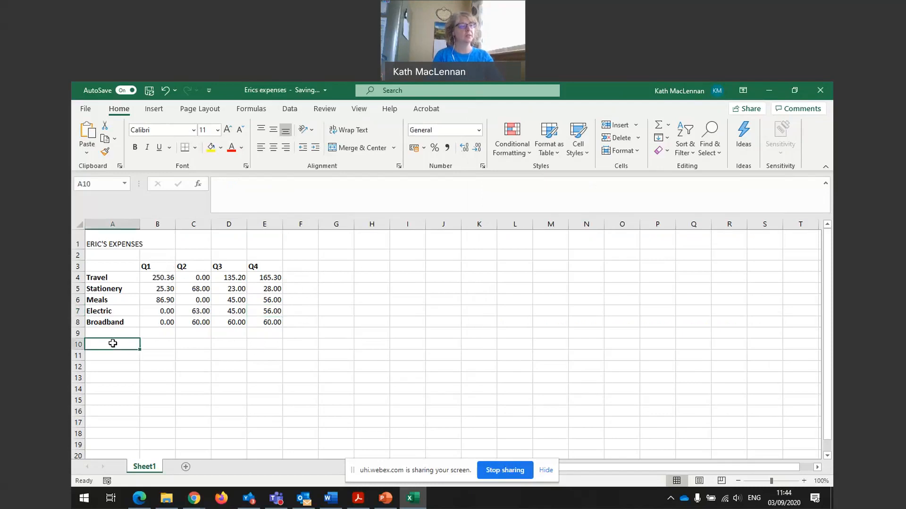
pyautogui.write('TOT')
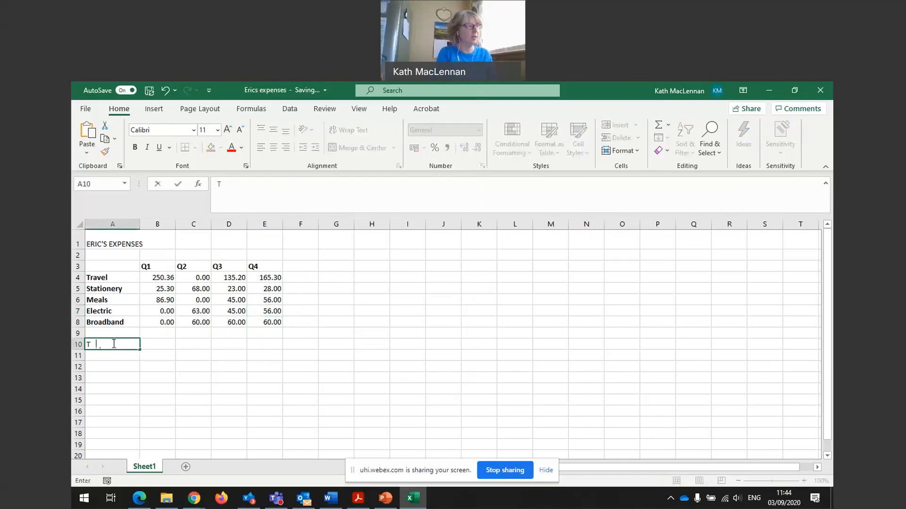
pyautogui.press('Tab')
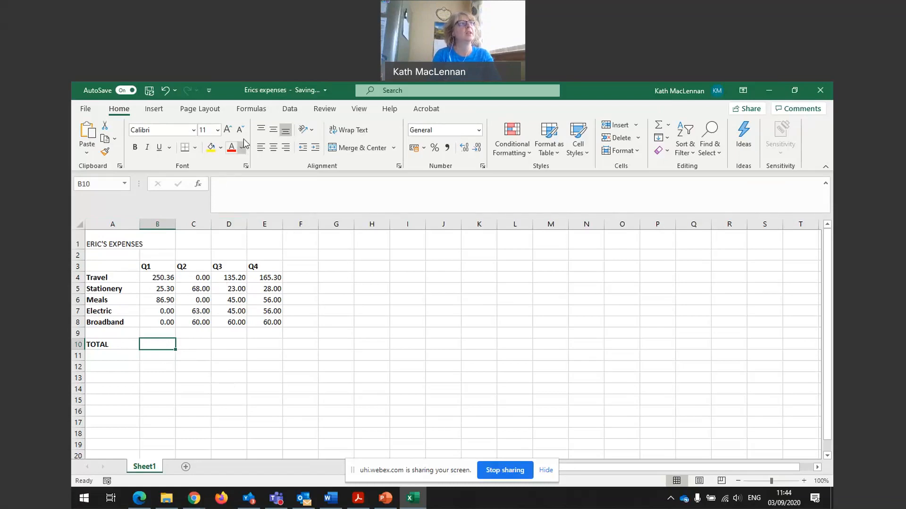
# Step: Total the Q1 expenses in B10 with the Sum function as =SUM(B4:B9), and copy the formula across to E10
pyautogui.click(246, 112)
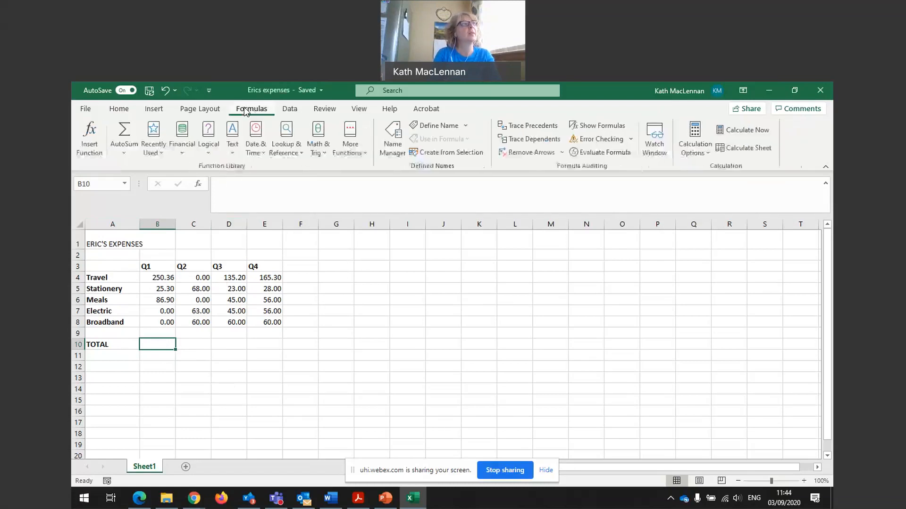
pyautogui.click(125, 143)
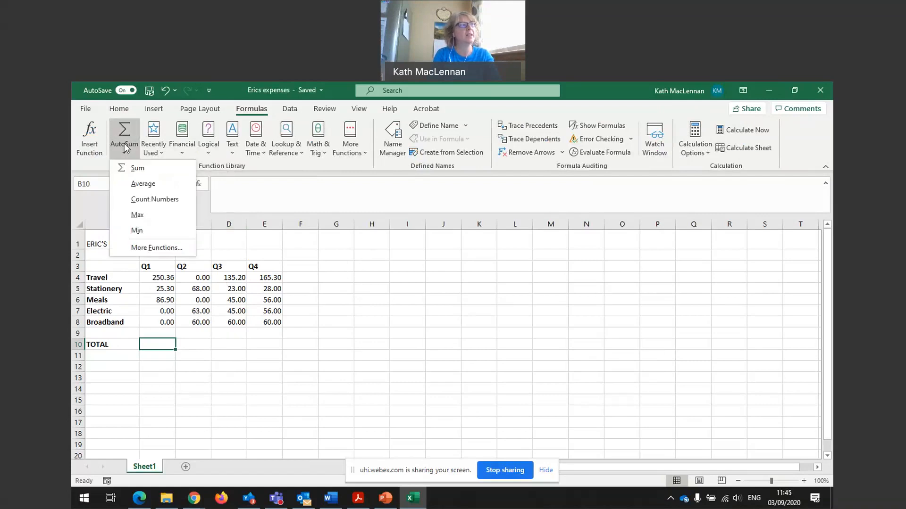
pyautogui.click(135, 169)
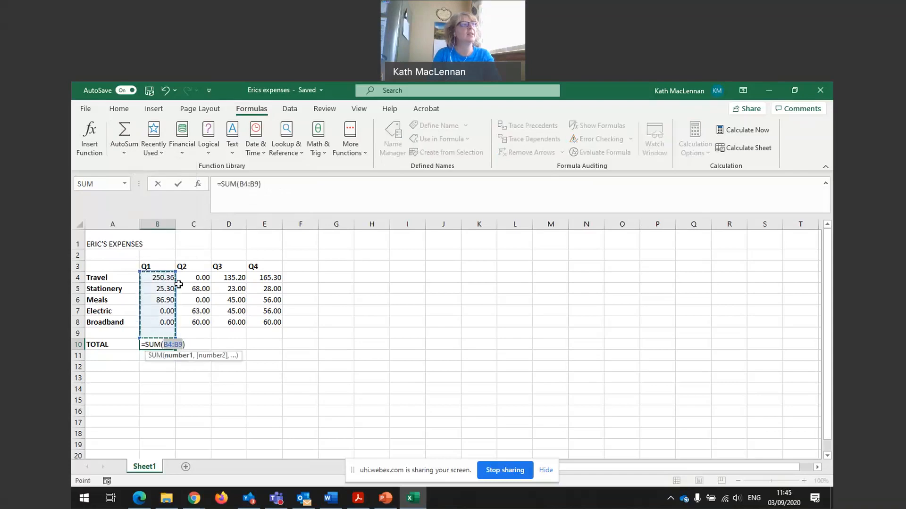
pyautogui.press('Return')
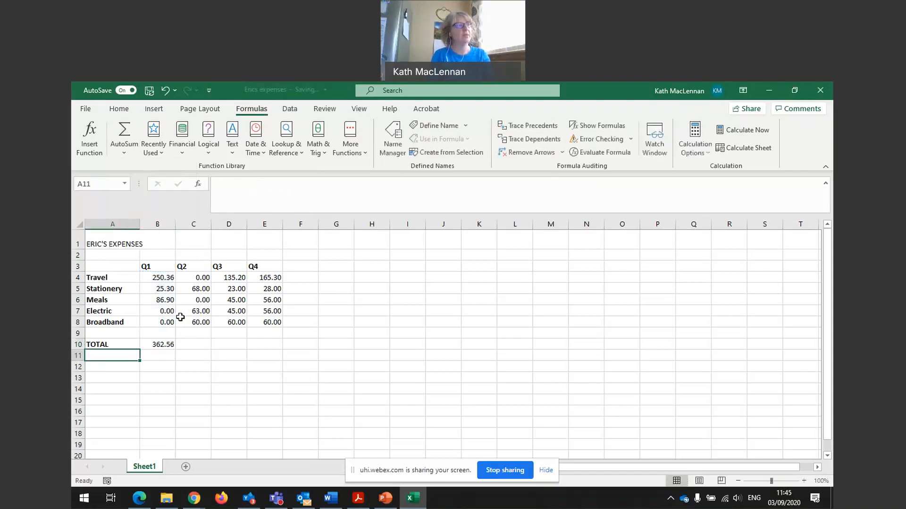
pyautogui.click(155, 345)
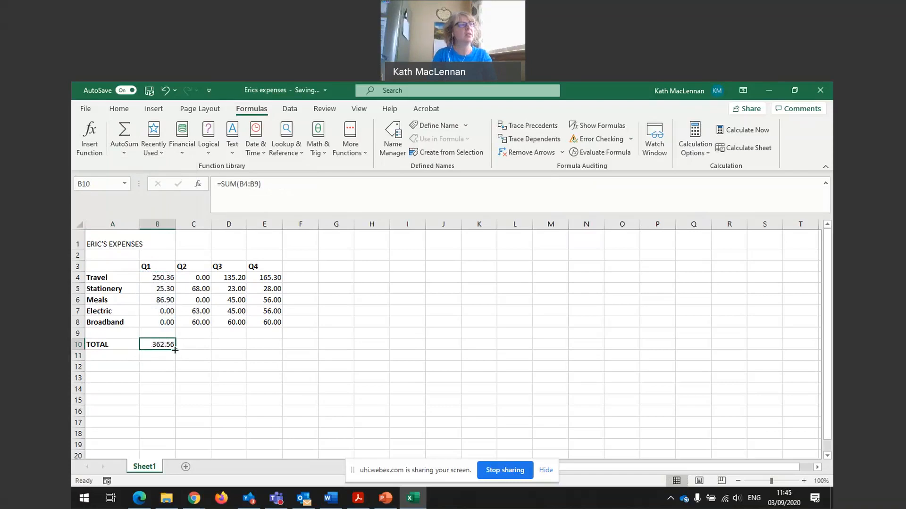
pyautogui.moveTo(175, 350); pyautogui.dragTo(271, 351)
# Step: Check the cells covered by the Q1 total and edit the formula in B10 to =SUM(B4:B8)
pyautogui.click(160, 343)
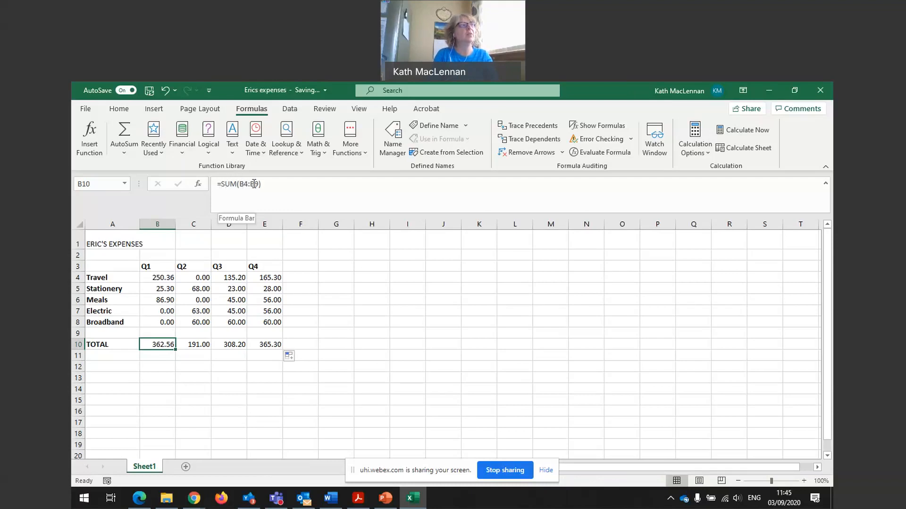
pyautogui.click(159, 278)
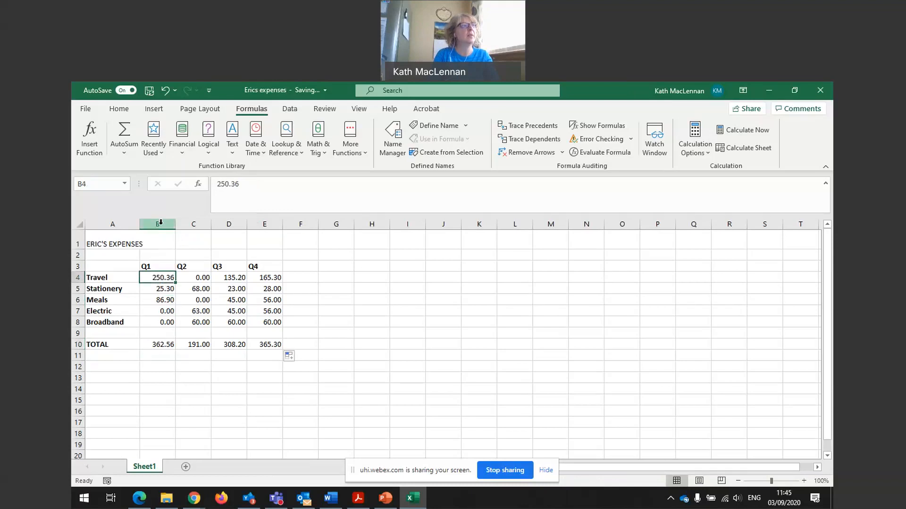
pyautogui.click(148, 320)
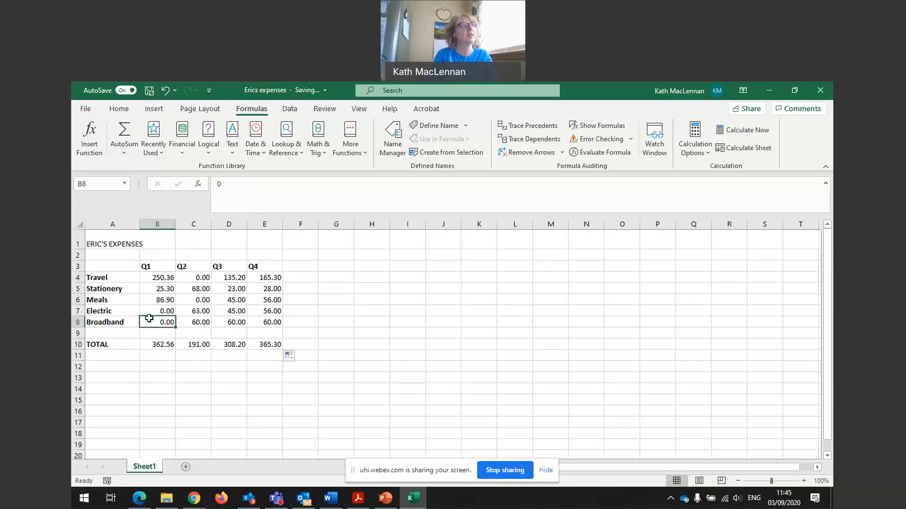
pyautogui.click(152, 333)
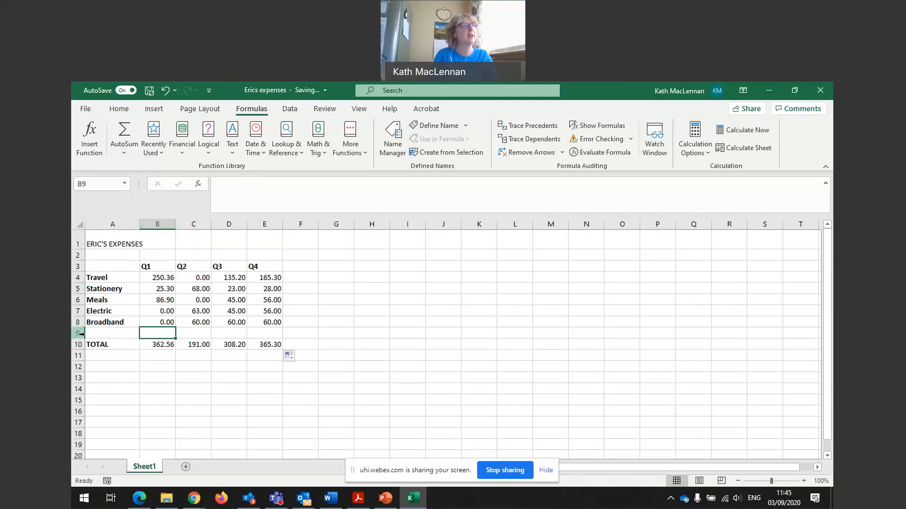
pyautogui.click(160, 324)
pyautogui.click(159, 334)
pyautogui.click(160, 344)
pyautogui.click(258, 184)
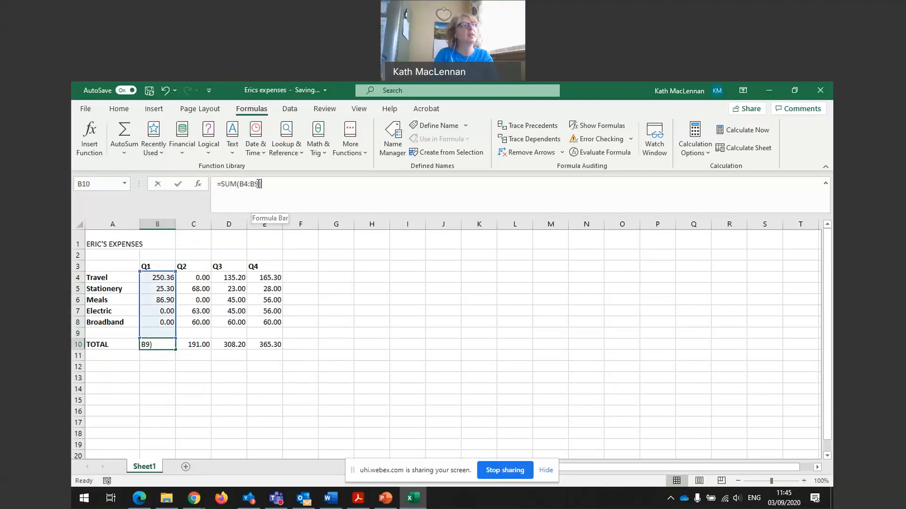
pyautogui.press('BackSpace')
pyautogui.write('8')
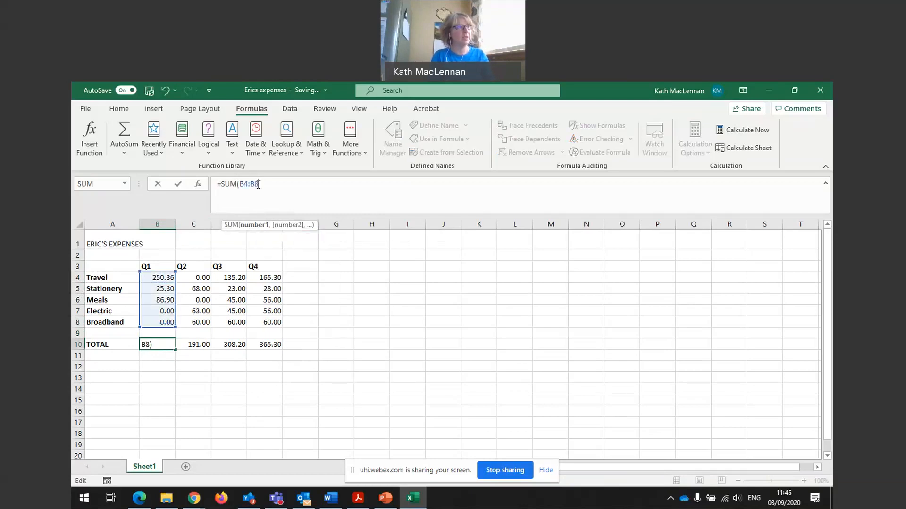
pyautogui.press('Return')
# Step: Enter 23 in the blank cell B9 to test the Q1 total's formula, and clear the entry again
pyautogui.click(162, 333)
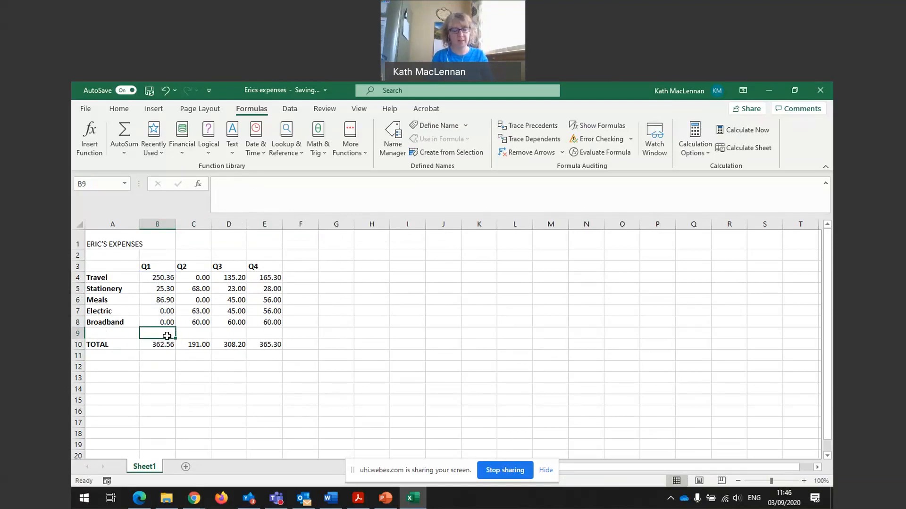
pyautogui.write('23')
pyautogui.press('Return')
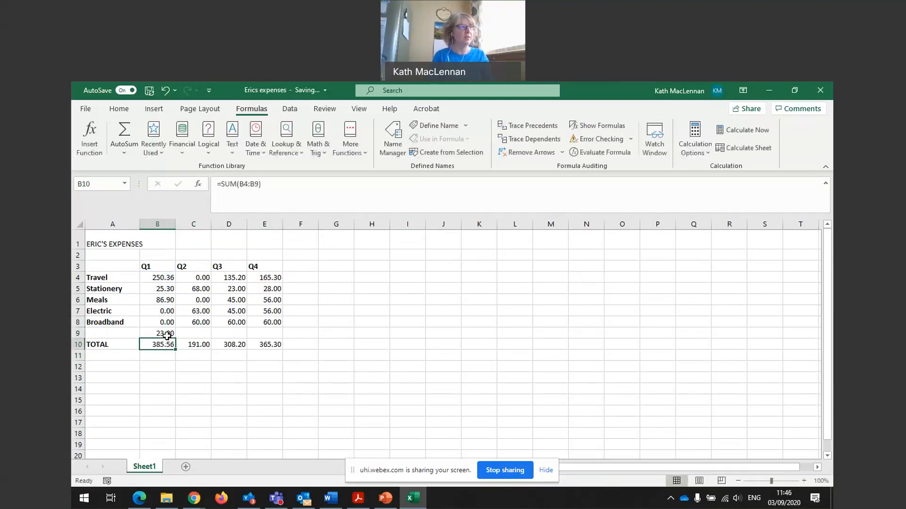
pyautogui.click(165, 347)
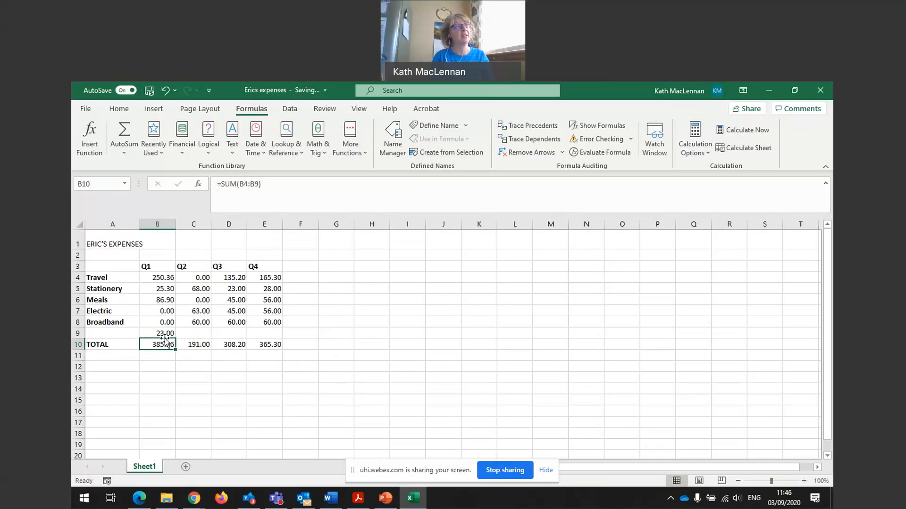
pyautogui.click(160, 334)
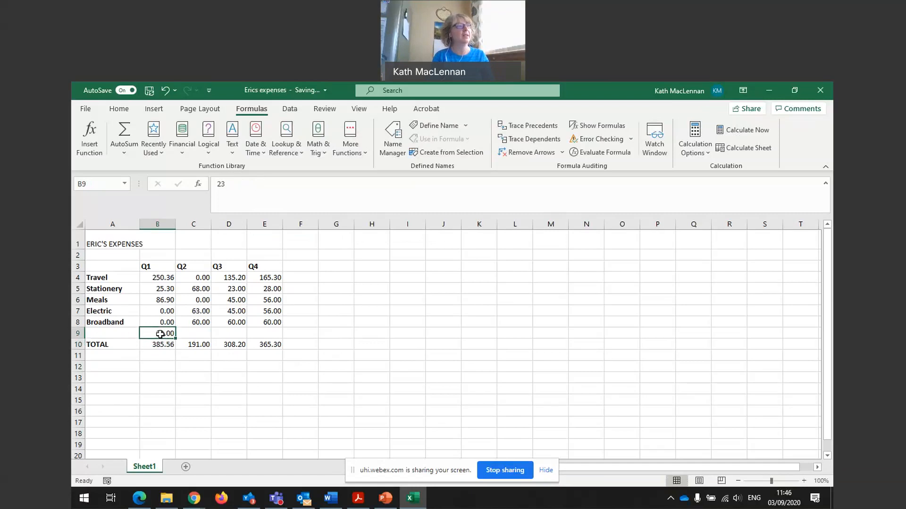
pyautogui.click(158, 346)
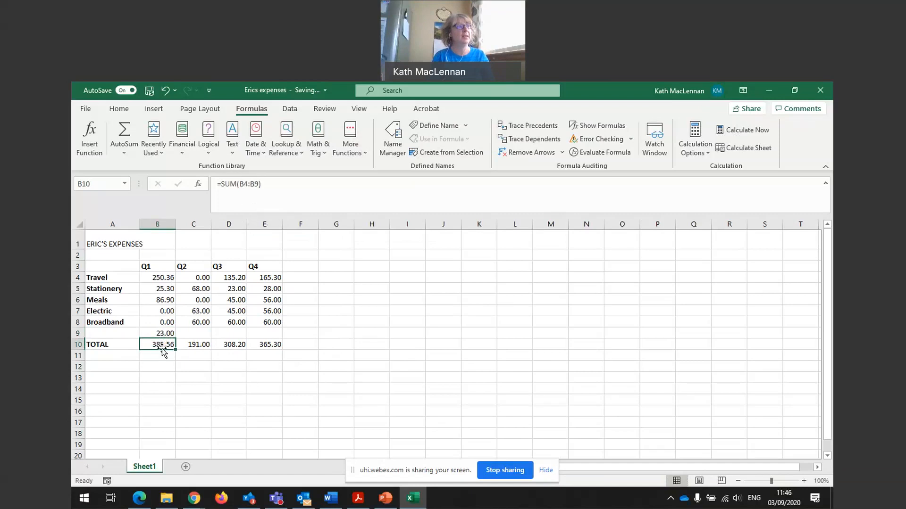
pyautogui.click(161, 335)
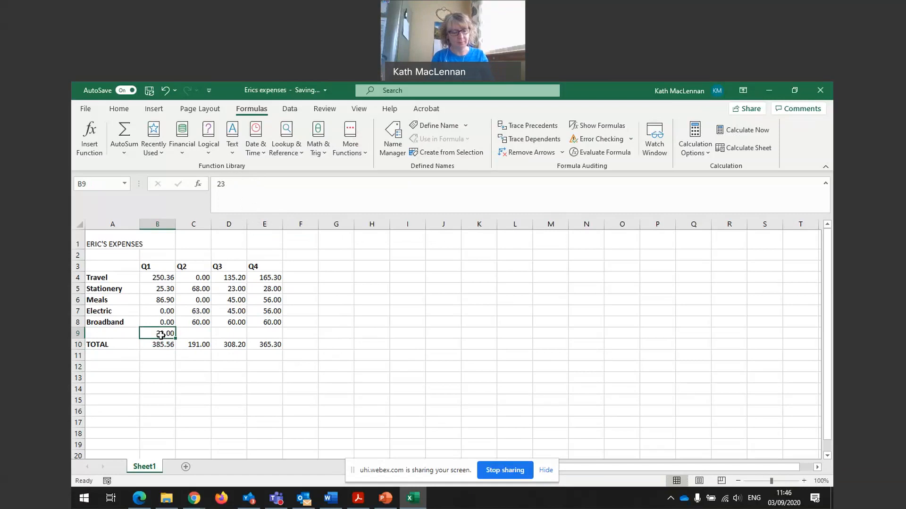
pyautogui.press('BackSpace')
# Step: Change the Q1 total's formula in B10 to =SUM(B4:B8) so it excludes the blank row
pyautogui.click(159, 348)
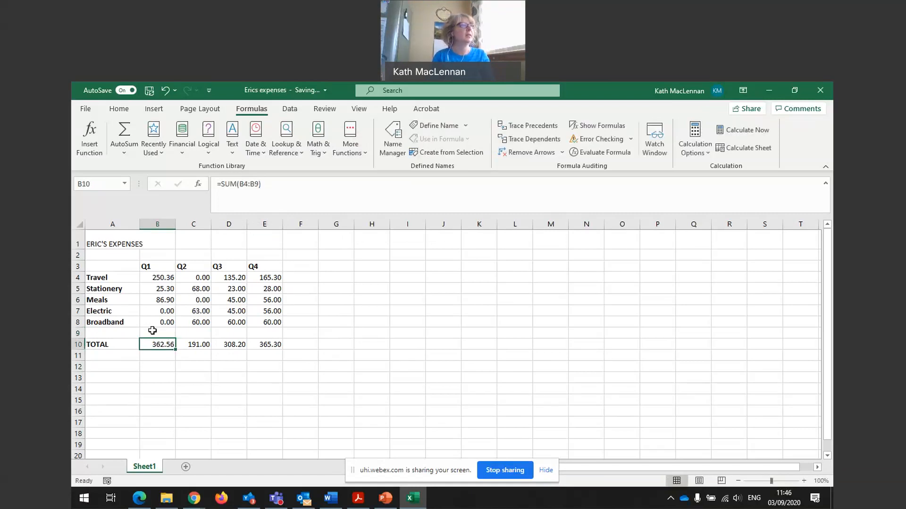
pyautogui.click(259, 184)
pyautogui.press('BackSpace')
pyautogui.write('8')
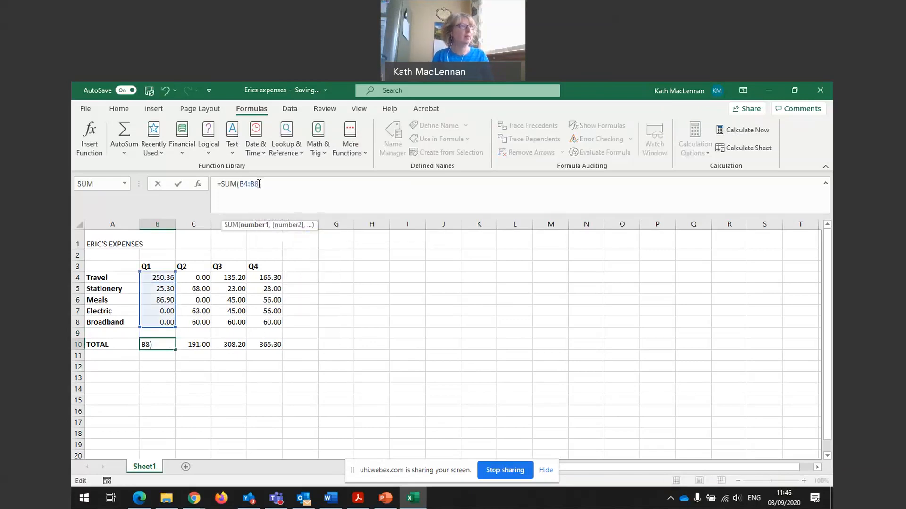
pyautogui.press('Return')
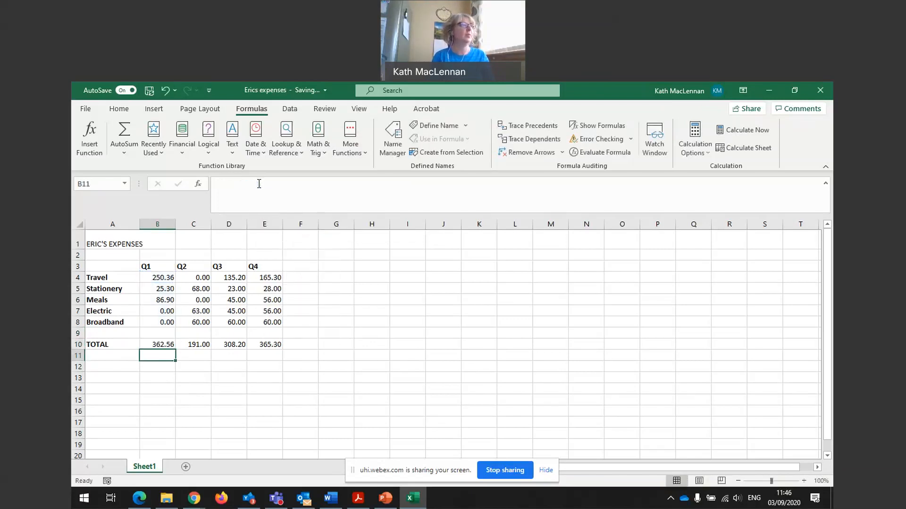
# Step: Fill the Q1 total's formula from B10 across to E10 and check the formula in E10
pyautogui.click(162, 345)
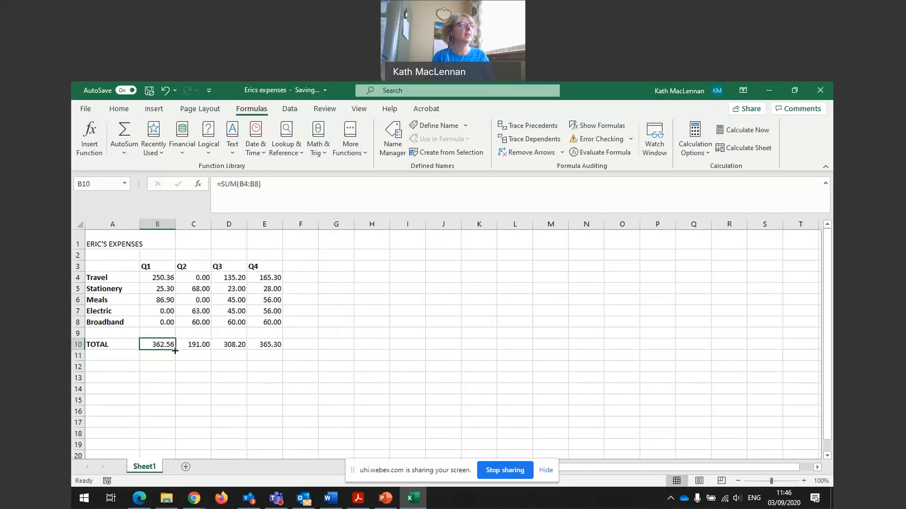
pyautogui.moveTo(175, 351); pyautogui.dragTo(278, 347)
pyautogui.click(276, 345)
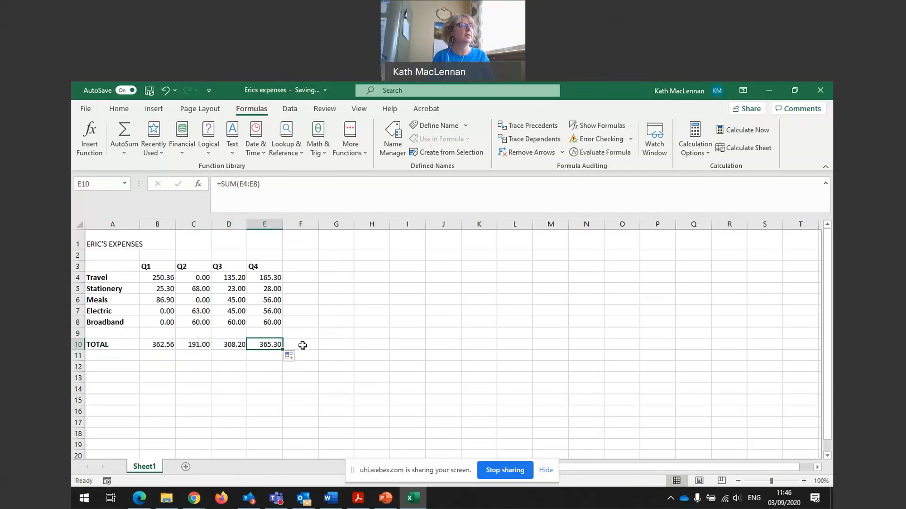
# Step: Add the column heading "Annual total" in cell F3, beside Q4
pyautogui.click(299, 344)
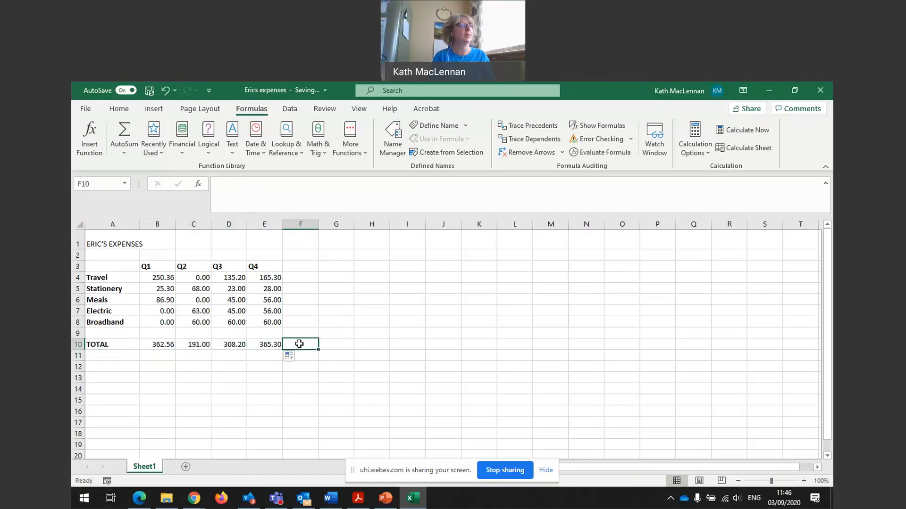
pyautogui.click(300, 277)
pyautogui.click(294, 266)
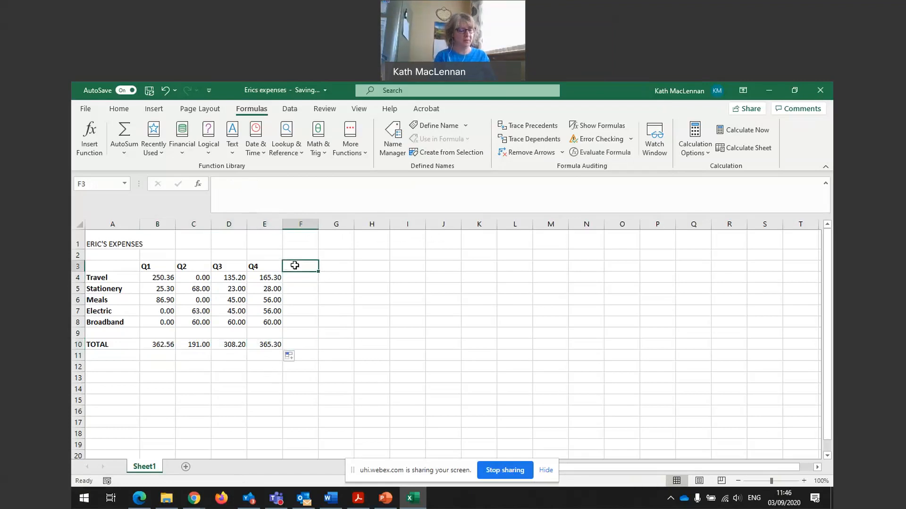
pyautogui.write('aNNUA')
pyautogui.press('BackSpace')
pyautogui.press('BackSpace')
pyautogui.press('BackSpace')
pyautogui.press('BackSpace')
pyautogui.write('Annual tot')
pyautogui.press('Return')
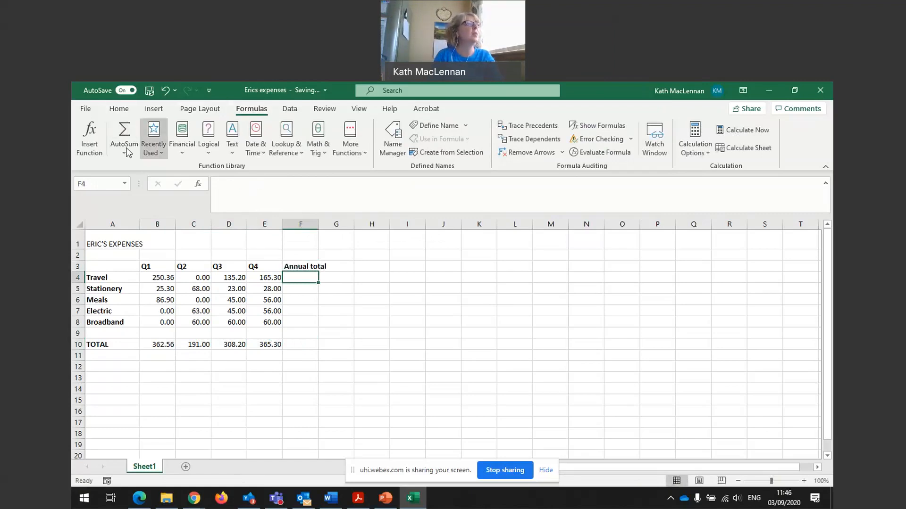
# Step: Total the Travel expenses in F4 with the Sum function as =SUM(B4:E4)
pyautogui.click(120, 112)
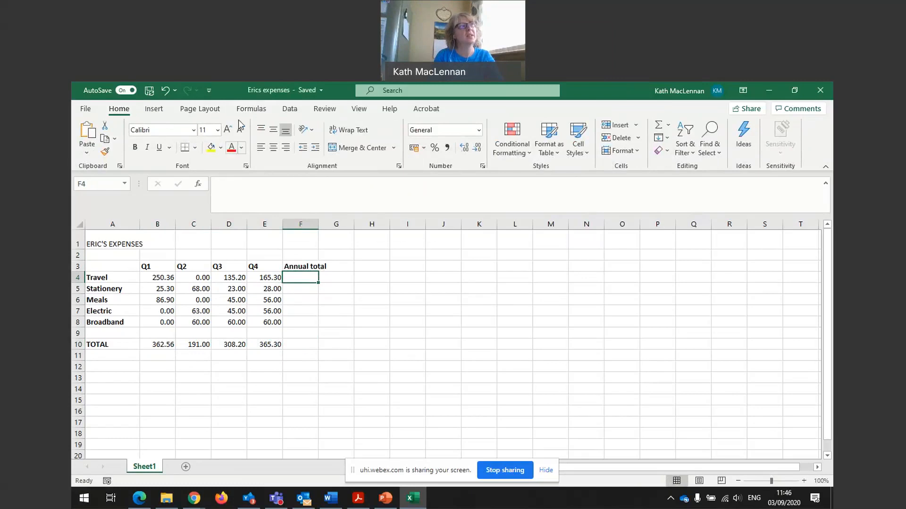
pyautogui.click(250, 109)
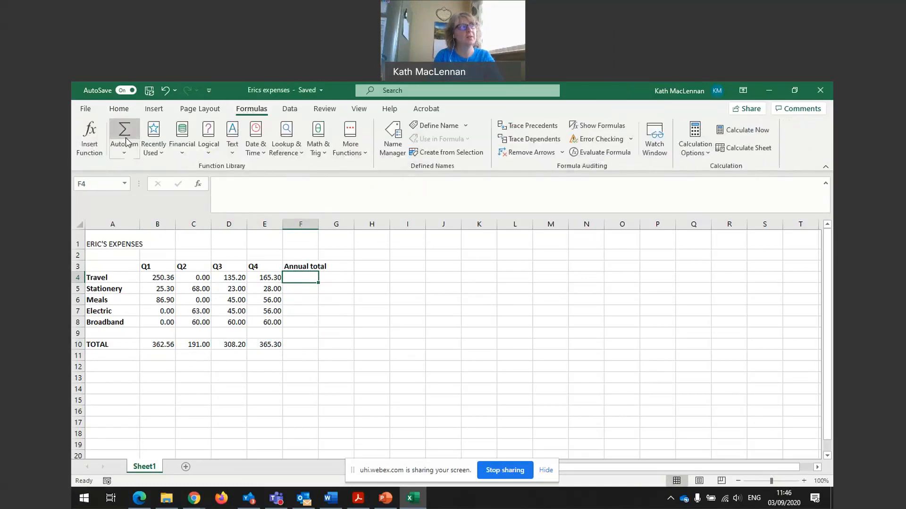
pyautogui.click(124, 152)
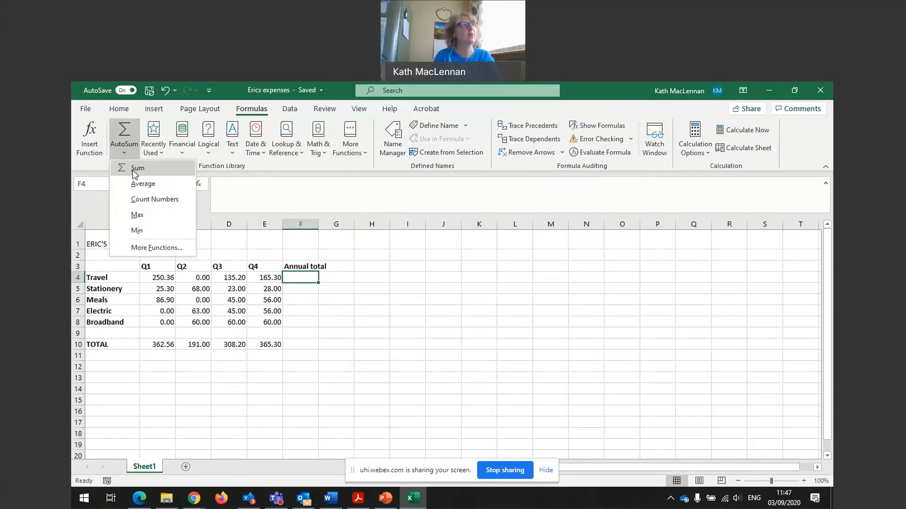
pyautogui.click(135, 170)
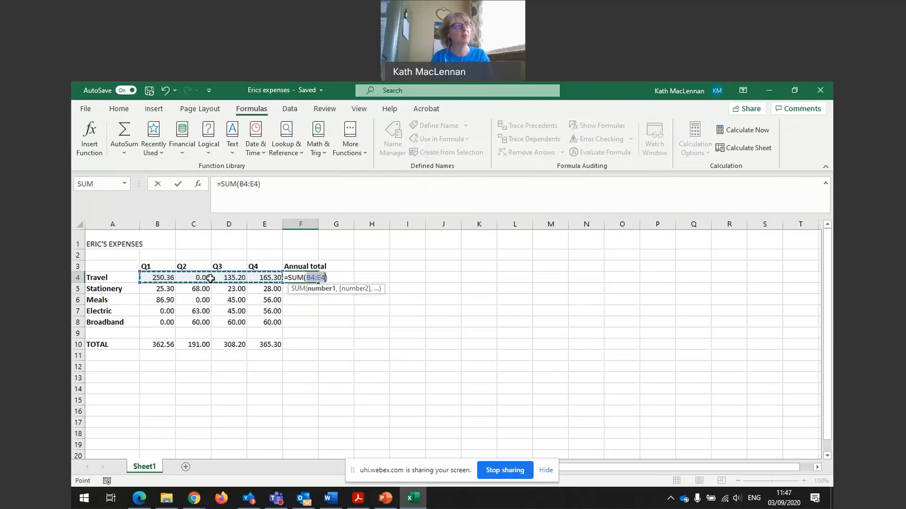
pyautogui.press('Return')
# Step: Fill the annual total formula from F4 down to F10 and check the formula in F10
pyautogui.click(307, 278)
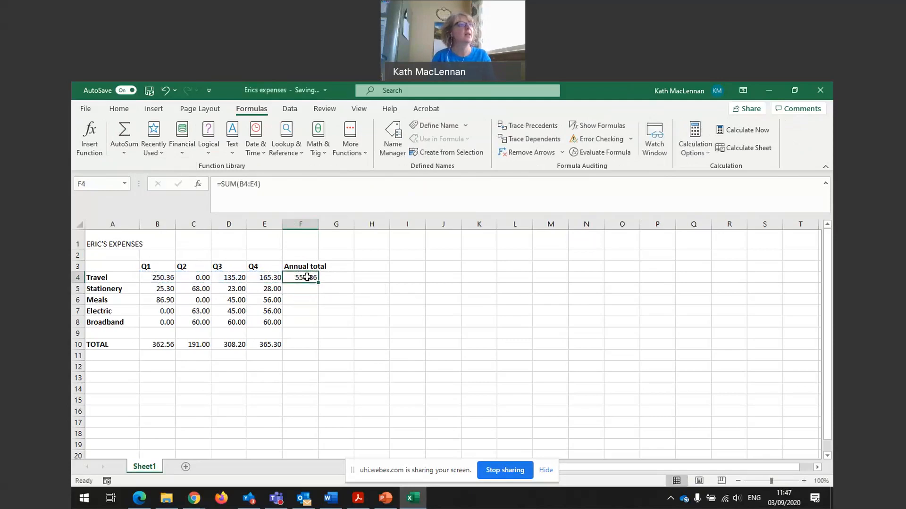
pyautogui.moveTo(319, 284); pyautogui.dragTo(313, 346)
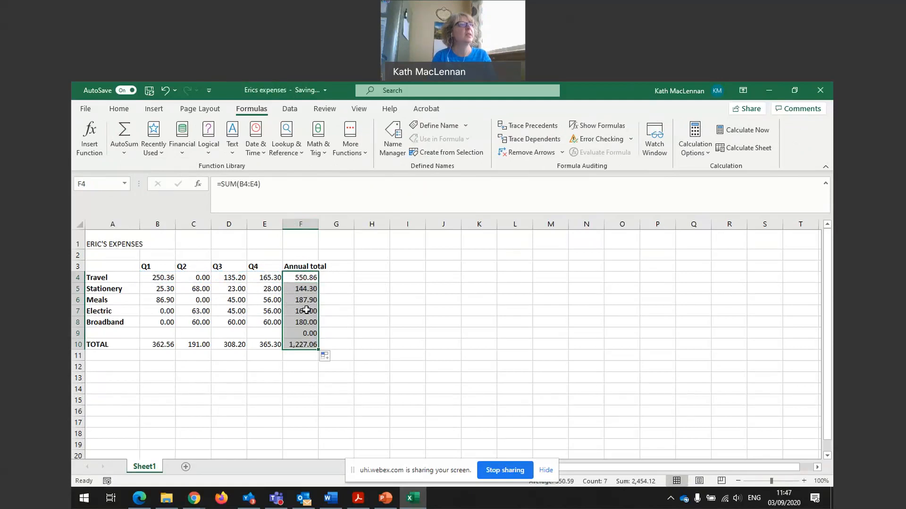
pyautogui.click(303, 347)
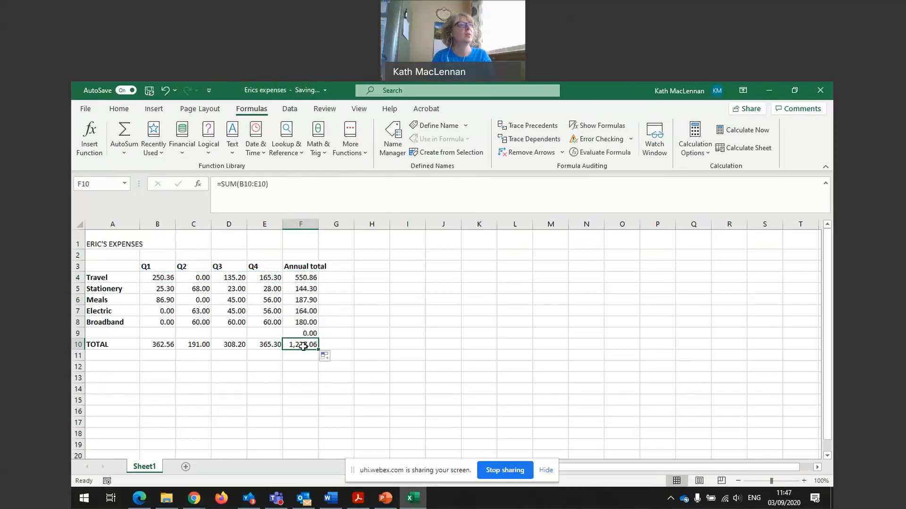
# Step: Clear the unneeded annual total formula from cell F9 in the blank row above TOTAL
pyautogui.click(311, 334)
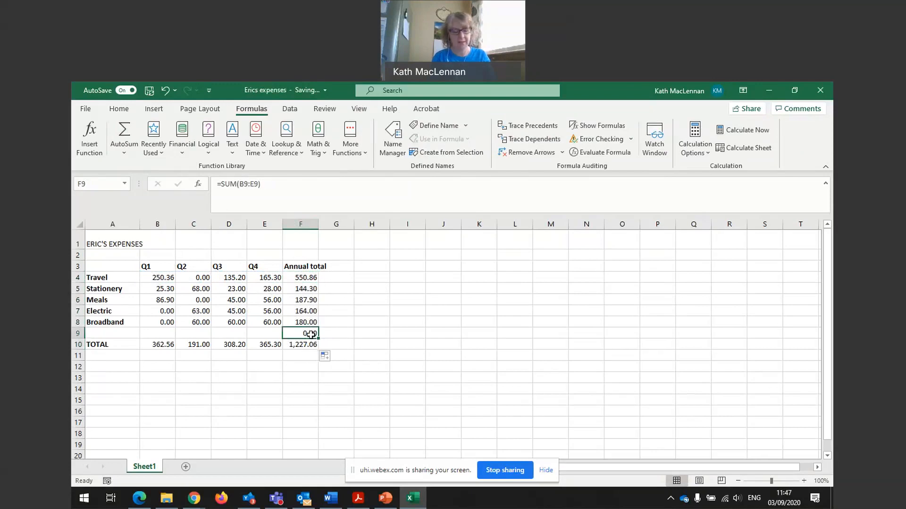
pyautogui.press('Delete')
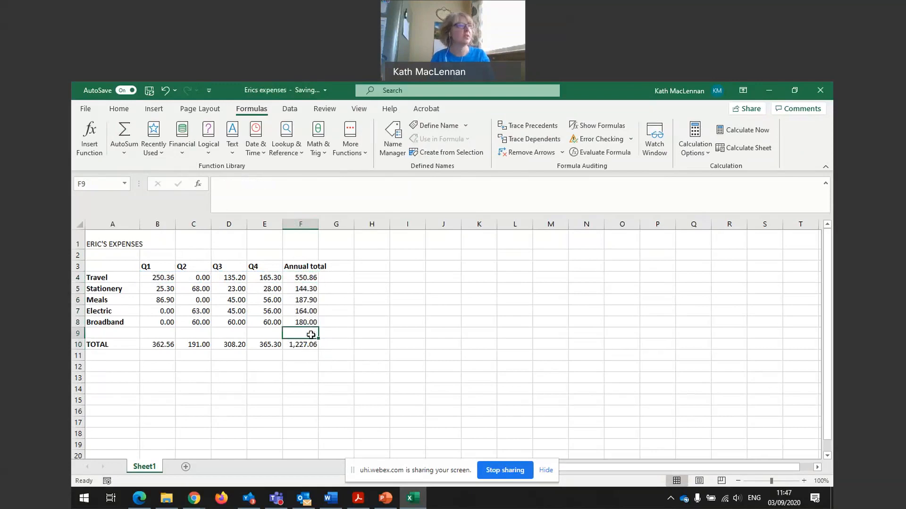
pyautogui.click(357, 334)
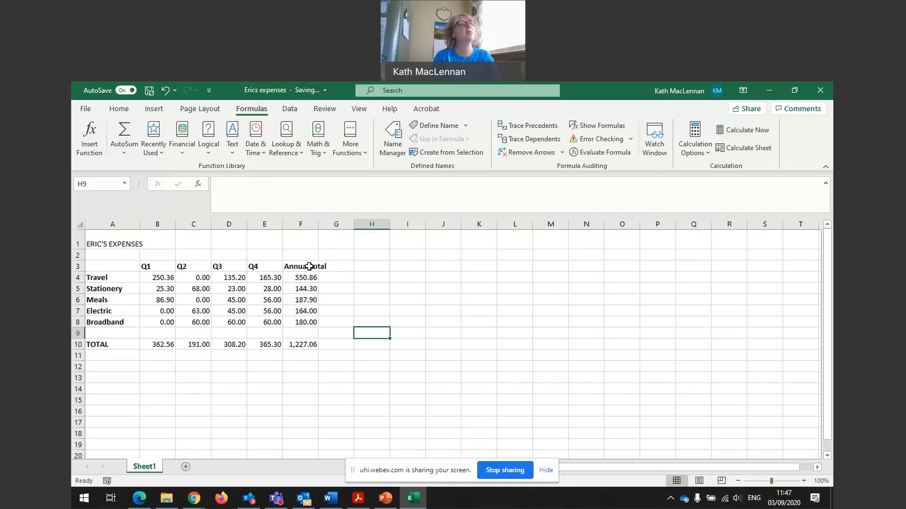
# Step: Try widening column F to fit its heading, and undo the width change
pyautogui.moveTo(318, 225); pyautogui.dragTo(350, 226)
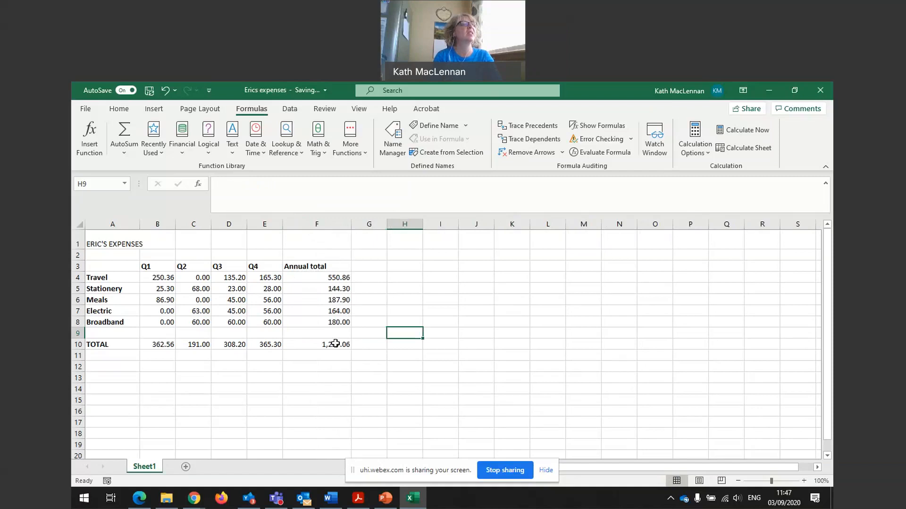
pyautogui.click(165, 91)
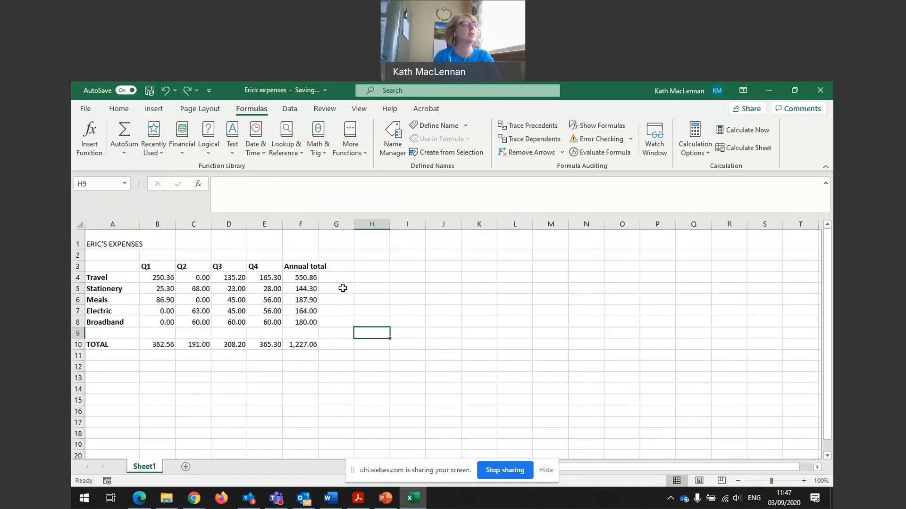
# Step: Wrap the text of the "Annual total" heading in cell F3 onto two lines
pyautogui.click(300, 266)
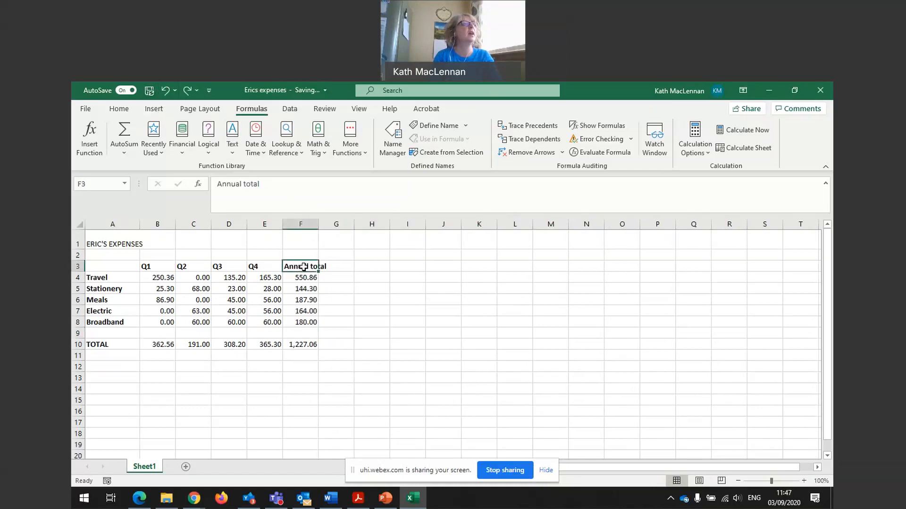
pyautogui.click(120, 110)
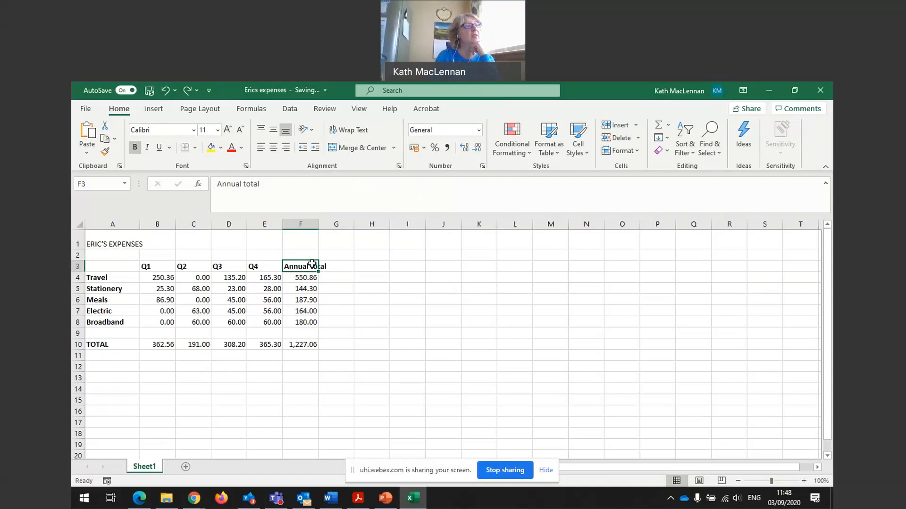
pyautogui.click(362, 132)
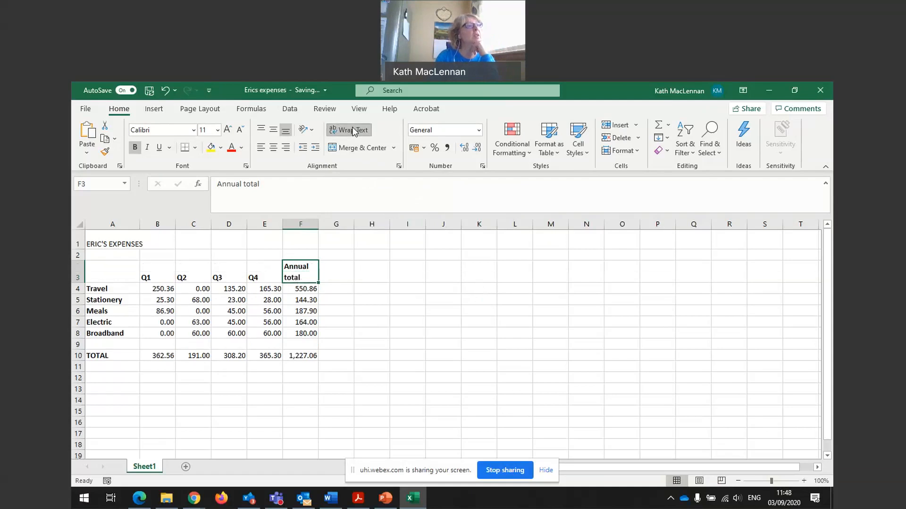
pyautogui.click(336, 276)
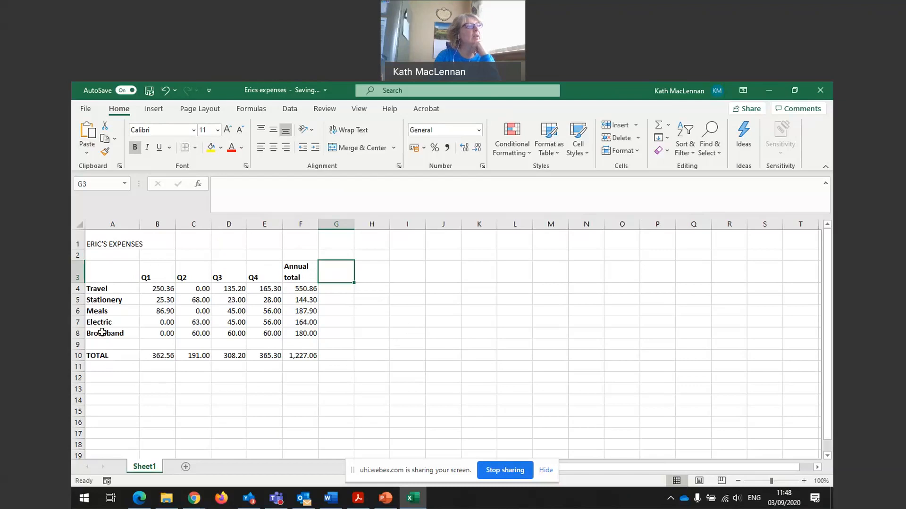
# Step: Apply Thick Outside Borders around the whole expenses block A1:F10, including the title
pyautogui.click(98, 242)
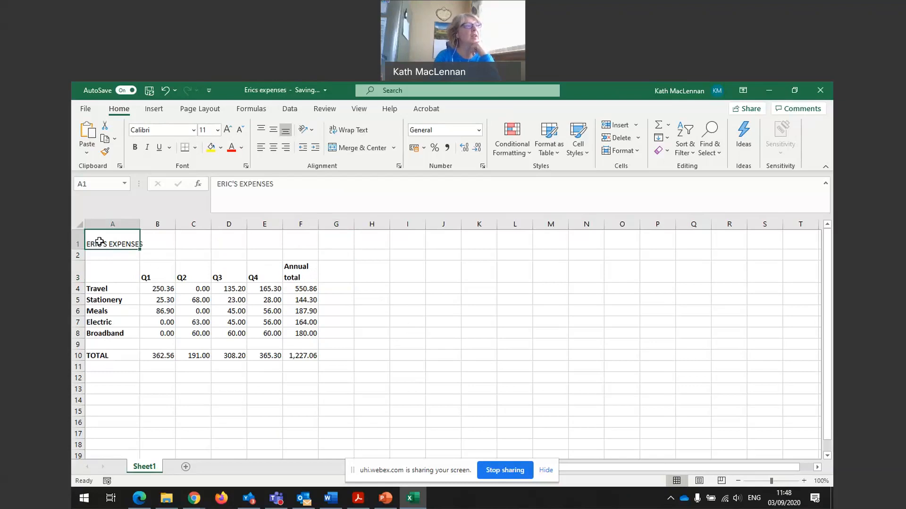
pyautogui.moveTo(99, 242); pyautogui.dragTo(300, 356)
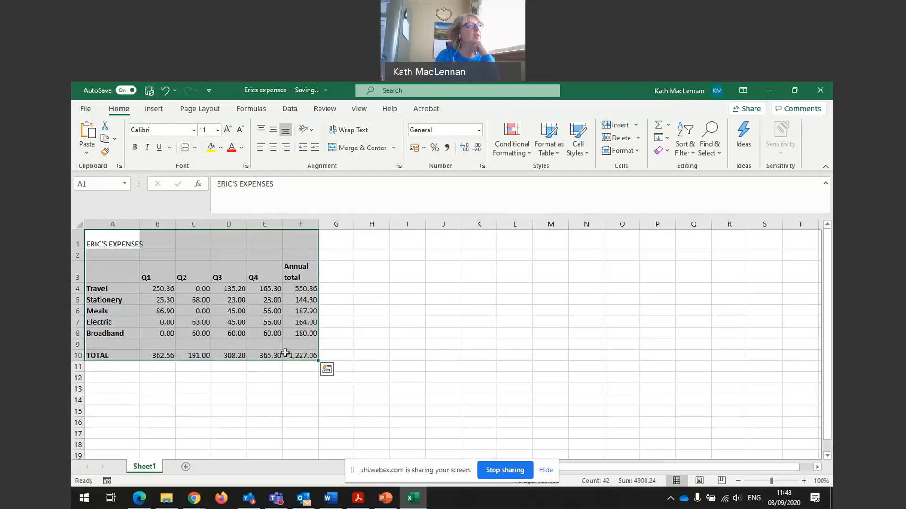
pyautogui.click(195, 148)
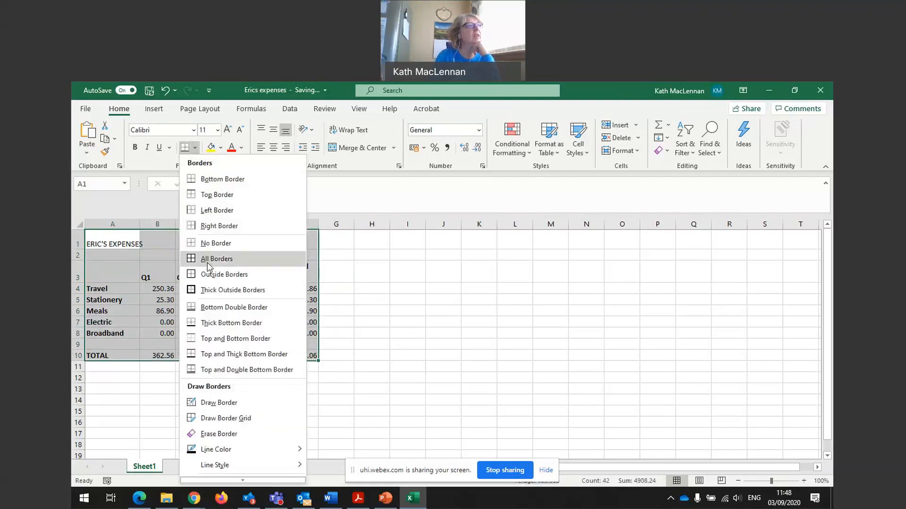
pyautogui.click(210, 291)
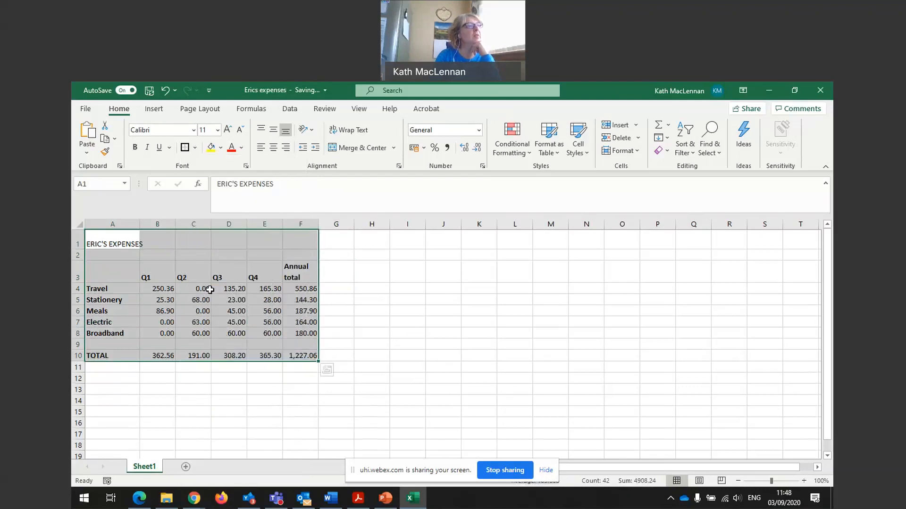
pyautogui.click(372, 302)
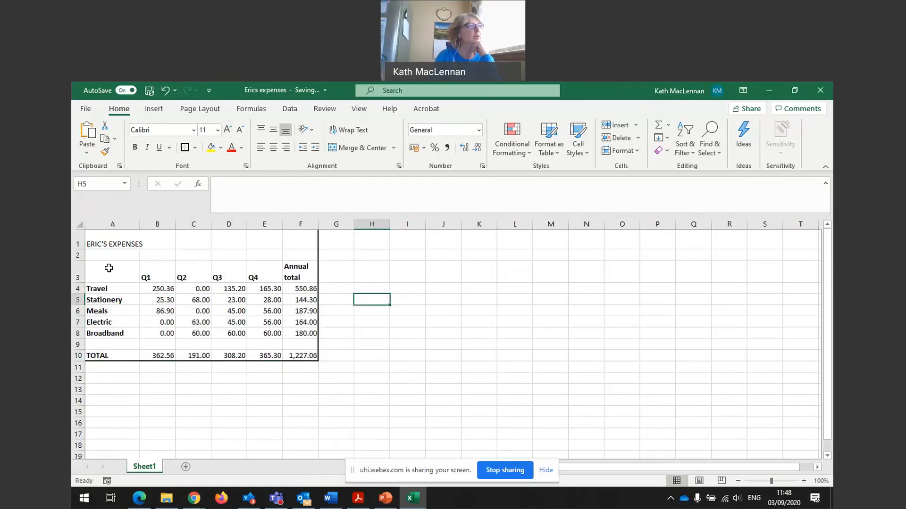
# Step: Apply All Borders to the expenses table A3:F10, from the heading row to the TOTAL row
pyautogui.moveTo(108, 269); pyautogui.dragTo(296, 355)
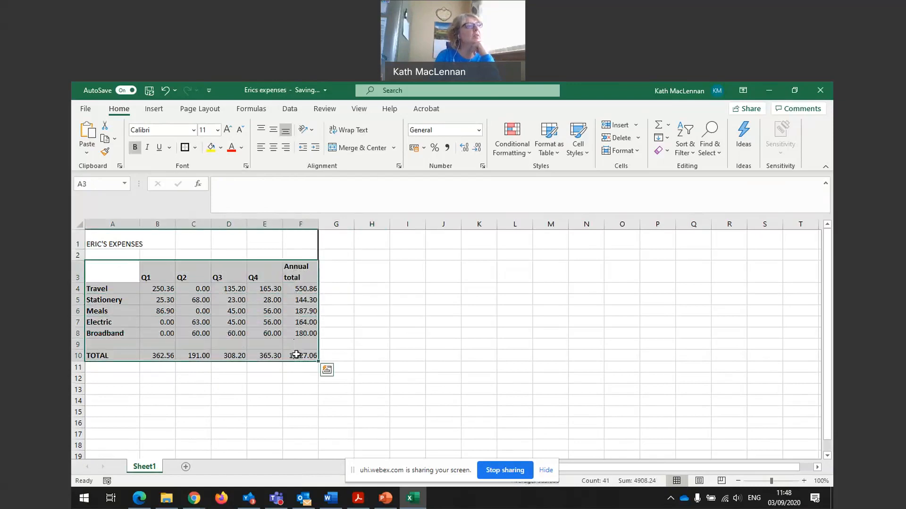
pyautogui.click(195, 147)
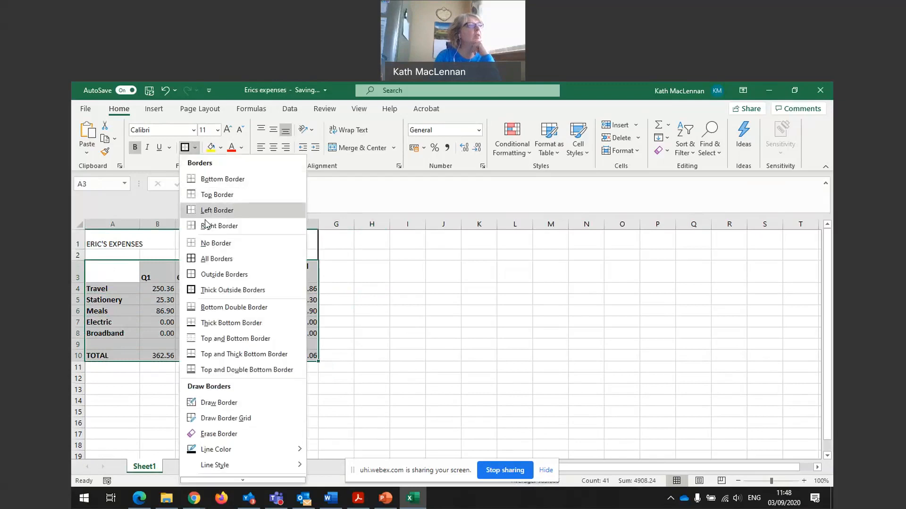
pyautogui.click(205, 259)
pyautogui.click(383, 310)
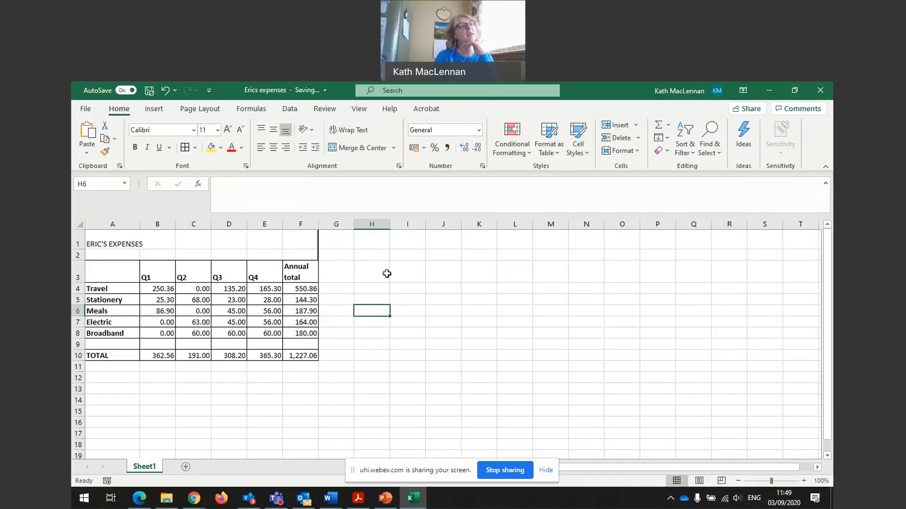
# Step: Right-align the column headings Q1 to Annual total in B3:F3
pyautogui.click(159, 274)
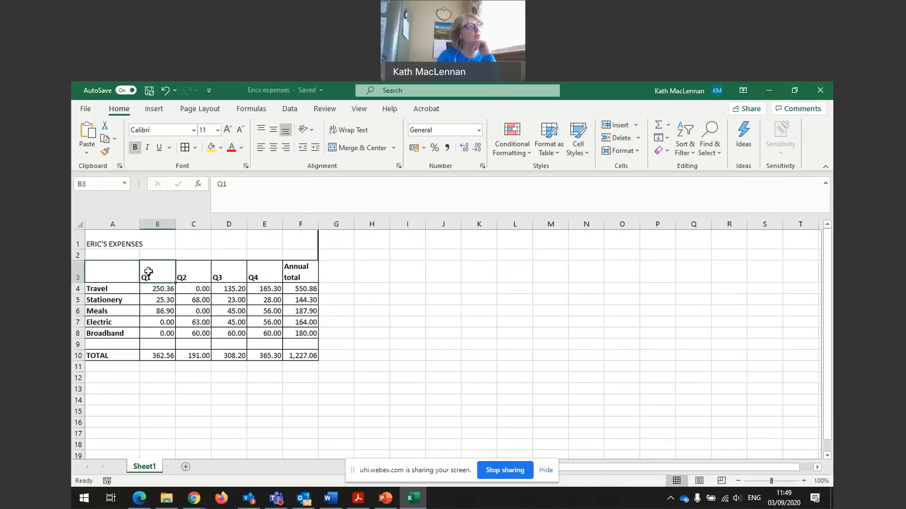
pyautogui.moveTo(146, 270); pyautogui.dragTo(297, 273)
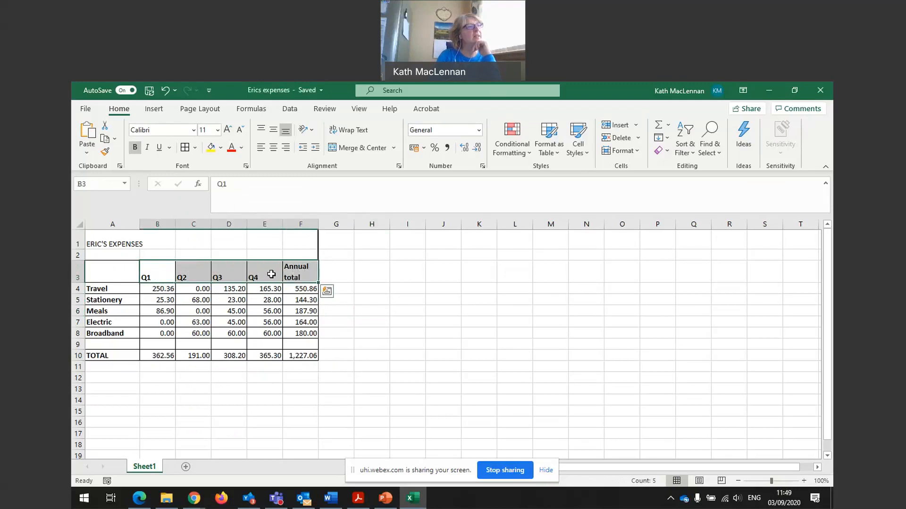
pyautogui.click(286, 150)
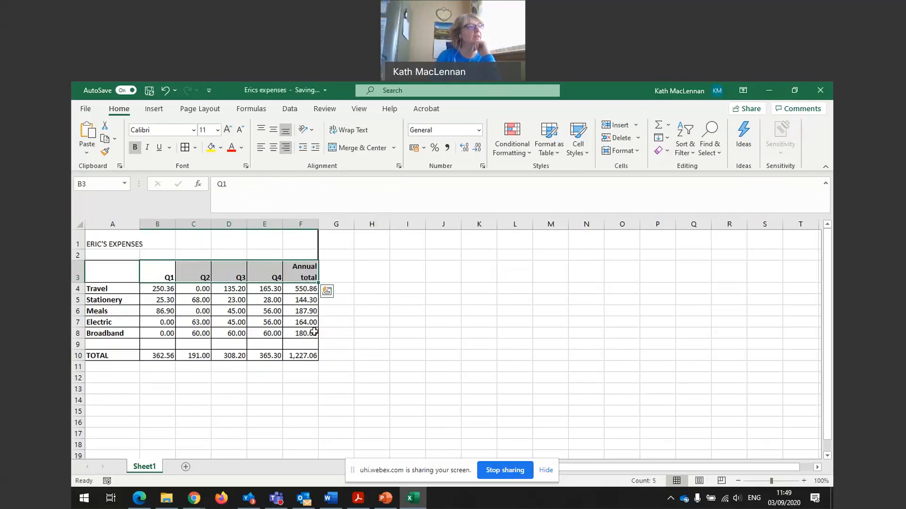
pyautogui.click(413, 330)
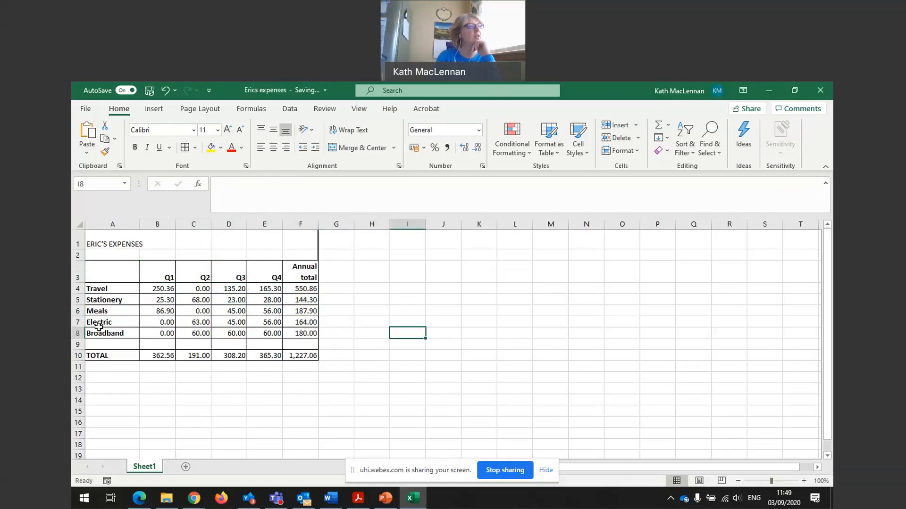
pyautogui.click(378, 357)
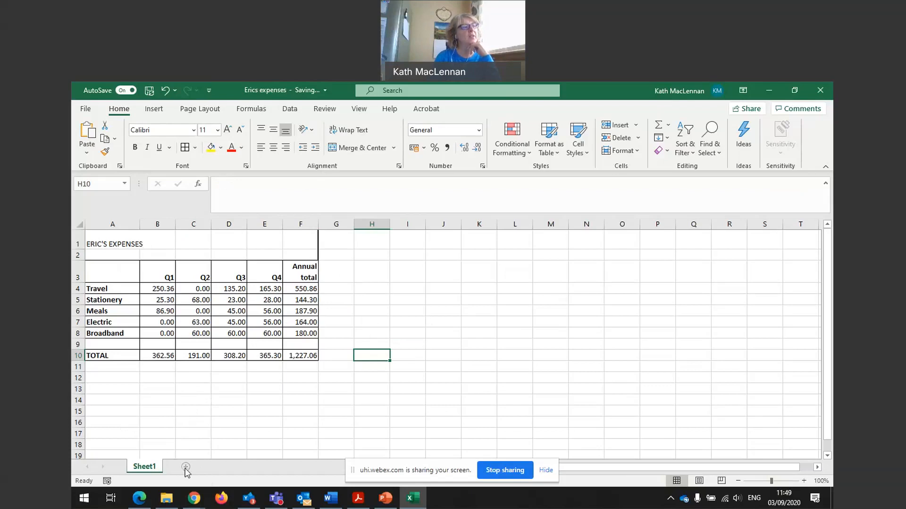
# Step: Rename the worksheet Sheet1 as "Expenses 2020"
pyautogui.rightClick(143, 468)
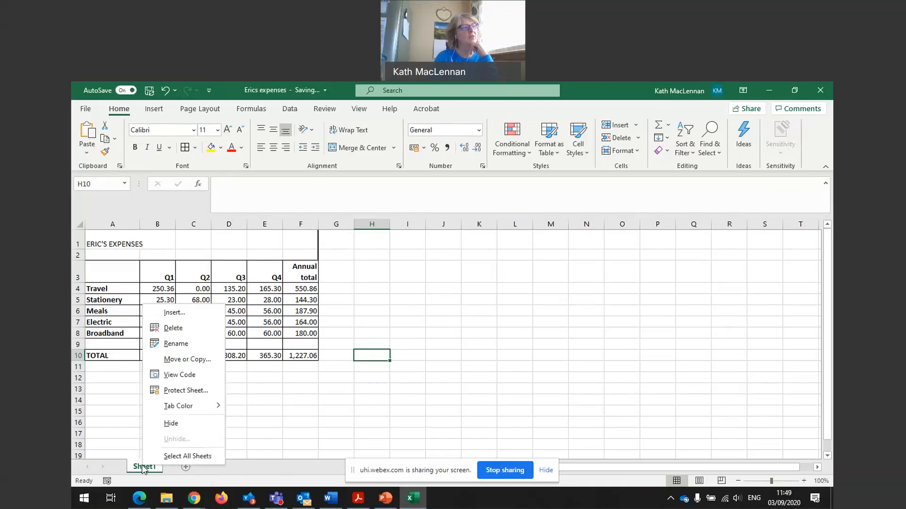
pyautogui.click(179, 344)
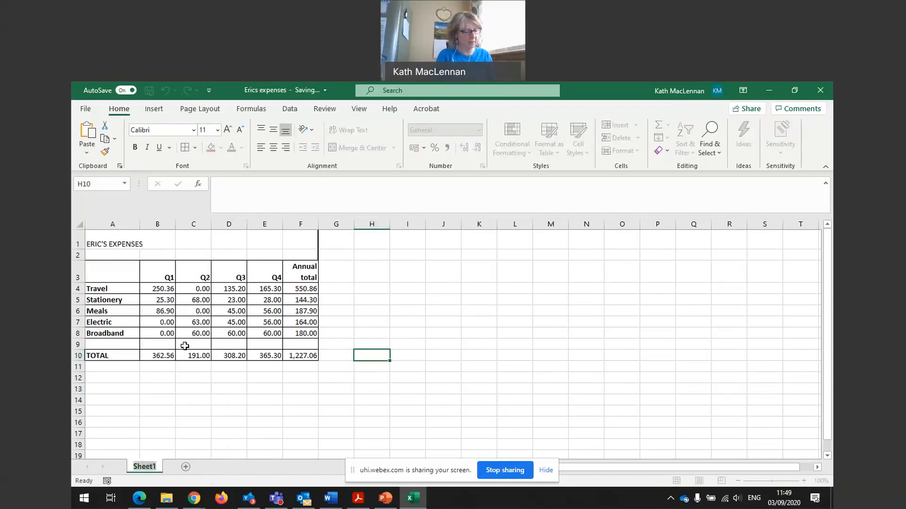
pyautogui.write('Eric')
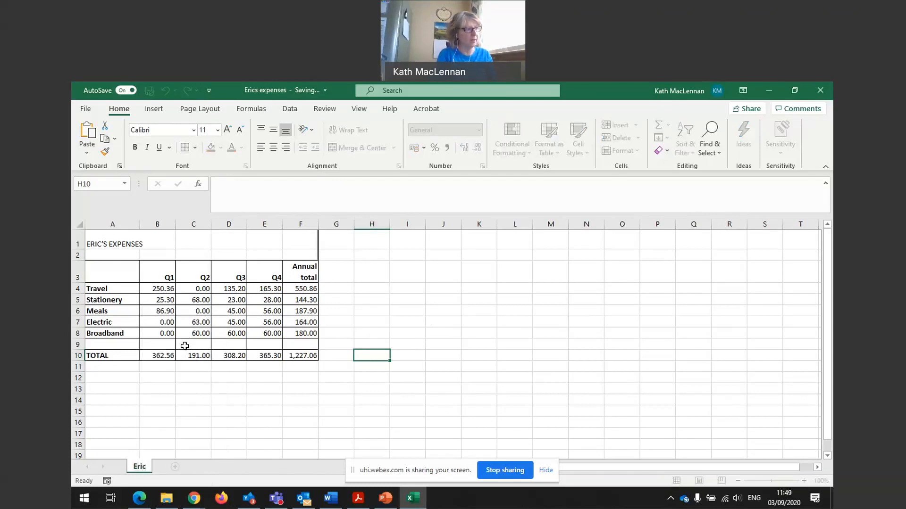
pyautogui.press('BackSpace')
pyautogui.write('x')
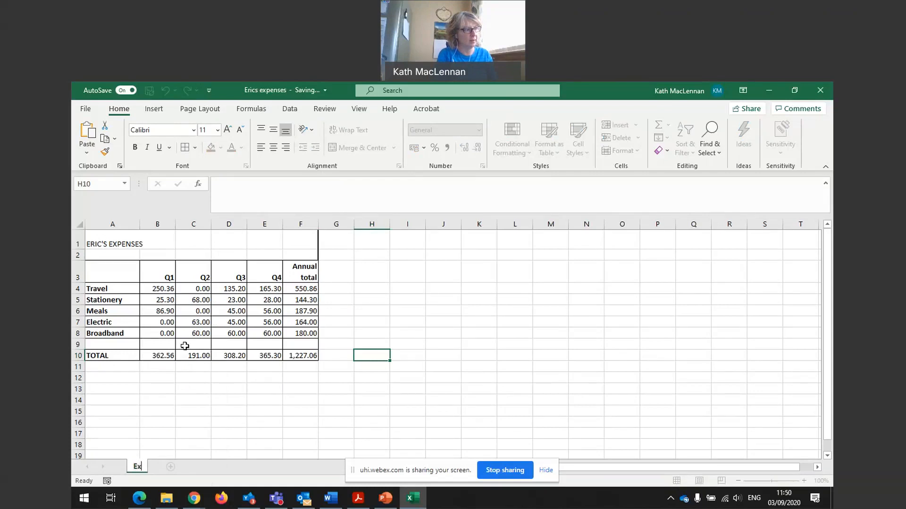
pyautogui.write('penses 2020')
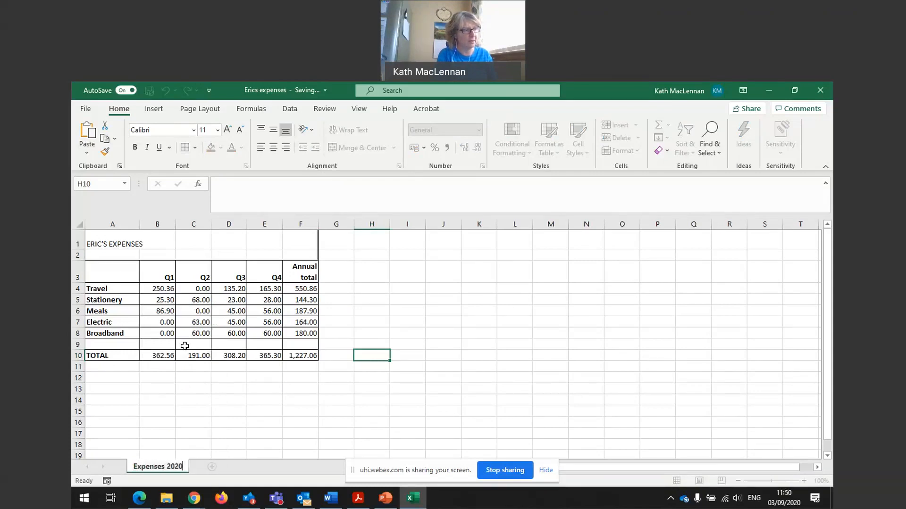
pyautogui.press('Return')
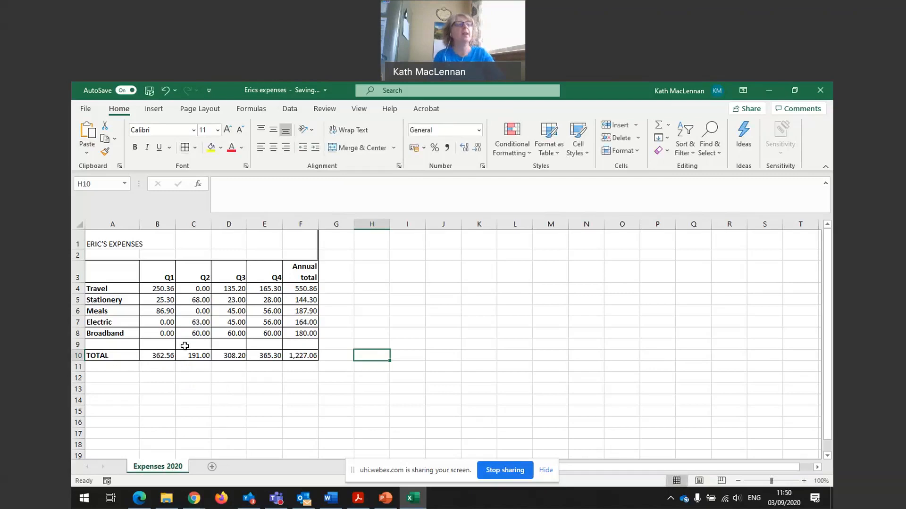
# Step: Add a new worksheet named "Expenses bar chart" and select its cell B3
pyautogui.click(213, 467)
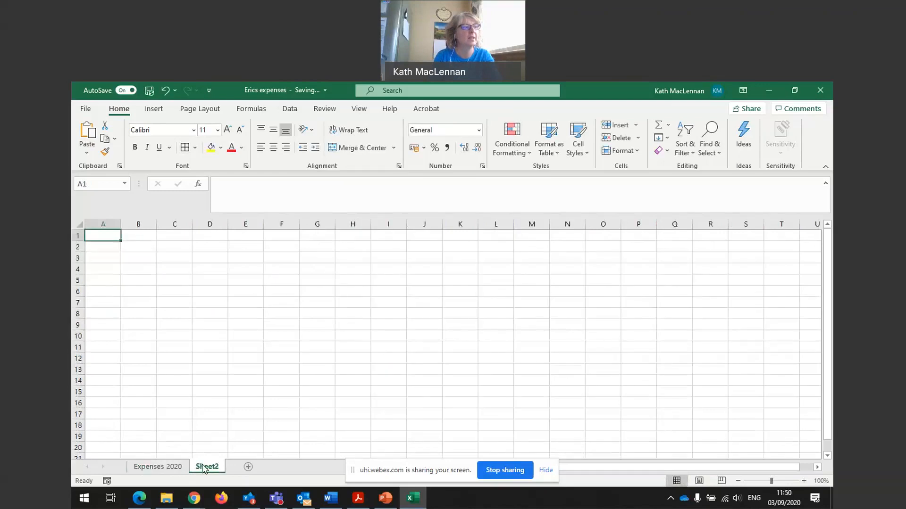
pyautogui.rightClick(203, 469)
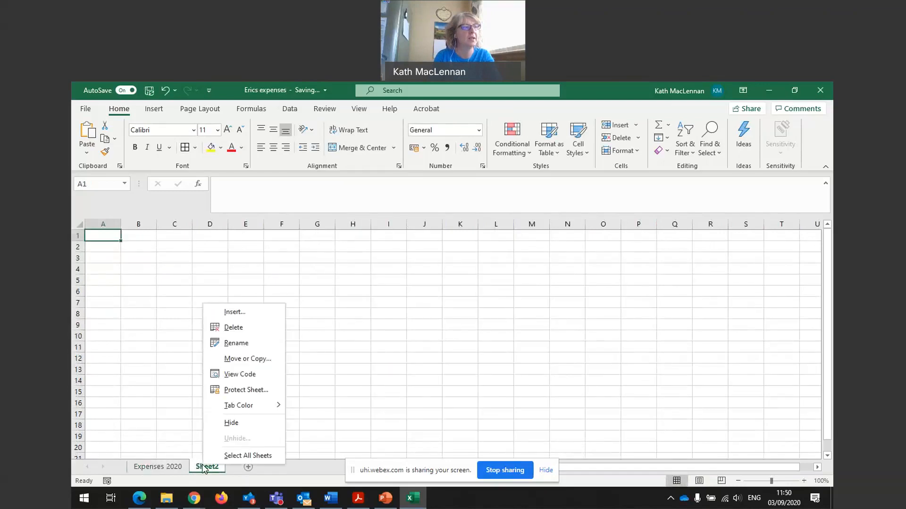
pyautogui.click(238, 349)
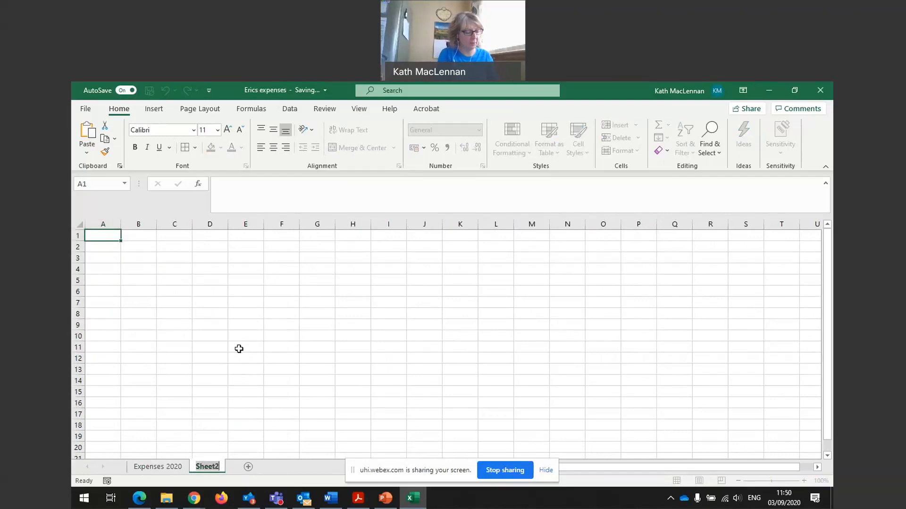
pyautogui.write('Exp')
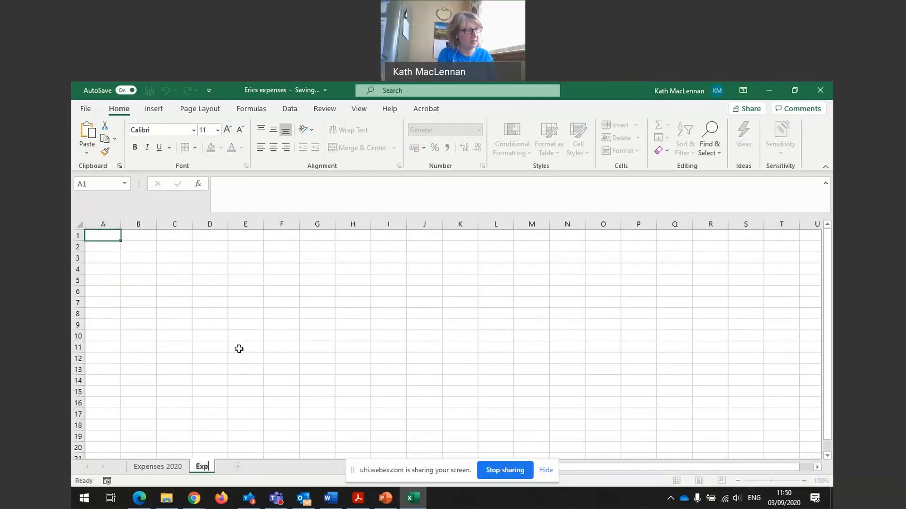
pyautogui.write('enses bar chart')
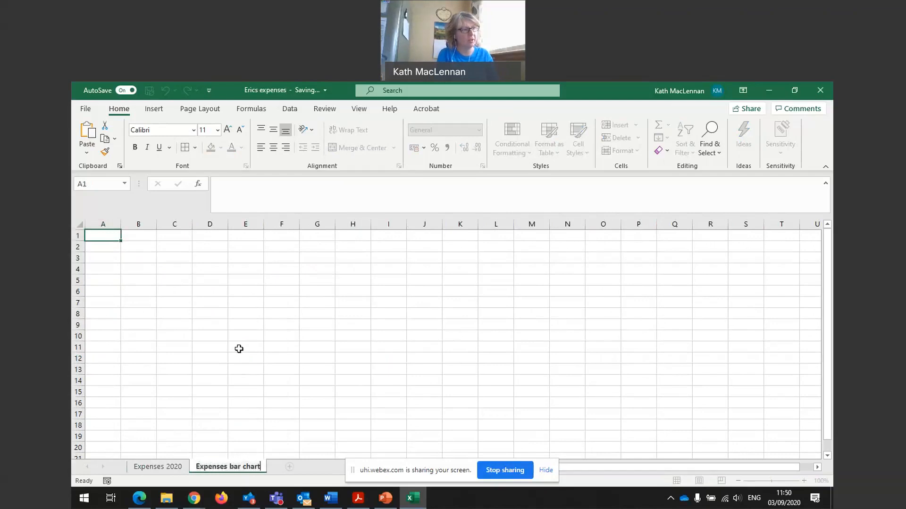
pyautogui.press('Return')
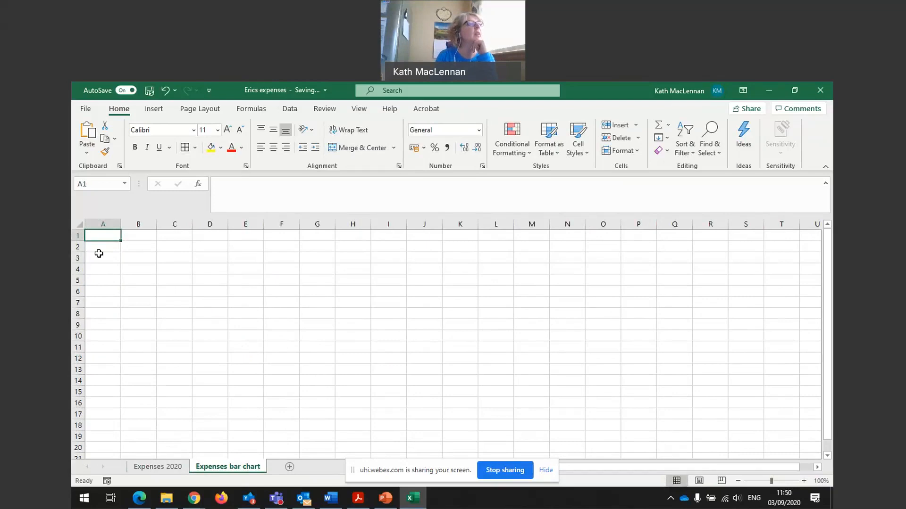
pyautogui.click(132, 257)
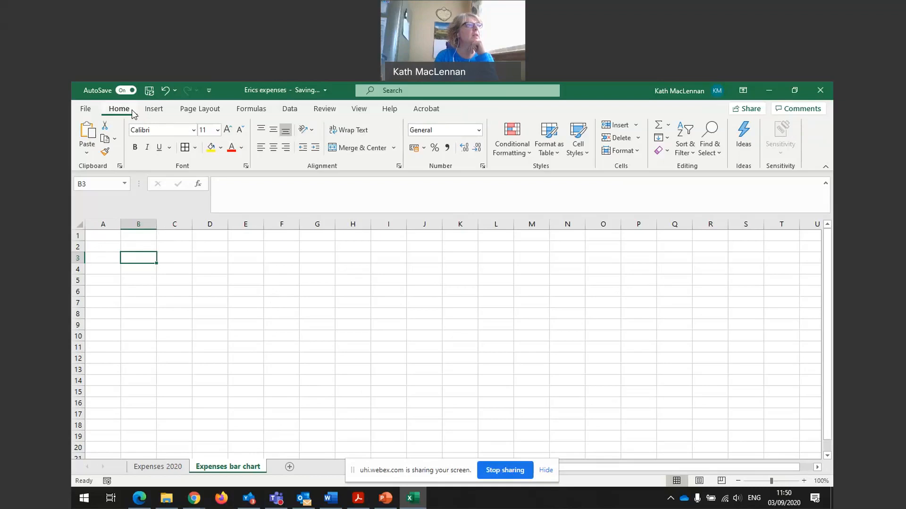
# Step: Insert an empty 2-D clustered column chart on the "Expenses bar chart" sheet
pyautogui.click(159, 109)
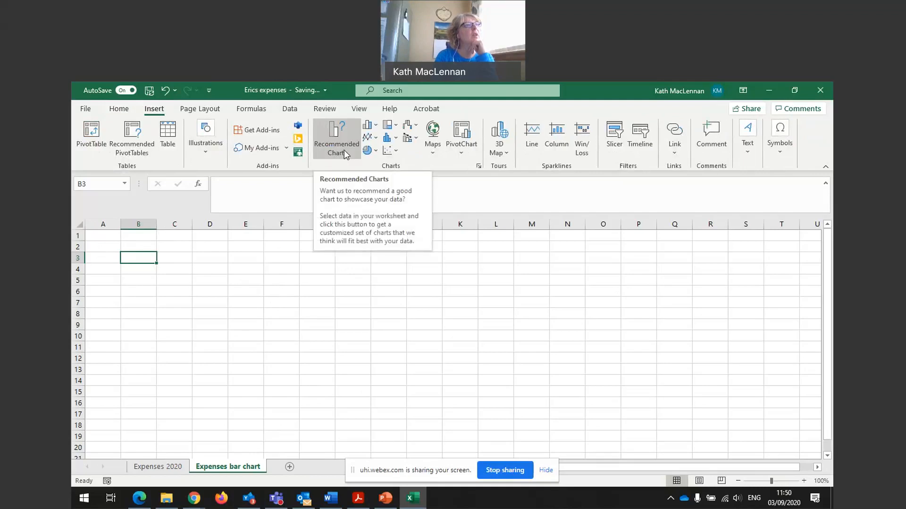
pyautogui.click(377, 126)
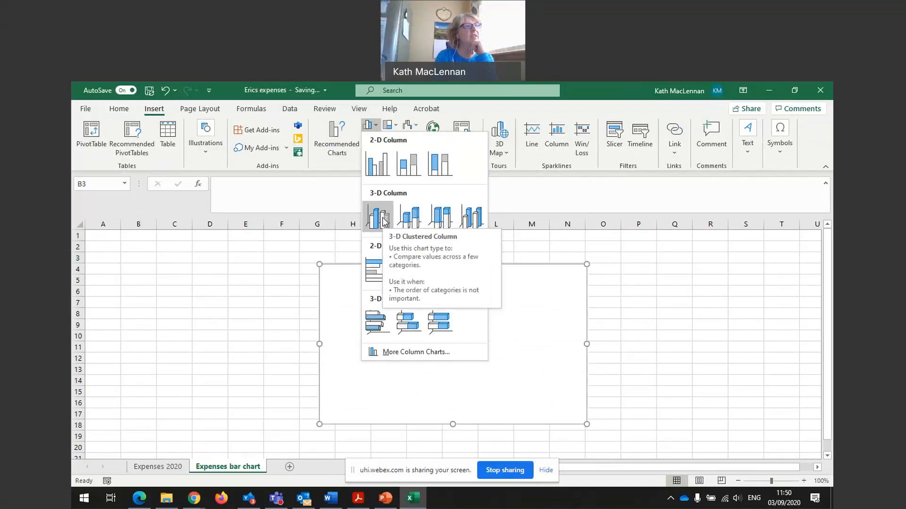
pyautogui.click(378, 167)
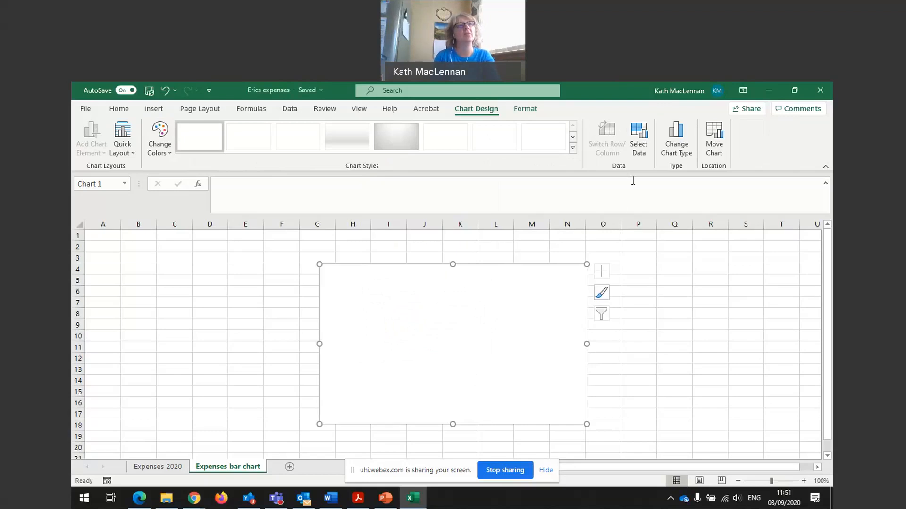
# Step: Set the chart's data range to A3:E8 on the "Expenses 2020" sheet, covering Travel to Broadband for Q1 to Q4
pyautogui.click(640, 149)
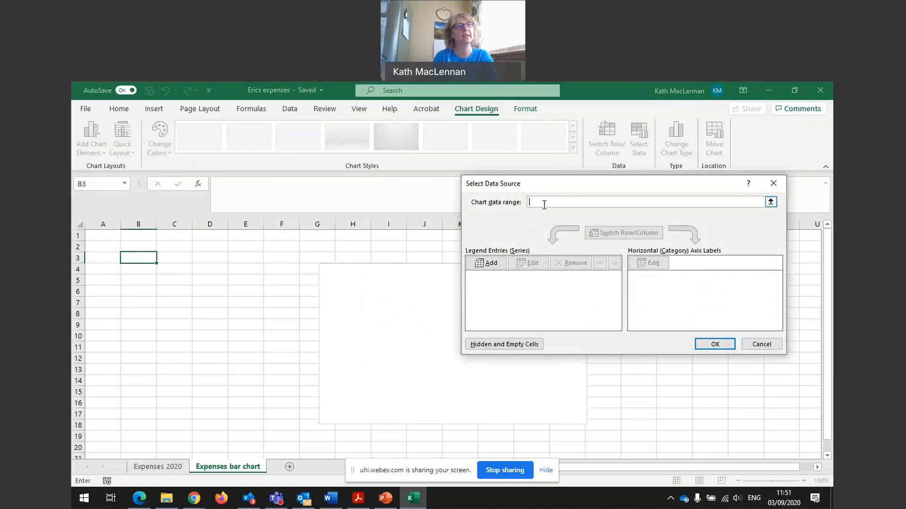
pyautogui.click(154, 466)
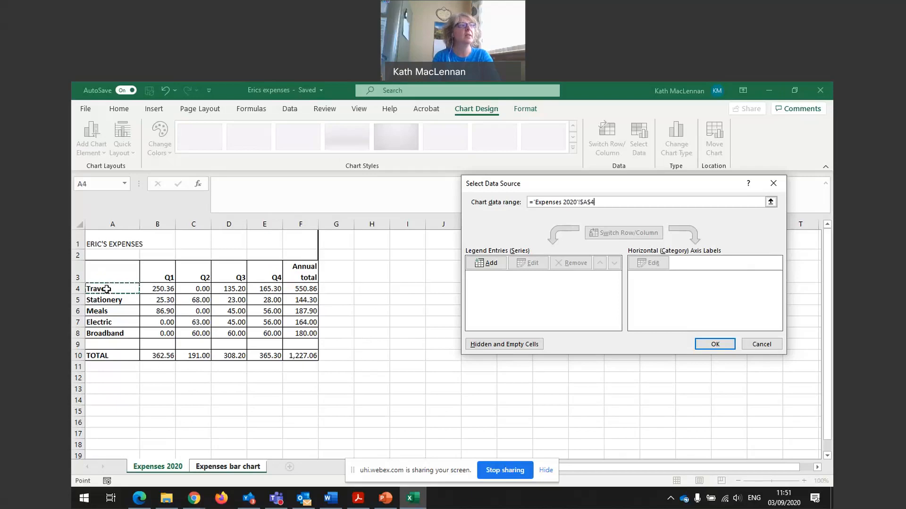
pyautogui.moveTo(107, 289); pyautogui.dragTo(271, 291)
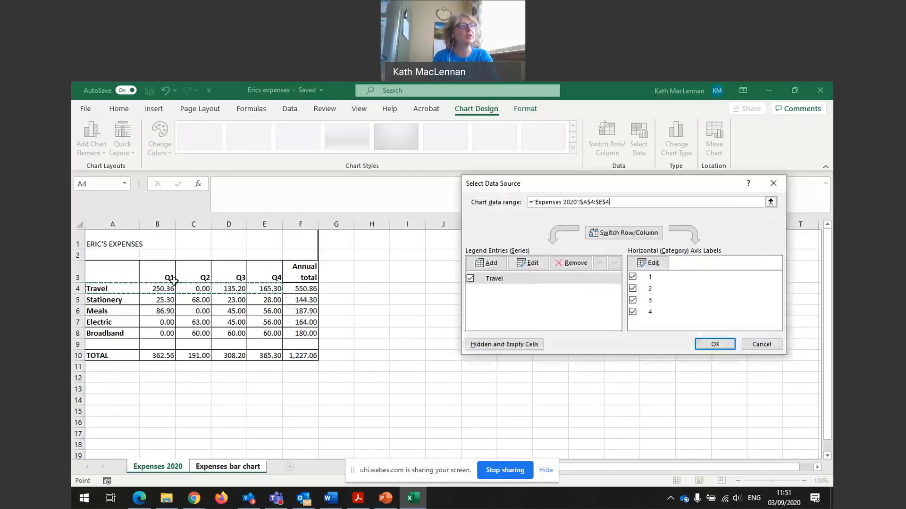
pyautogui.click(123, 278)
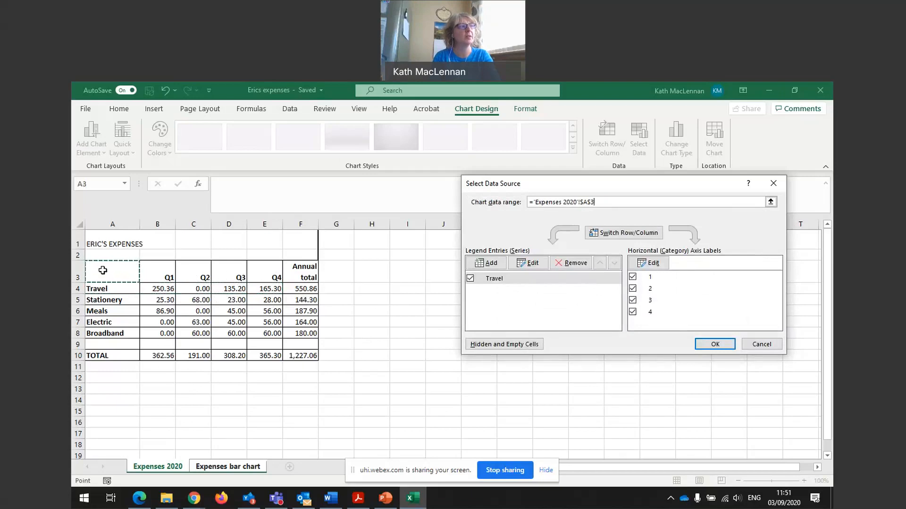
pyautogui.moveTo(107, 273); pyautogui.dragTo(250, 329)
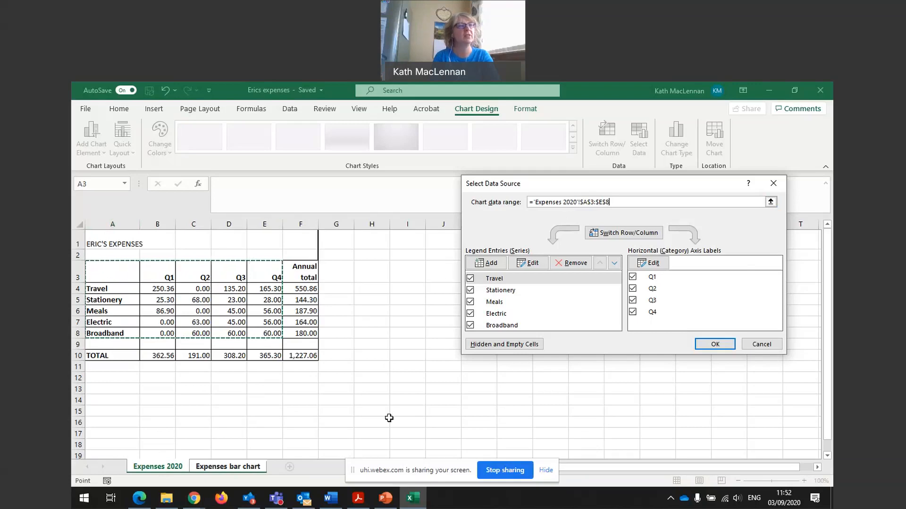
pyautogui.click(714, 345)
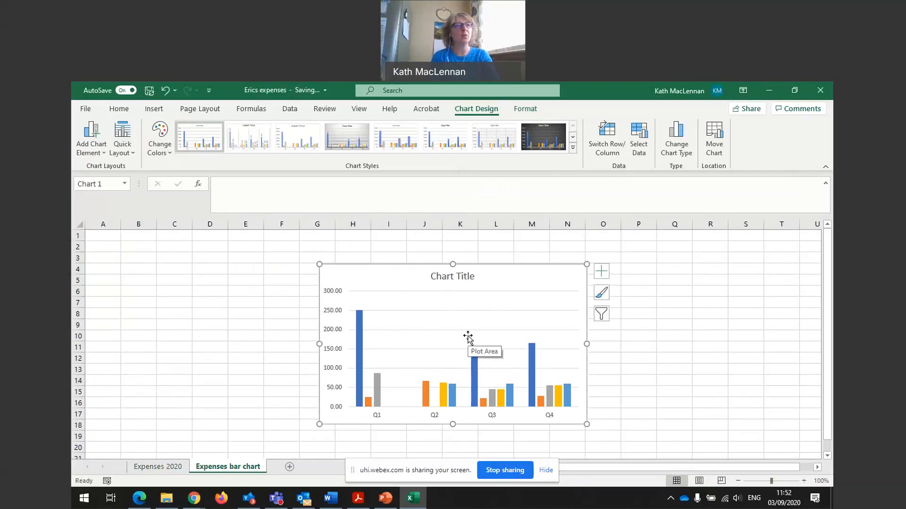
# Step: Replace the placeholder chart title with the expense owner's first name followed by "Expense 2020"
pyautogui.click(452, 278)
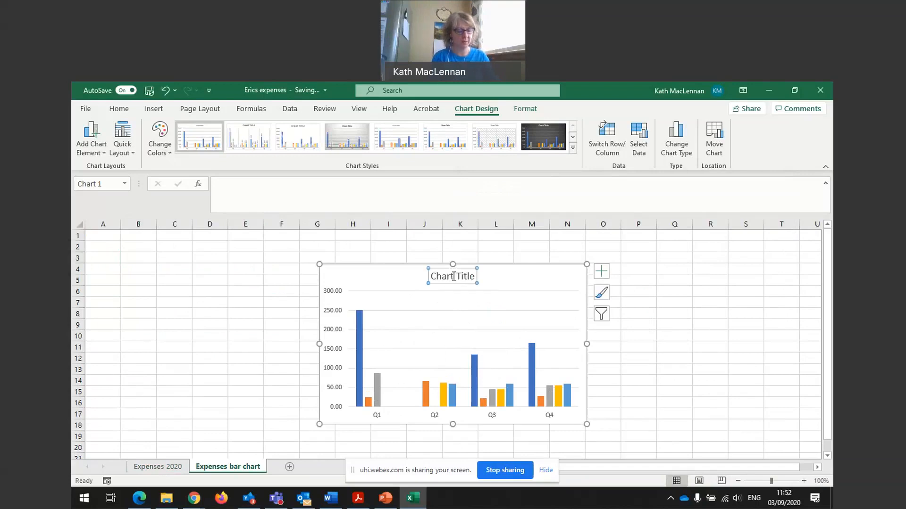
pyautogui.write('Eric')
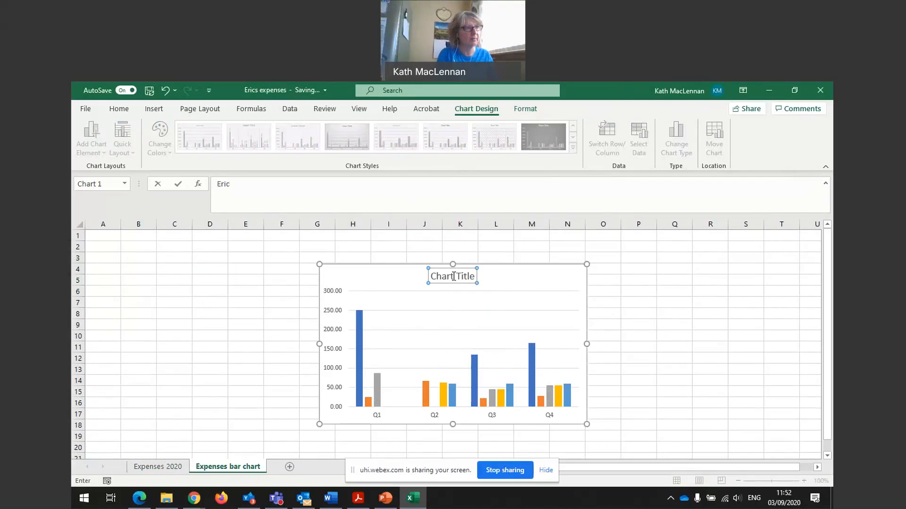
pyautogui.press('Return')
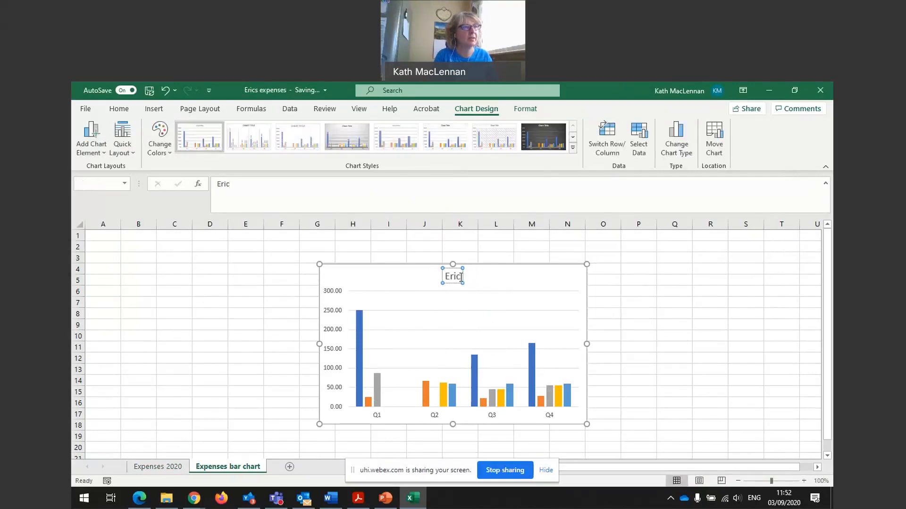
pyautogui.write('Exp')
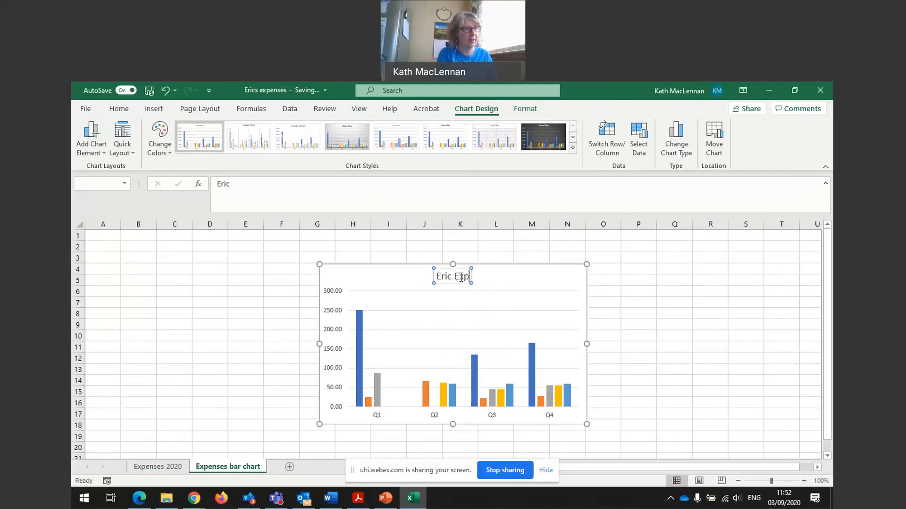
pyautogui.write('ense 2020')
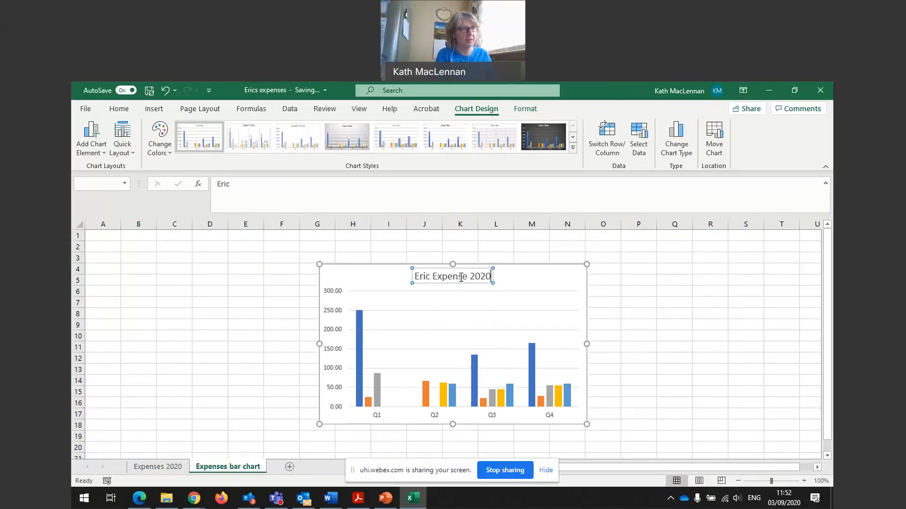
pyautogui.click(533, 290)
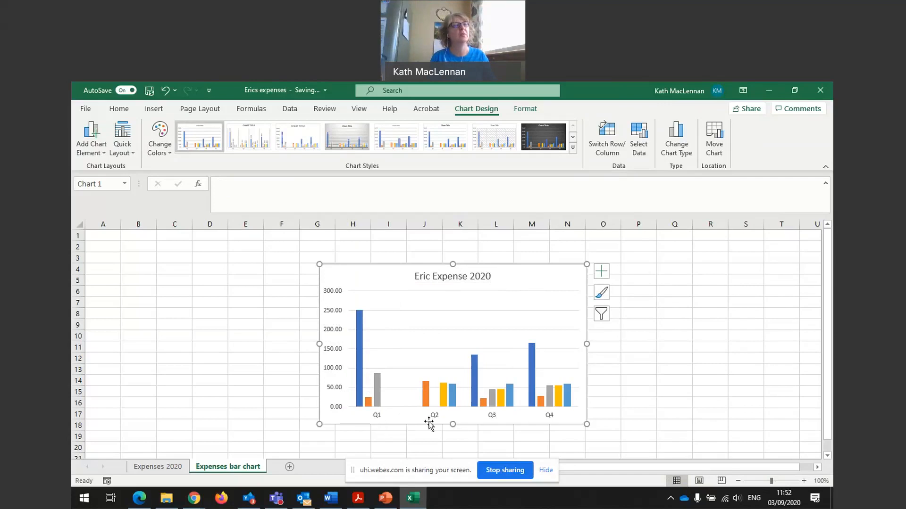
# Step: Add axis titles to the chart and replace the vertical axis title's text with "£"
pyautogui.click(603, 273)
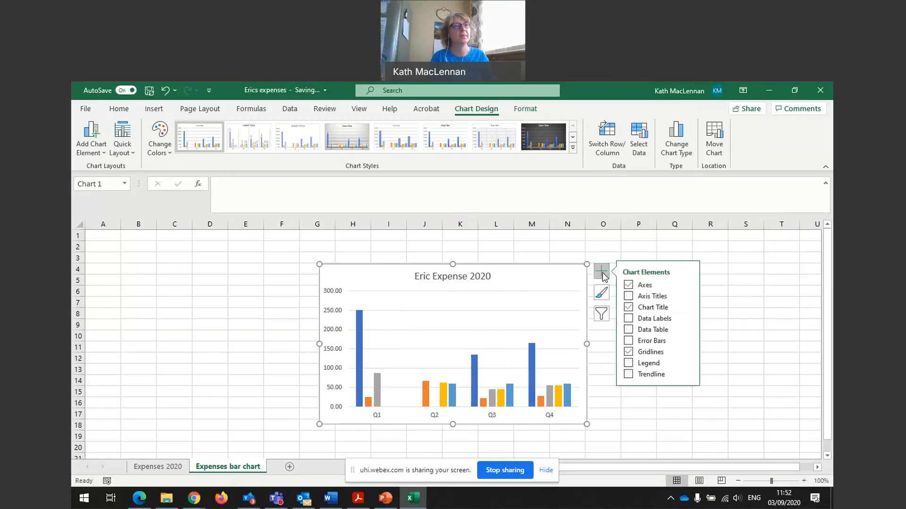
pyautogui.click(629, 297)
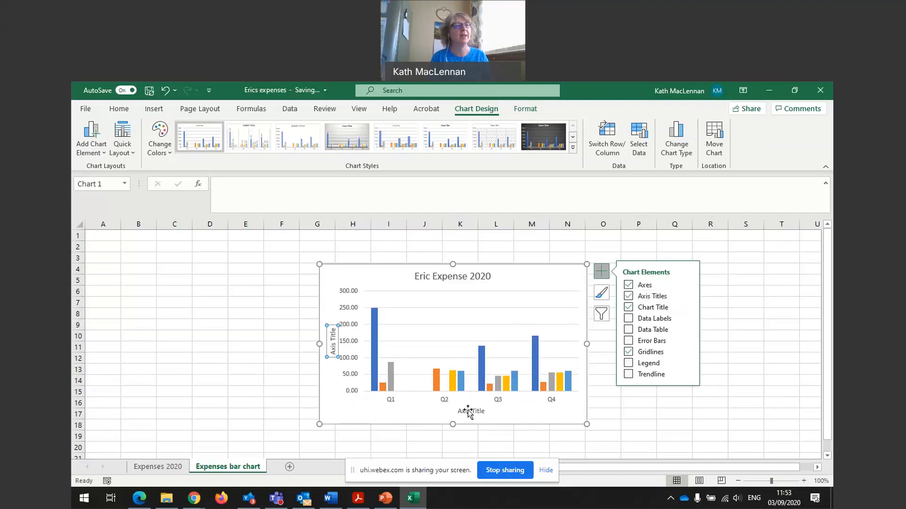
pyautogui.click(331, 333)
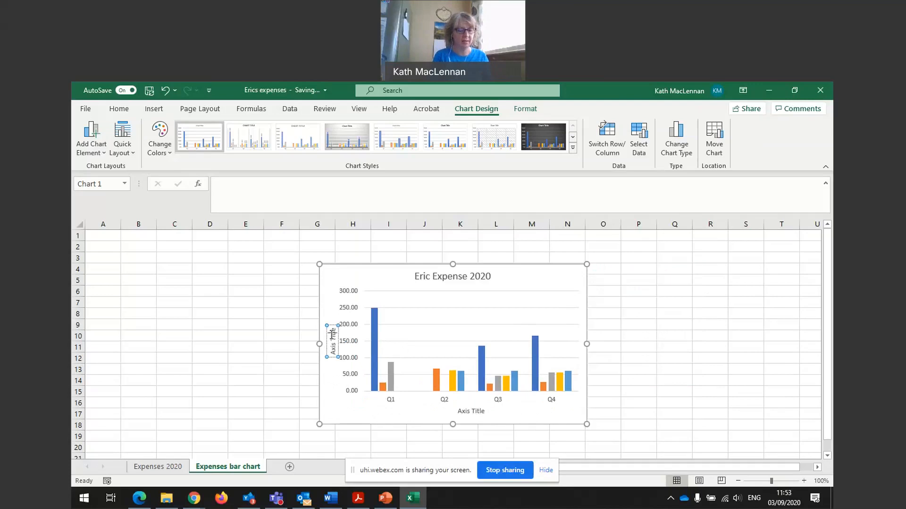
pyautogui.press('BackSpace')
pyautogui.press('BackSpace')
pyautogui.press('BackSpace')
pyautogui.press('BackSpace')
pyautogui.press('BackSpace')
pyautogui.press('BackSpace')
pyautogui.press('BackSpace')
pyautogui.press('BackSpace')
pyautogui.press('BackSpace')
pyautogui.press('BackSpace')
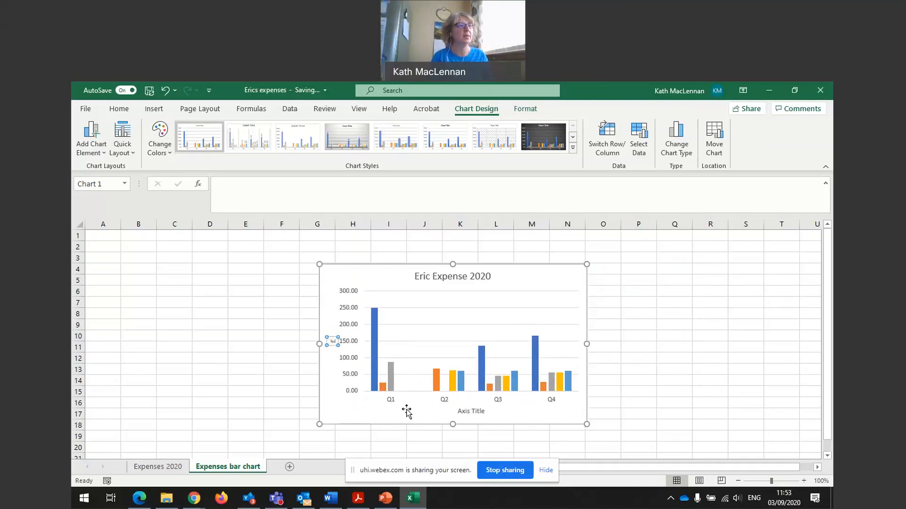
# Step: Delete the horizontal axis title and turn off the chart's axis titles
pyautogui.click(471, 410)
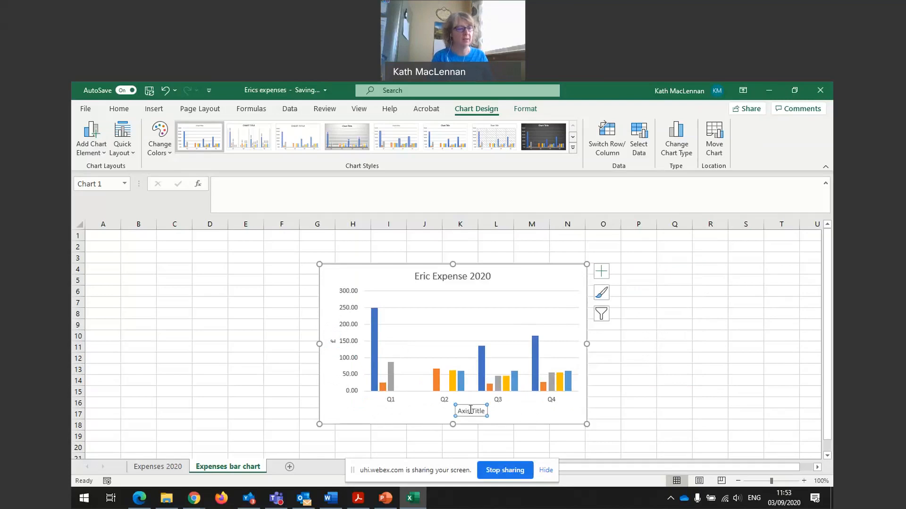
pyautogui.press('Delete')
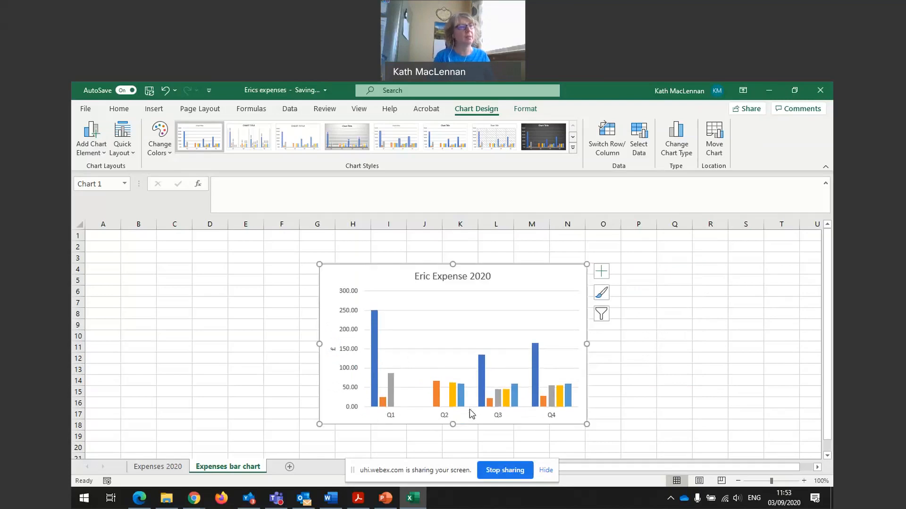
pyautogui.click(601, 273)
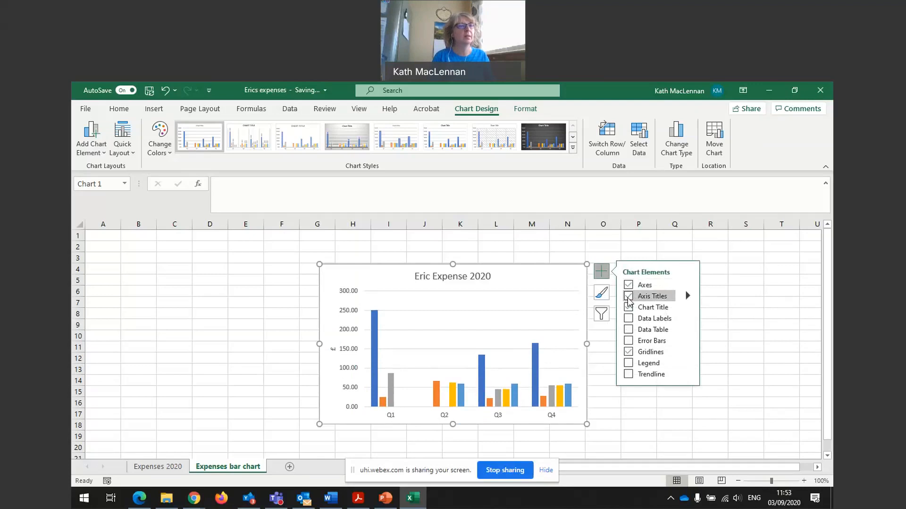
pyautogui.click(628, 297)
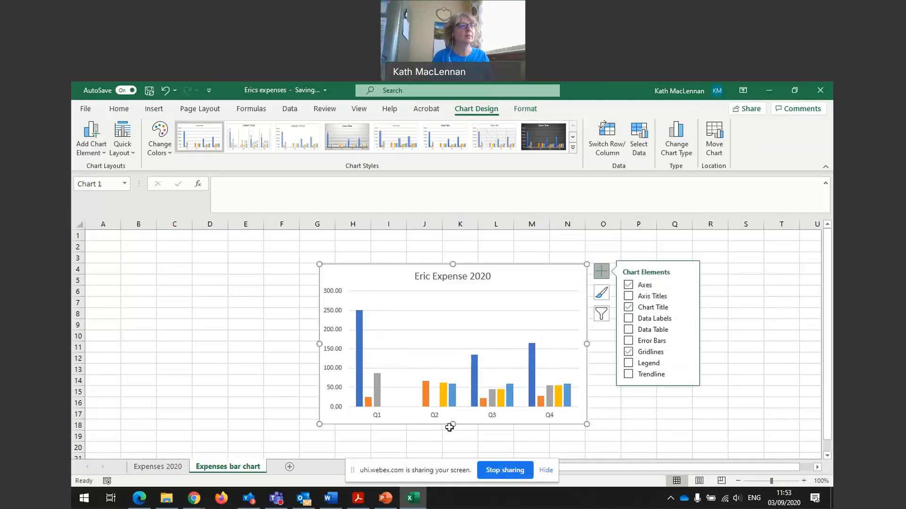
# Step: Extend the chart slightly downward and turn on axis titles, with "Quarters" as the horizontal axis title
pyautogui.moveTo(452, 426); pyautogui.dragTo(452, 433)
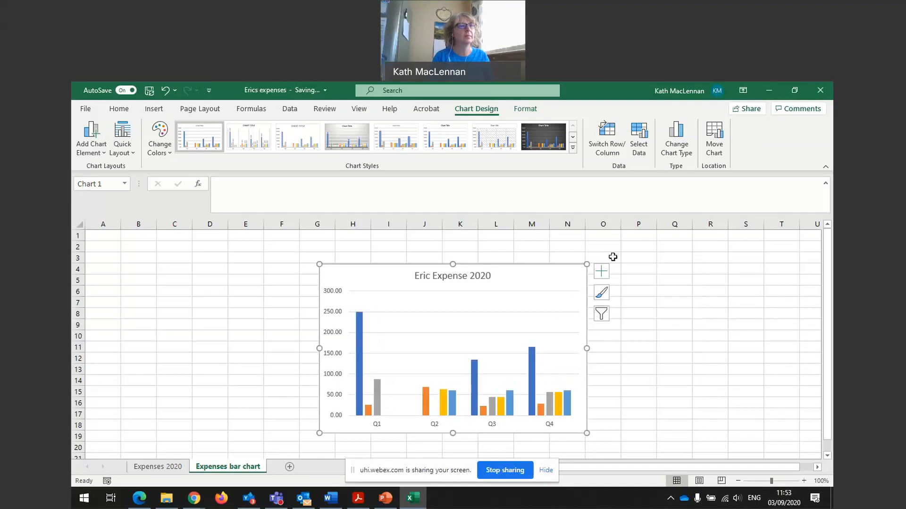
pyautogui.click(602, 271)
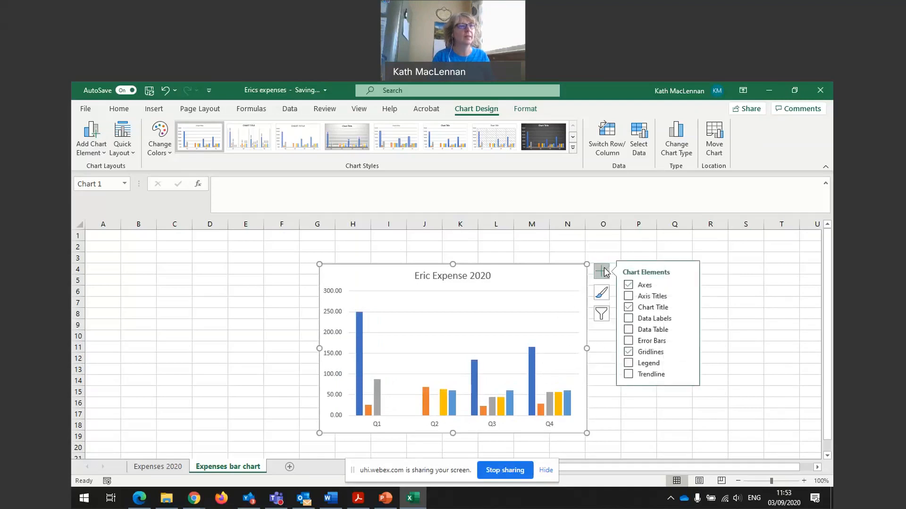
pyautogui.click(628, 296)
pyautogui.click(477, 421)
pyautogui.moveTo(486, 419); pyautogui.dragTo(455, 418)
pyautogui.write('Quarters')
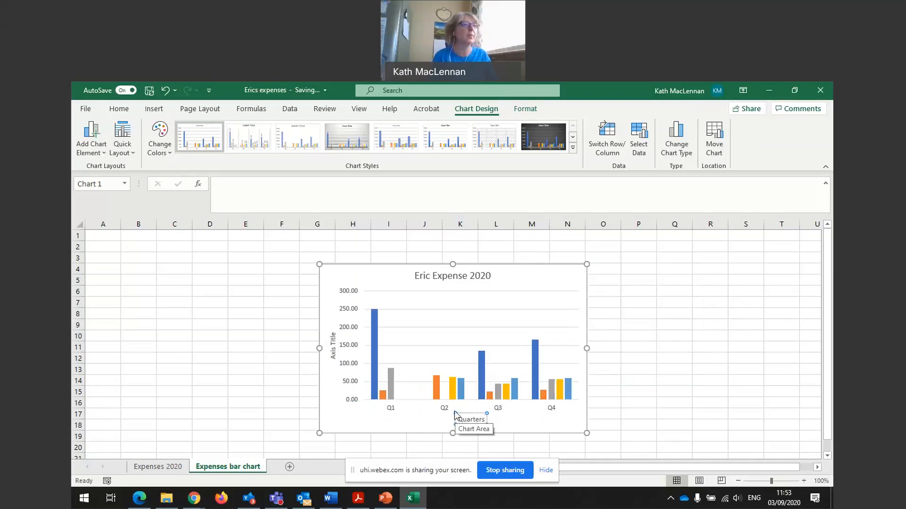
# Step: Replace the placeholder text of the vertical axis title with "£"
pyautogui.click(332, 344)
pyautogui.moveTo(334, 333); pyautogui.dragTo(331, 359)
pyautogui.press('Delete')
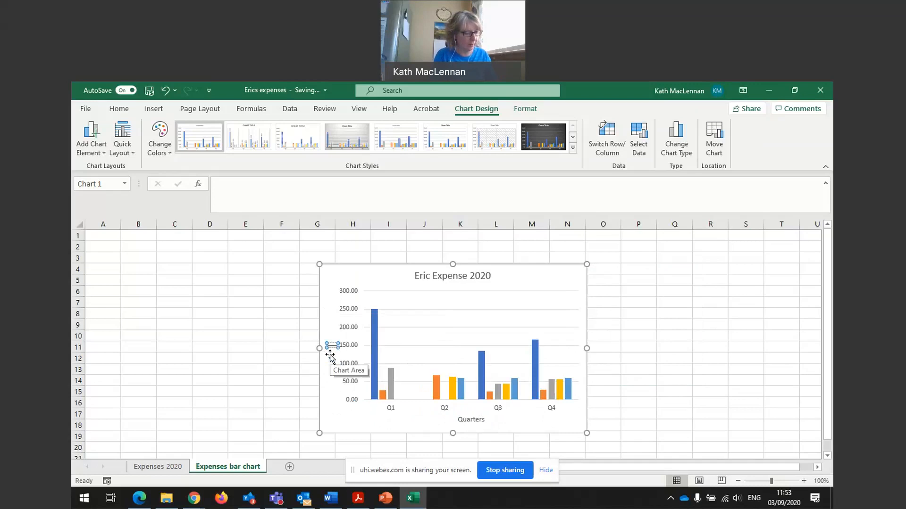
pyautogui.write('£')
pyautogui.click(561, 327)
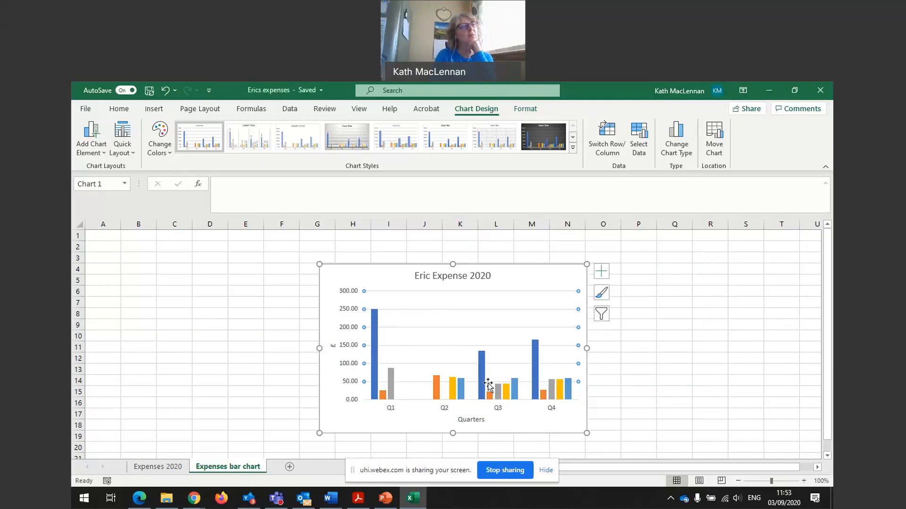
# Step: Add a legend for the expense categories to the chart and deselect the chart
pyautogui.click(601, 272)
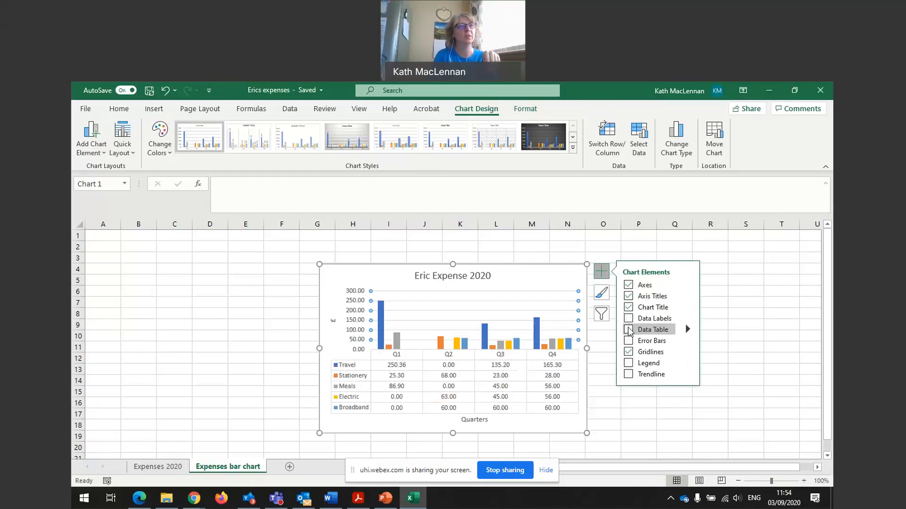
pyautogui.click(630, 364)
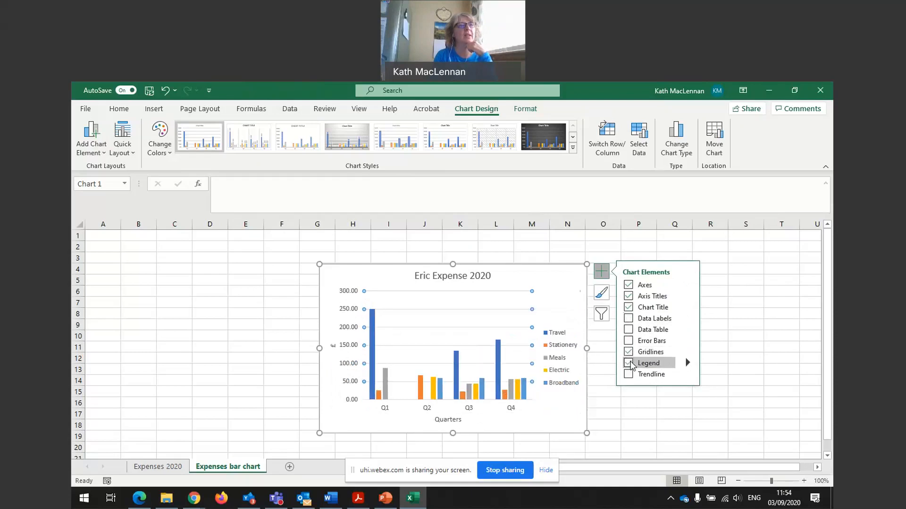
pyautogui.click(632, 407)
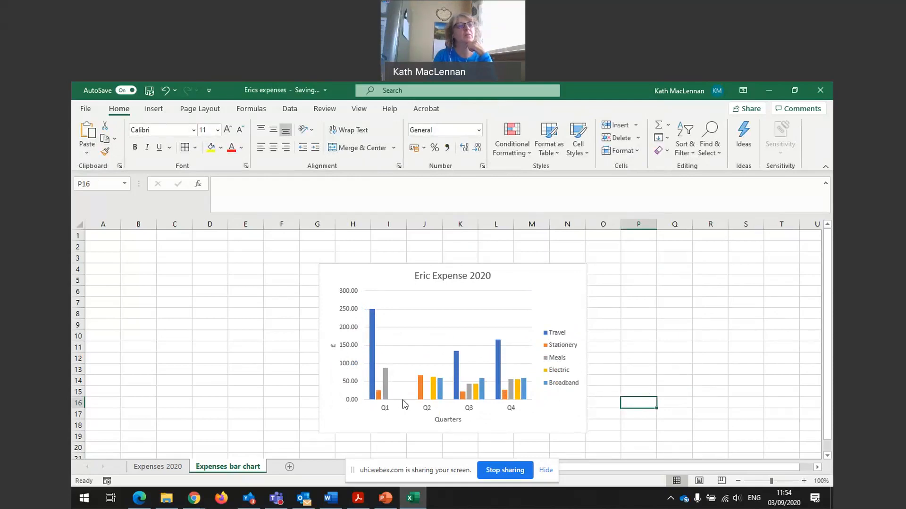
pyautogui.click(626, 371)
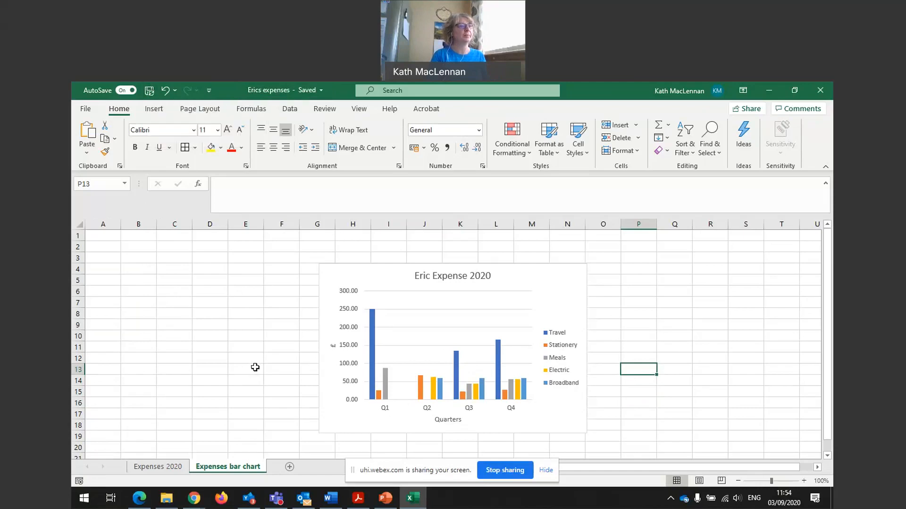
pyautogui.click(496, 472)
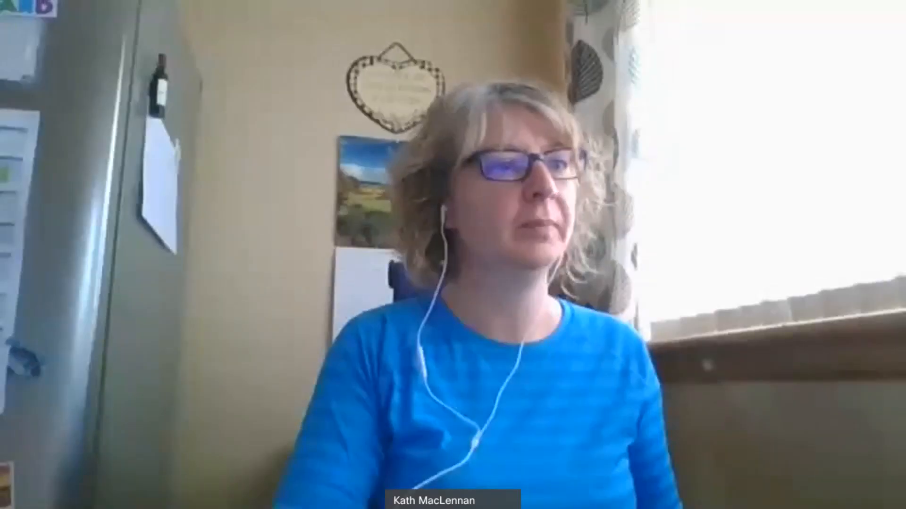